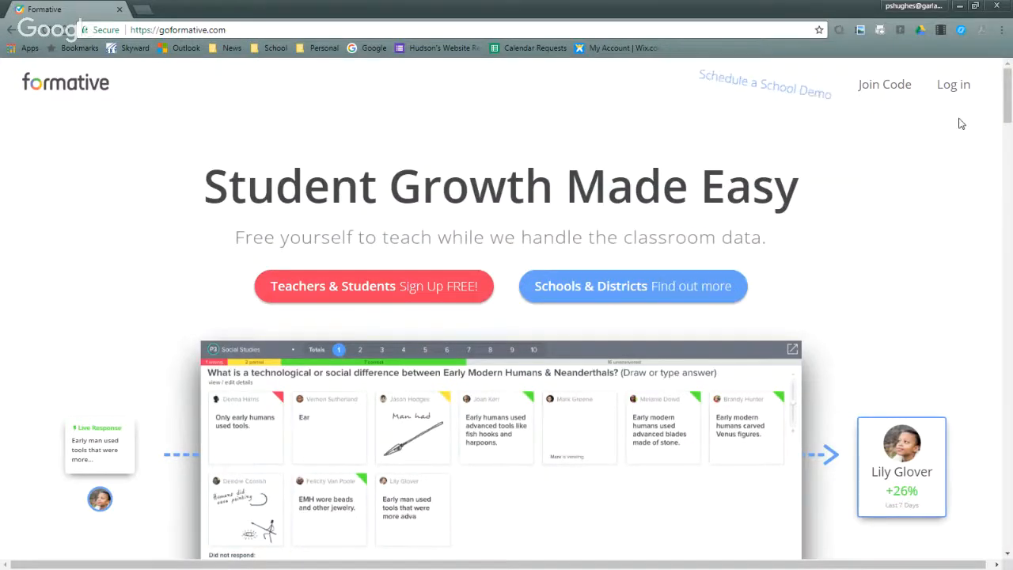
# - Log in to Formative through Google with the teacher's school account
pyautogui.click(955, 90)
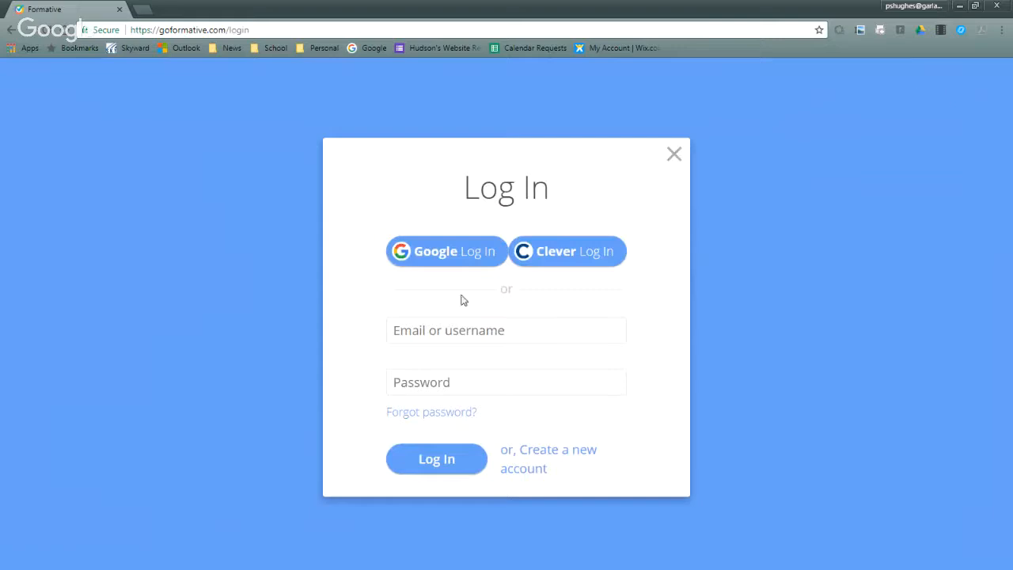
pyautogui.click(436, 251)
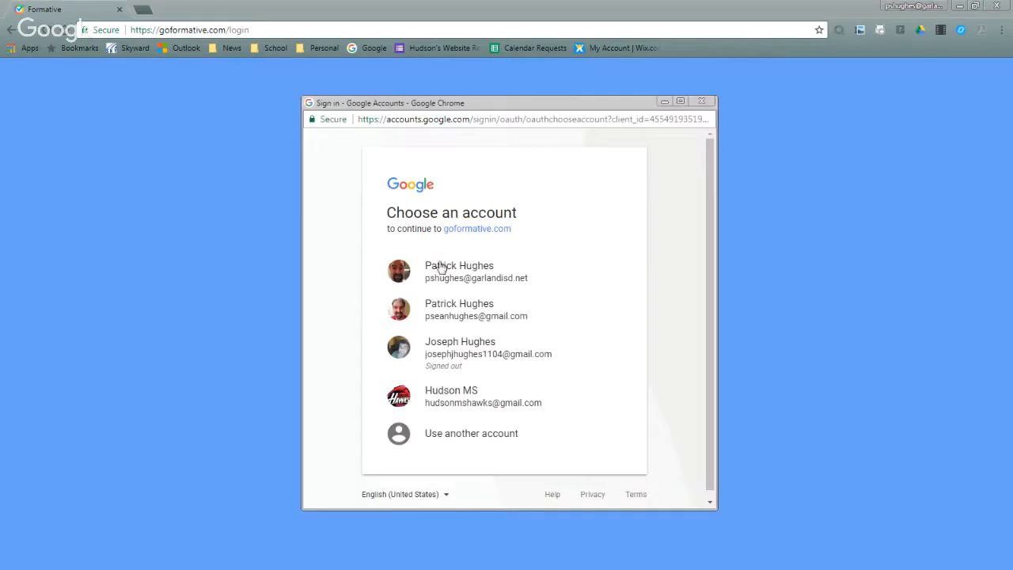
pyautogui.click(463, 283)
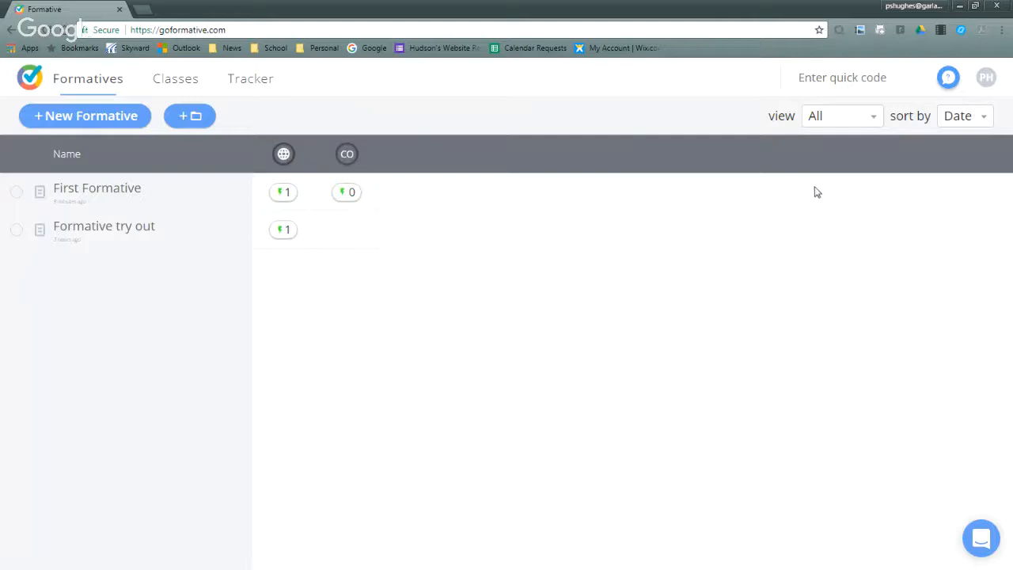
# - Open the profile settings, view the account information, and return to the standards settings
pyautogui.click(986, 79)
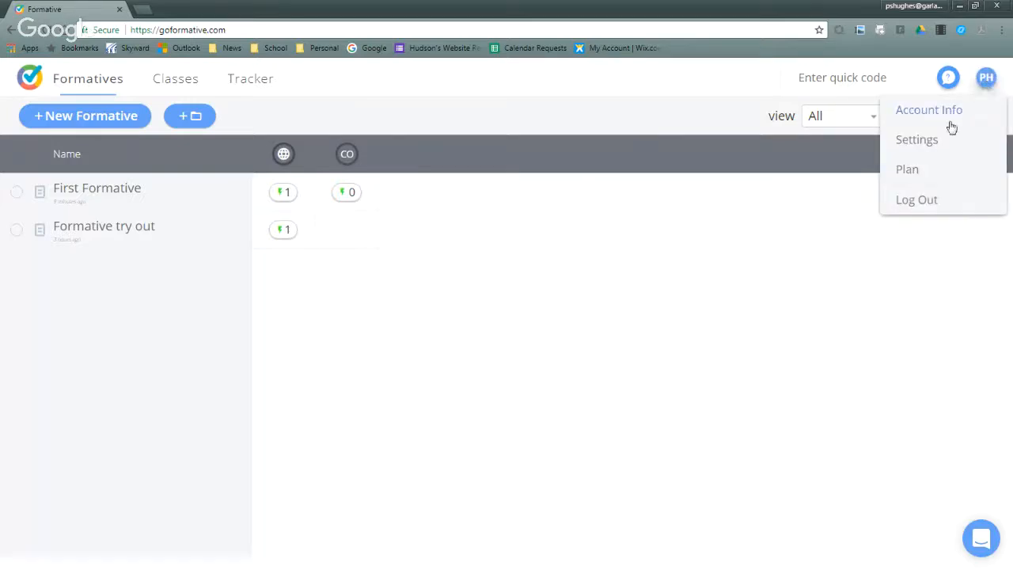
pyautogui.click(930, 143)
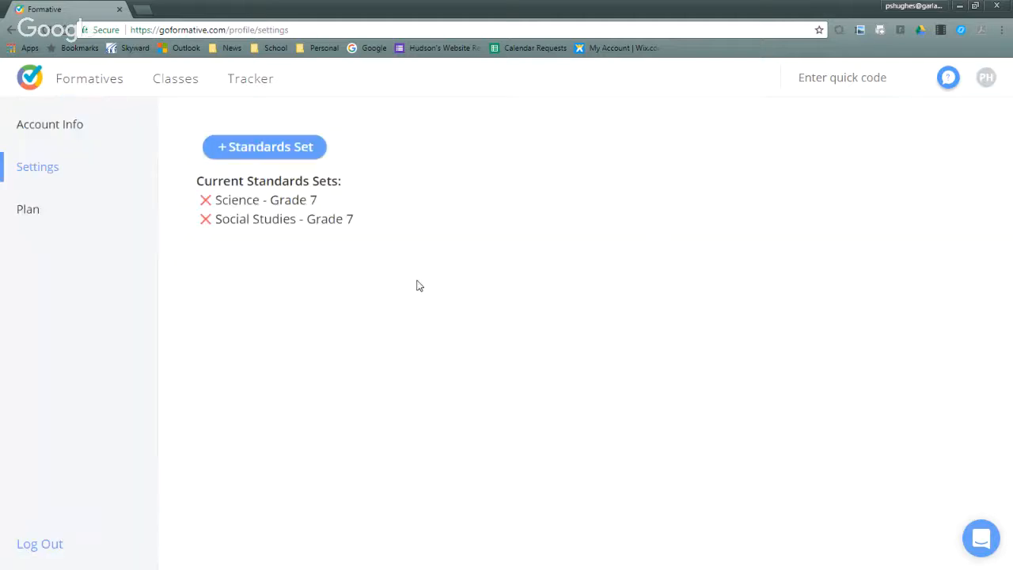
pyautogui.click(50, 127)
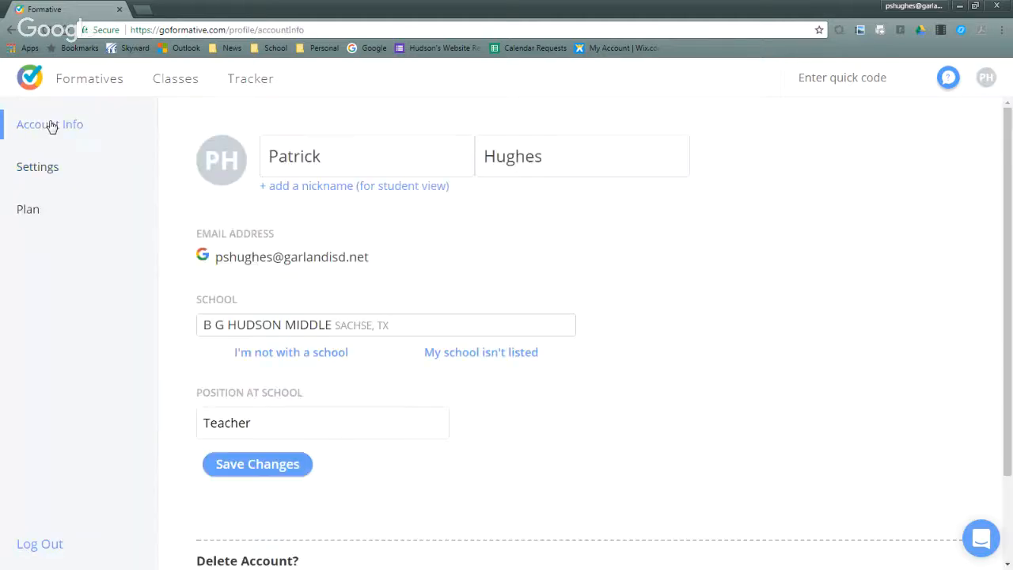
pyautogui.click(39, 168)
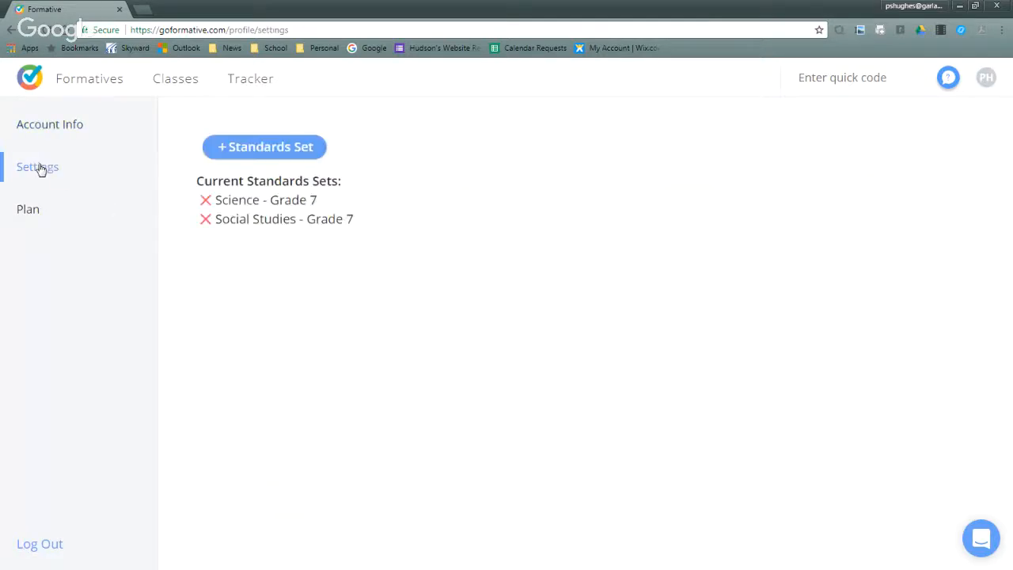
# - Remove the Science - Grade 7 and Social Studies - Grade 7 standards sets from the profile
pyautogui.click(205, 200)
pyautogui.click(402, 337)
pyautogui.click(205, 200)
pyautogui.click(422, 333)
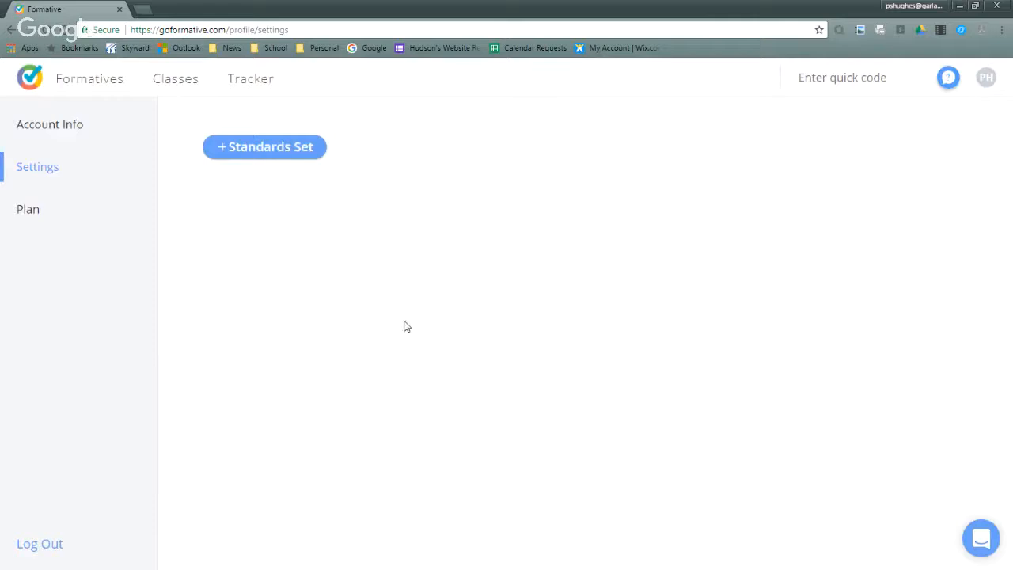
# - Add the Texas Mathematics Grade 7 standards set to the profile
pyautogui.click(279, 156)
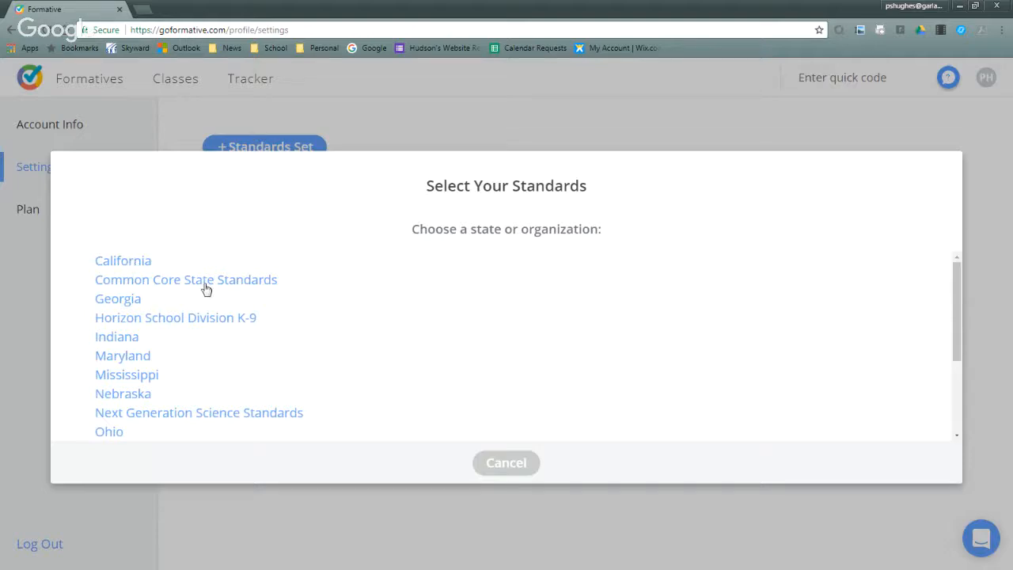
pyautogui.scroll(-3, 205, 289)
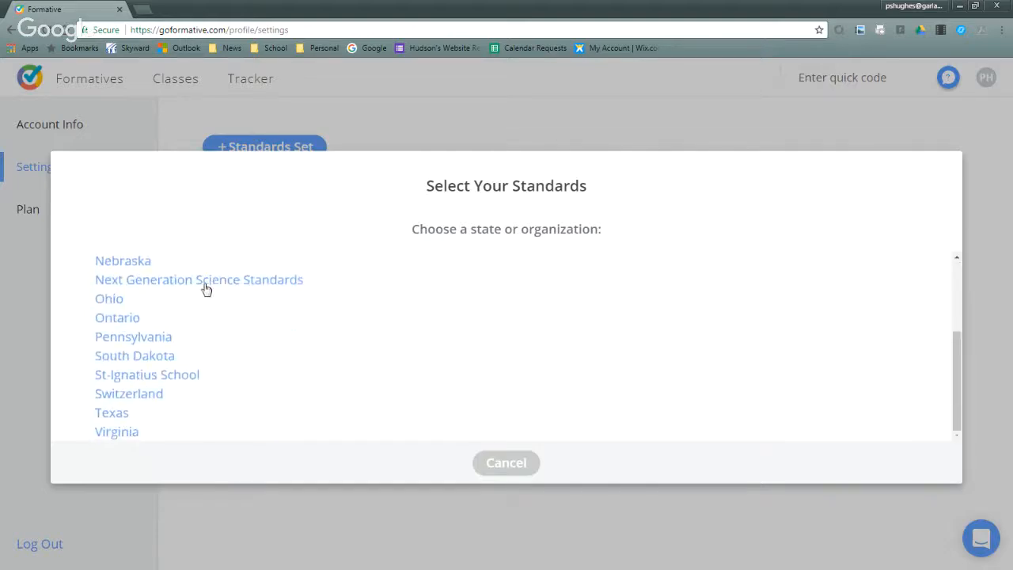
pyautogui.click(110, 414)
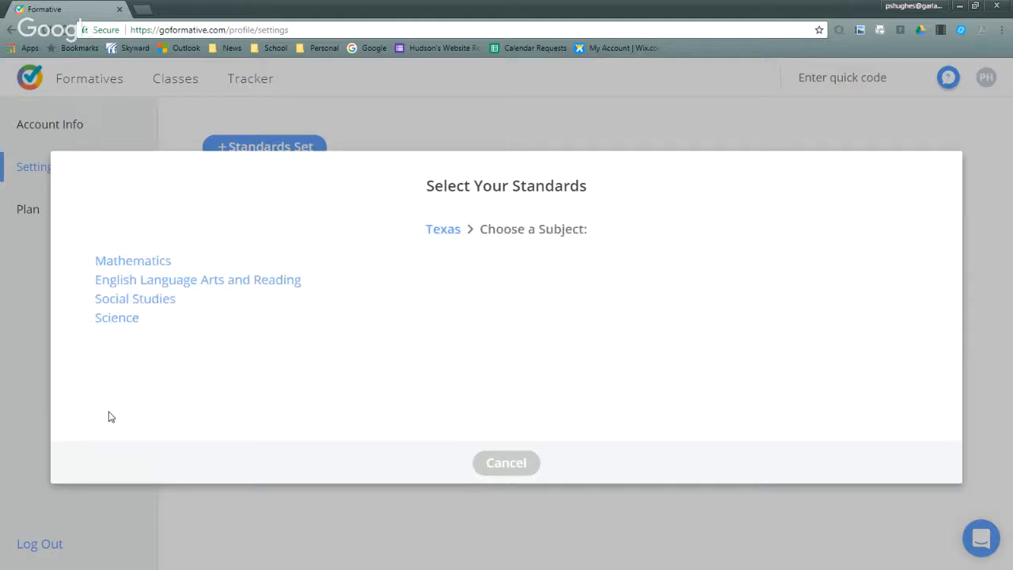
pyautogui.click(148, 262)
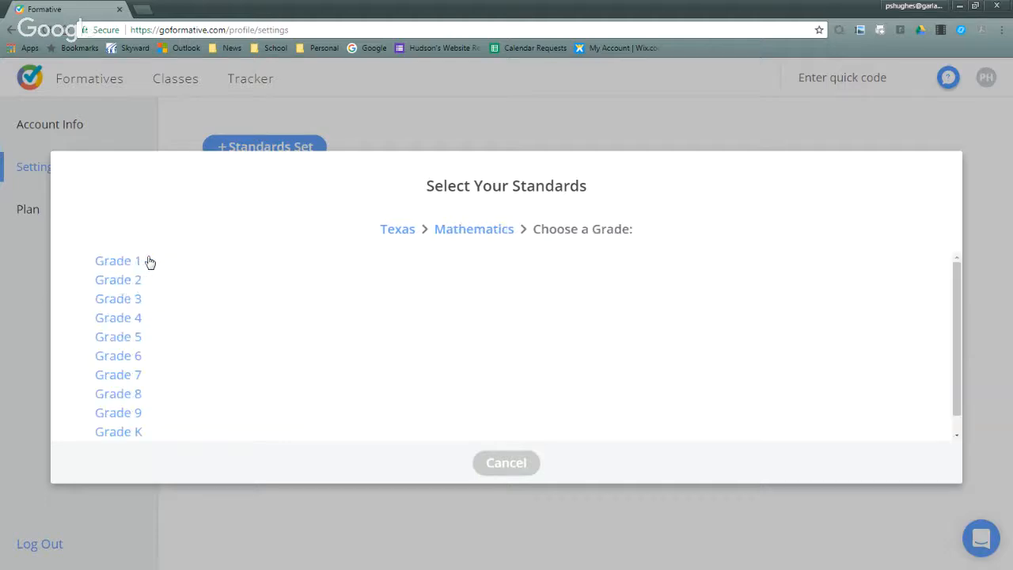
pyautogui.click(131, 378)
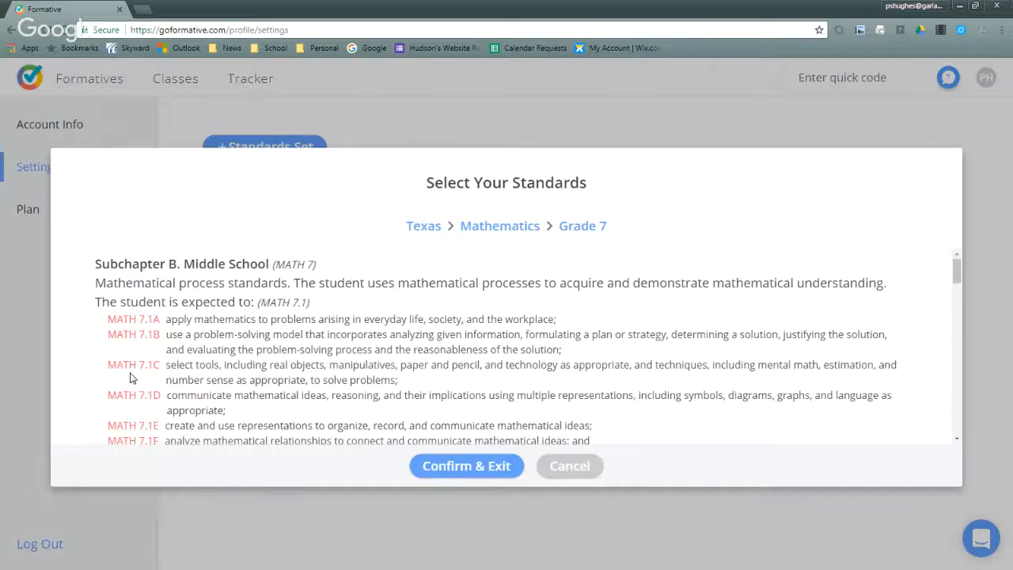
pyautogui.click(480, 463)
# - Add the Texas Social Studies Grade 7 standards set to the profile
pyautogui.click(277, 152)
pyautogui.scroll(-2, 150, 345)
pyautogui.click(111, 414)
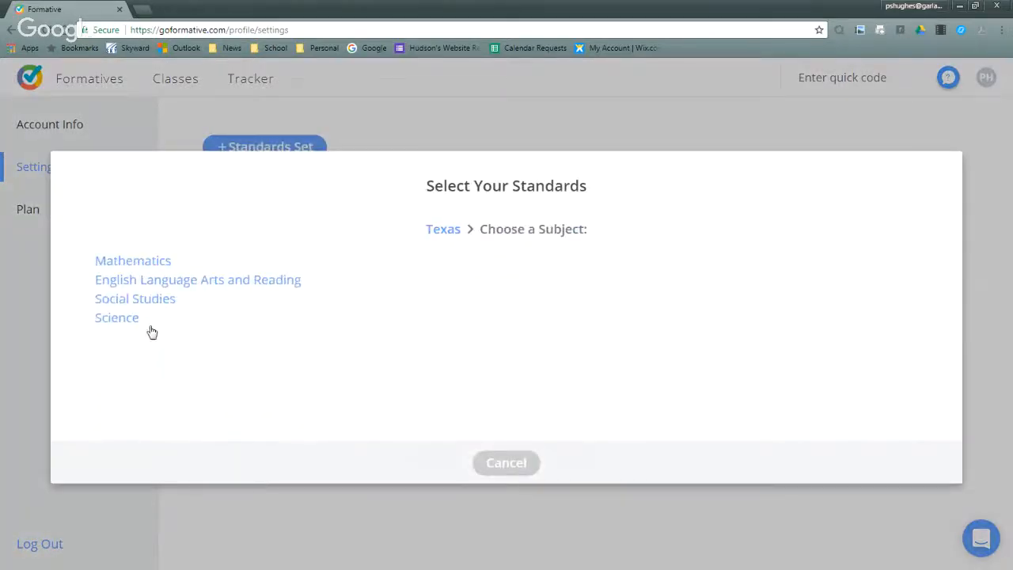
pyautogui.click(136, 298)
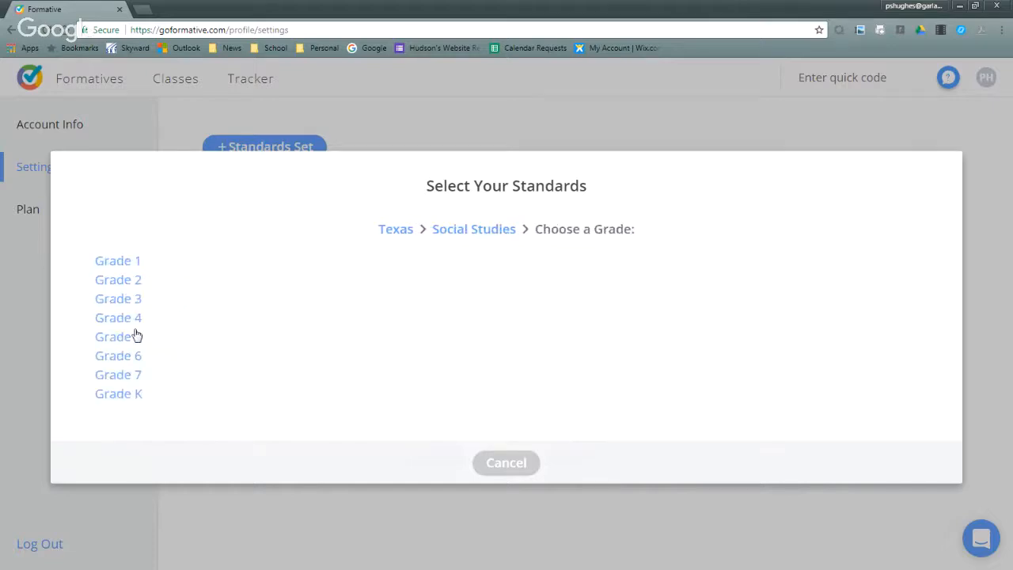
pyautogui.click(129, 377)
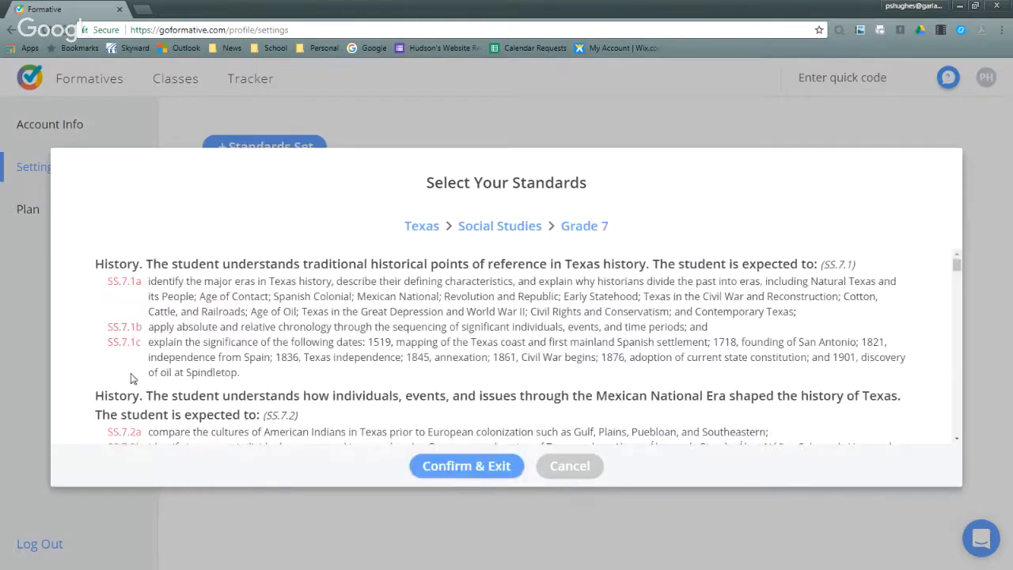
pyautogui.click(432, 472)
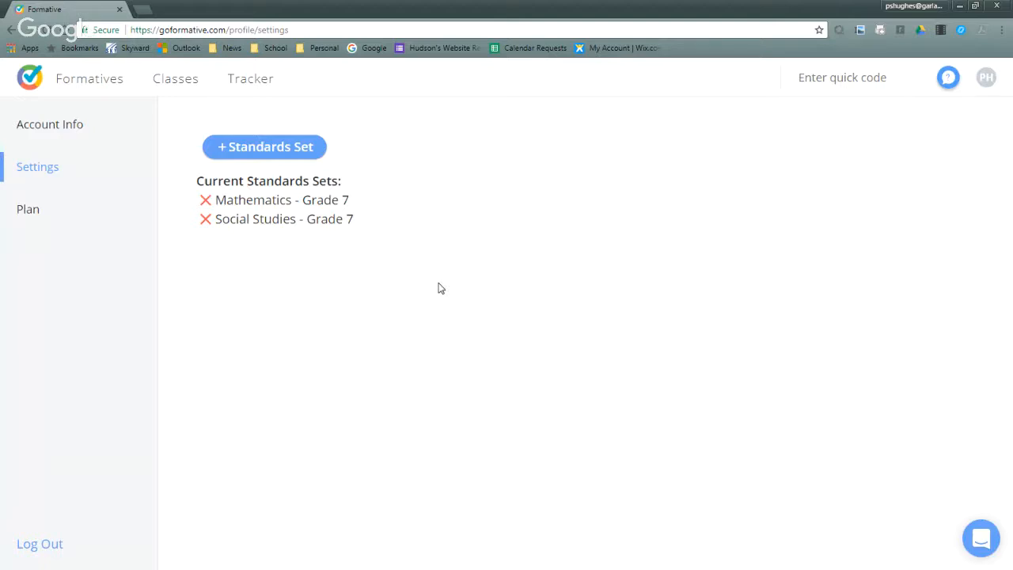
# - Create a new formative and title it "Formative 1"
pyautogui.click(95, 81)
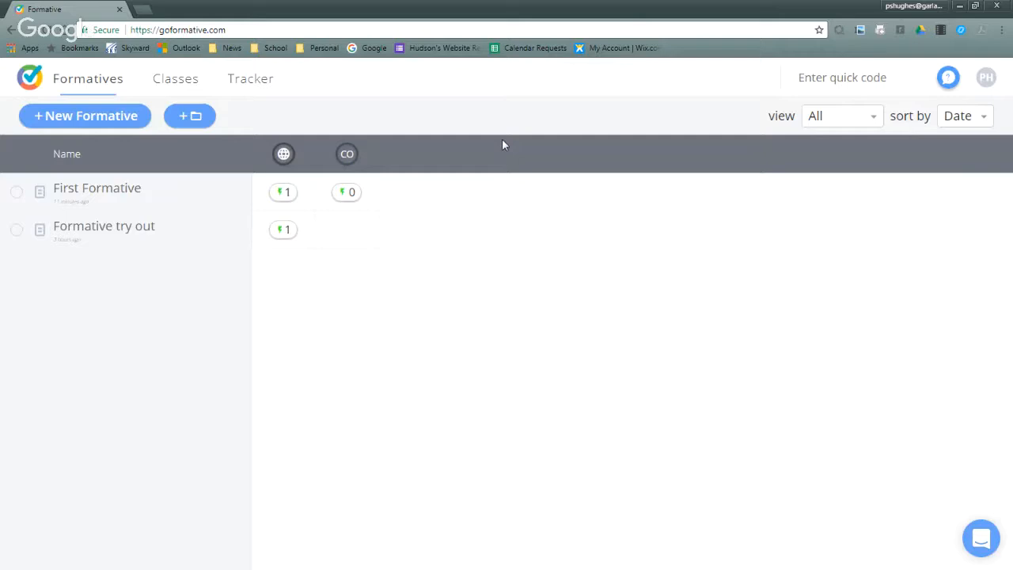
pyautogui.click(109, 119)
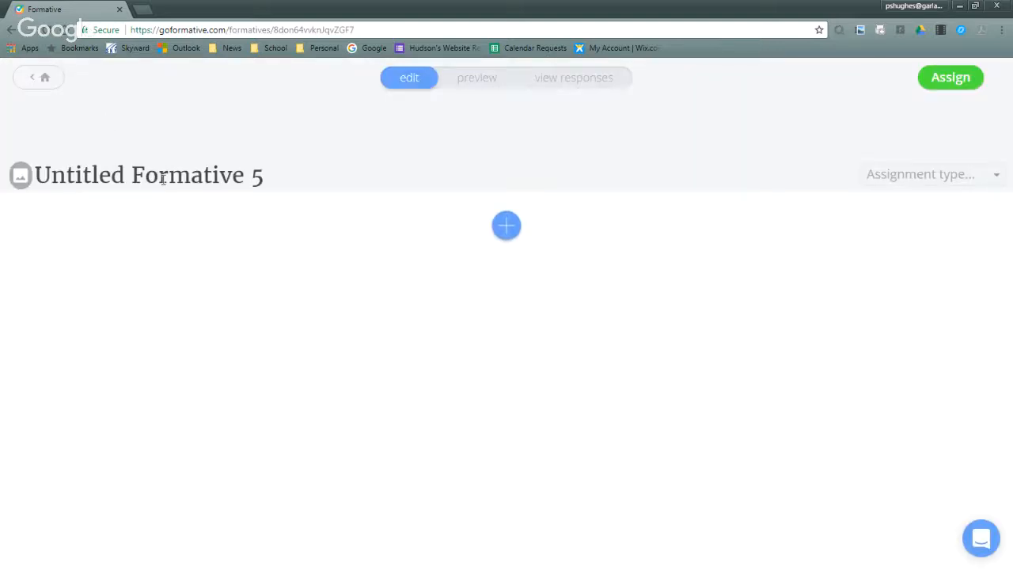
pyautogui.click(265, 182)
pyautogui.moveTo(265, 182); pyautogui.dragTo(17, 186)
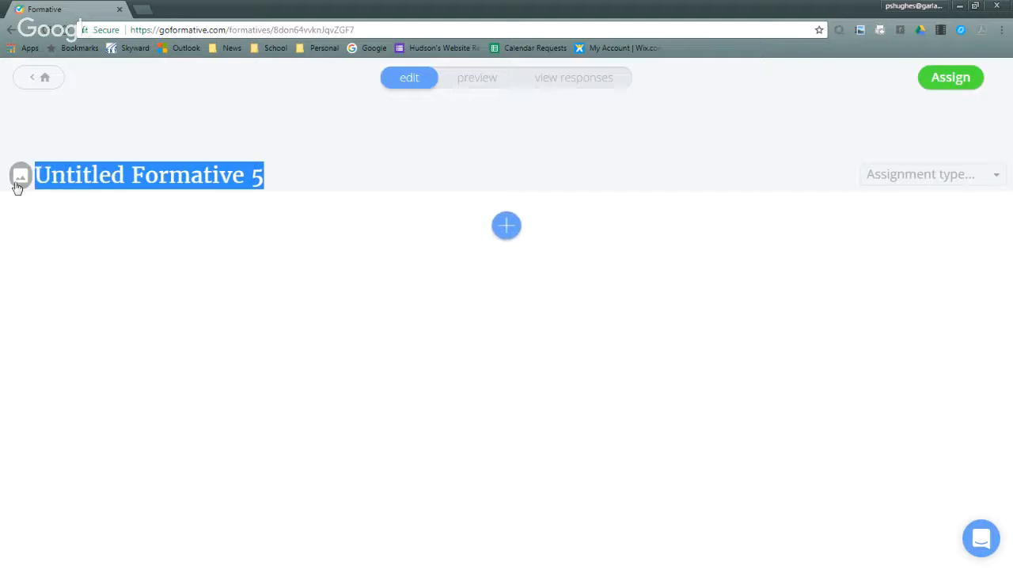
pyautogui.write('Formative 1')
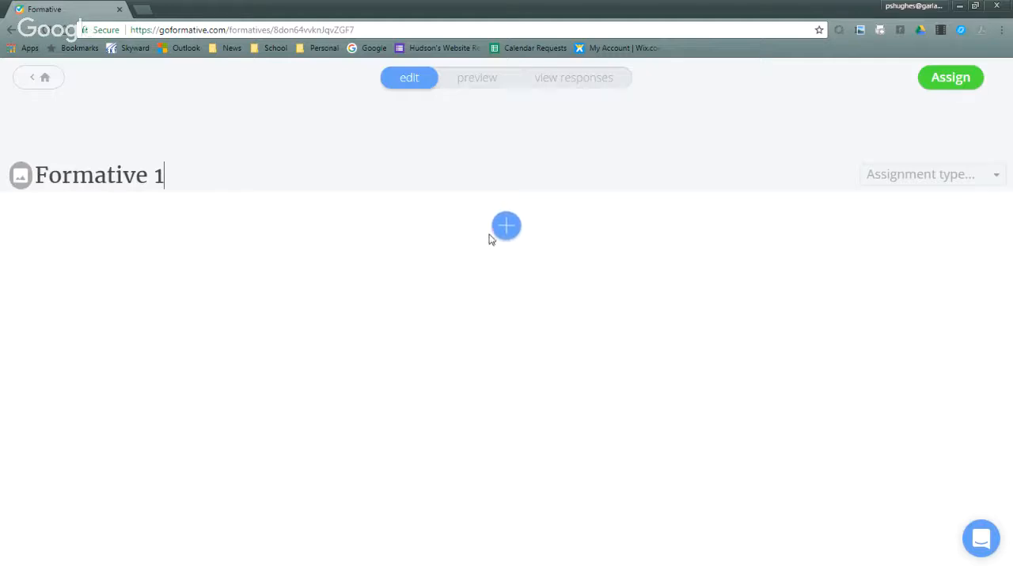
# - Add an image item to the formative and upload the picture "snuggles 2" from the desktop
pyautogui.click(513, 230)
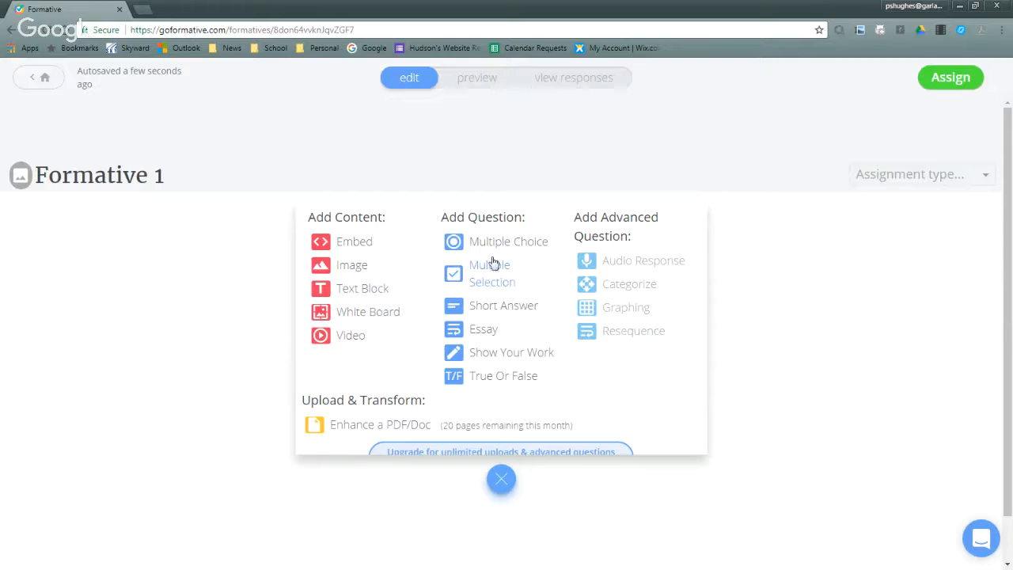
pyautogui.click(351, 265)
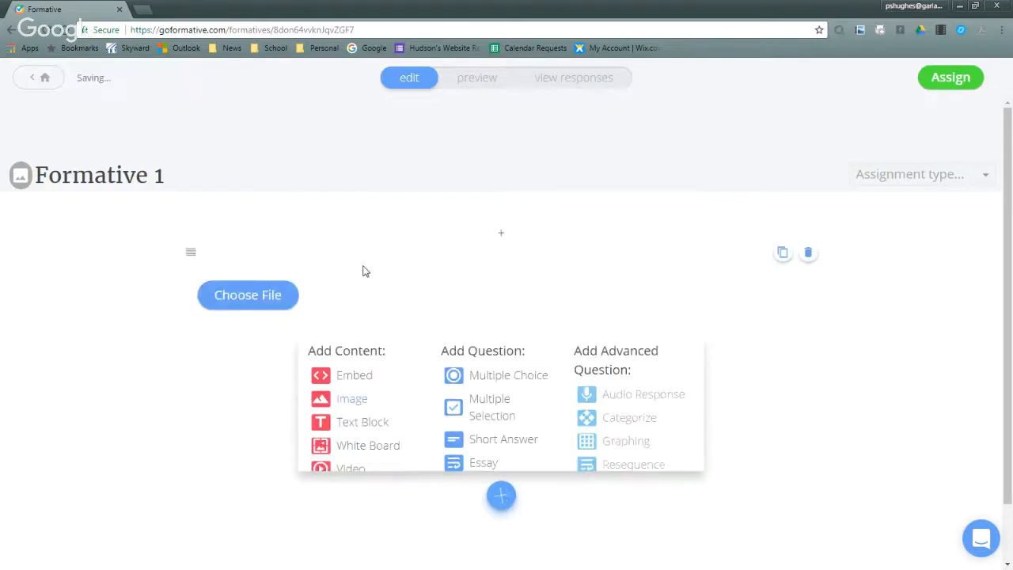
pyautogui.click(278, 296)
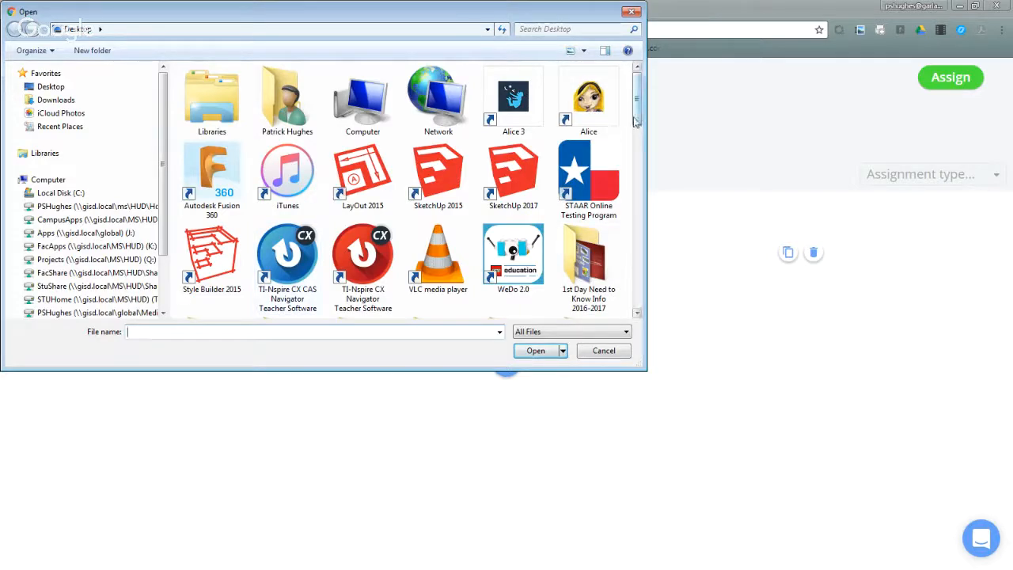
pyautogui.moveTo(631, 119); pyautogui.dragTo(624, 288)
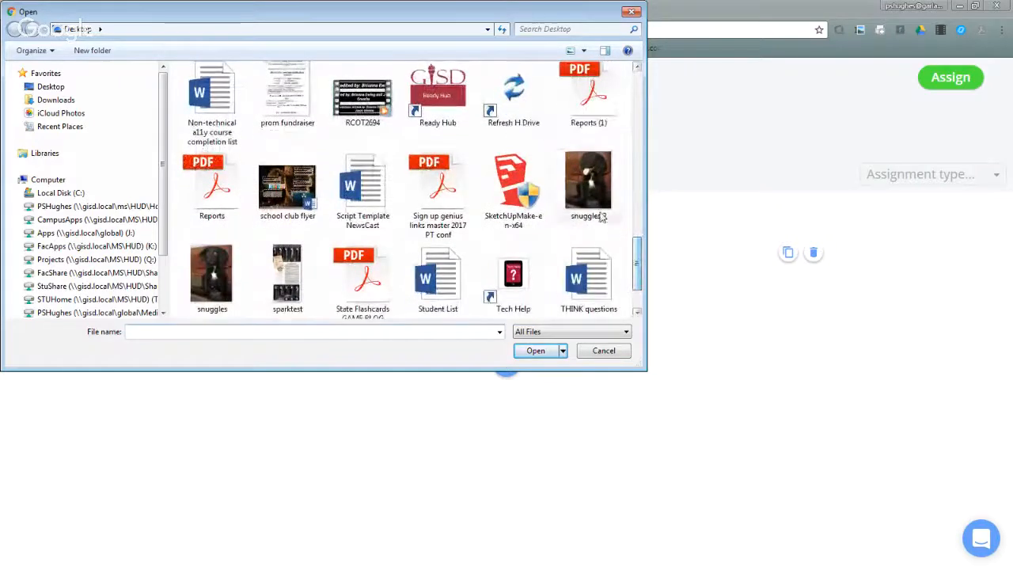
pyautogui.click(588, 186)
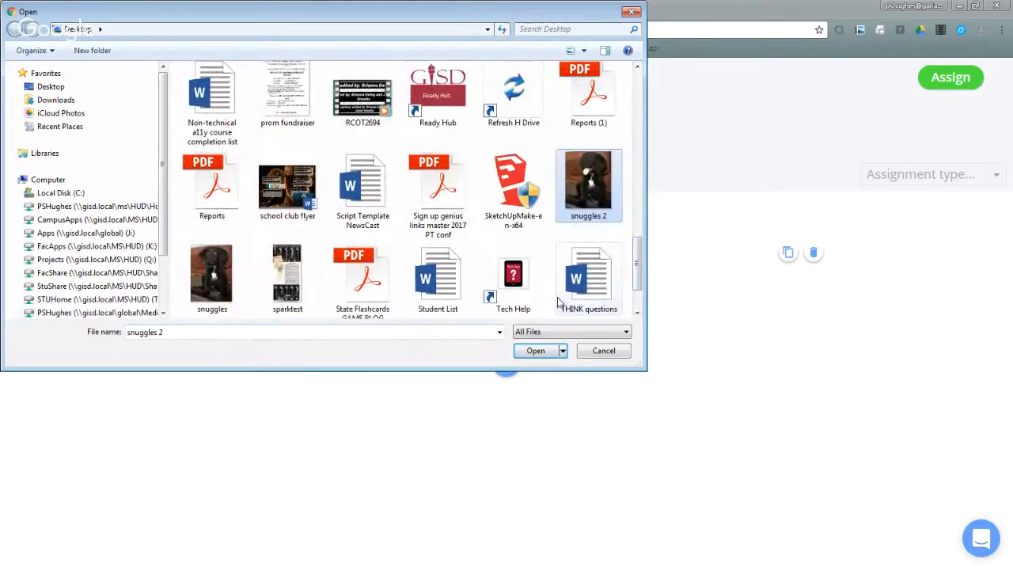
pyautogui.click(536, 351)
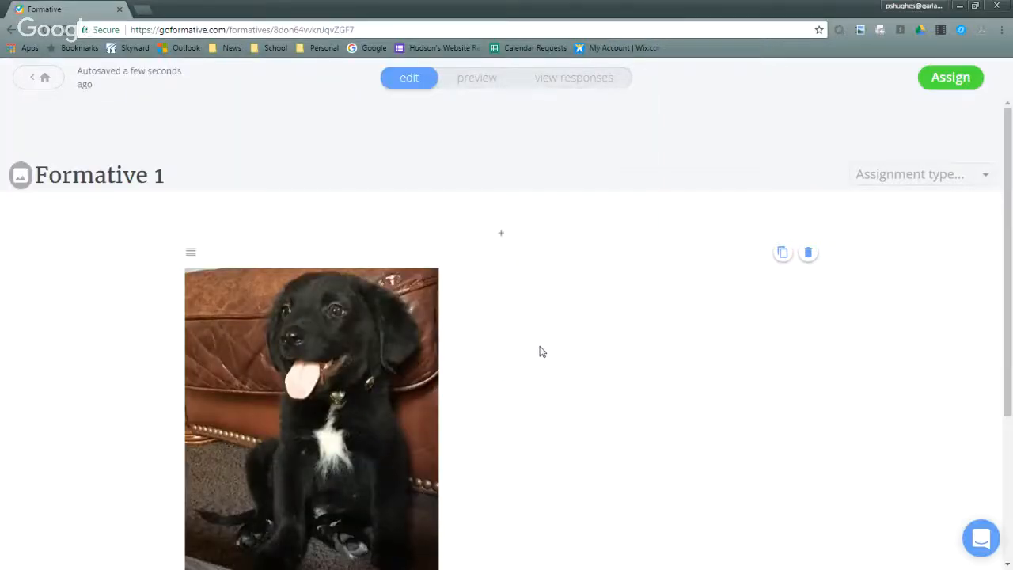
# - Add a text block below the puppy image with the text "What kind animal"
pyautogui.scroll(-1, 542, 351)
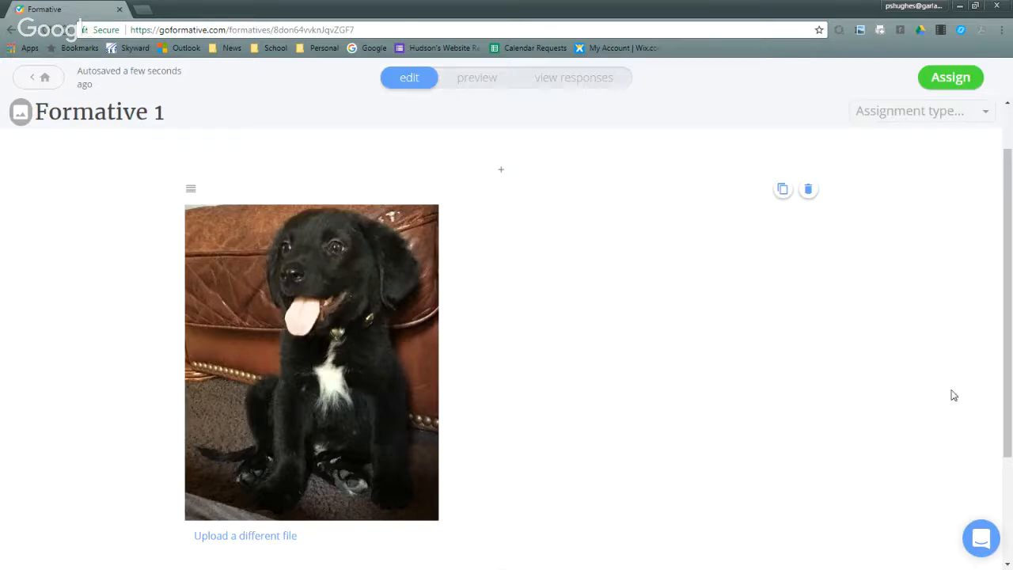
pyautogui.scroll(-2, 617, 435)
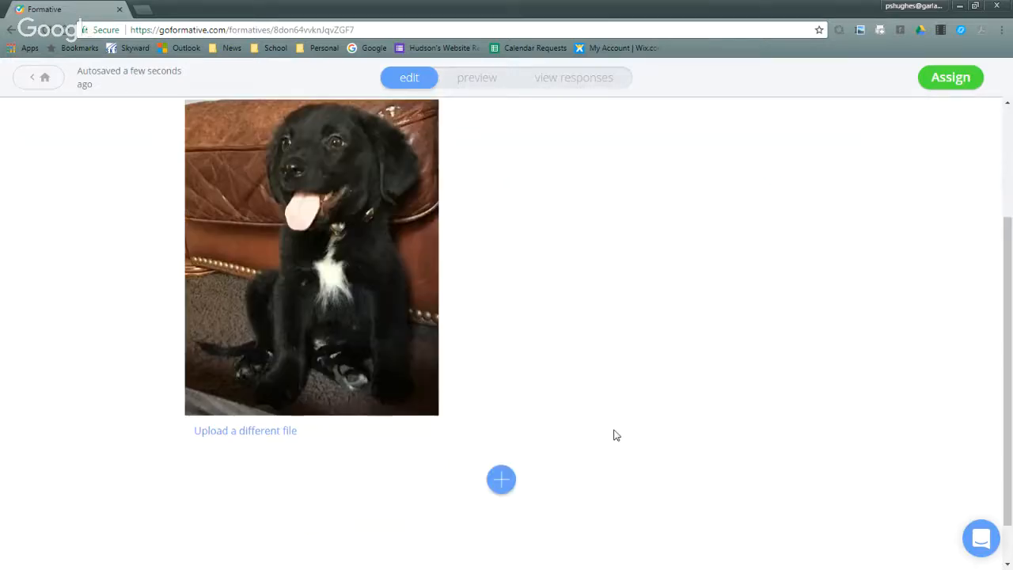
pyautogui.click(497, 461)
pyautogui.scroll(-1, 480, 410)
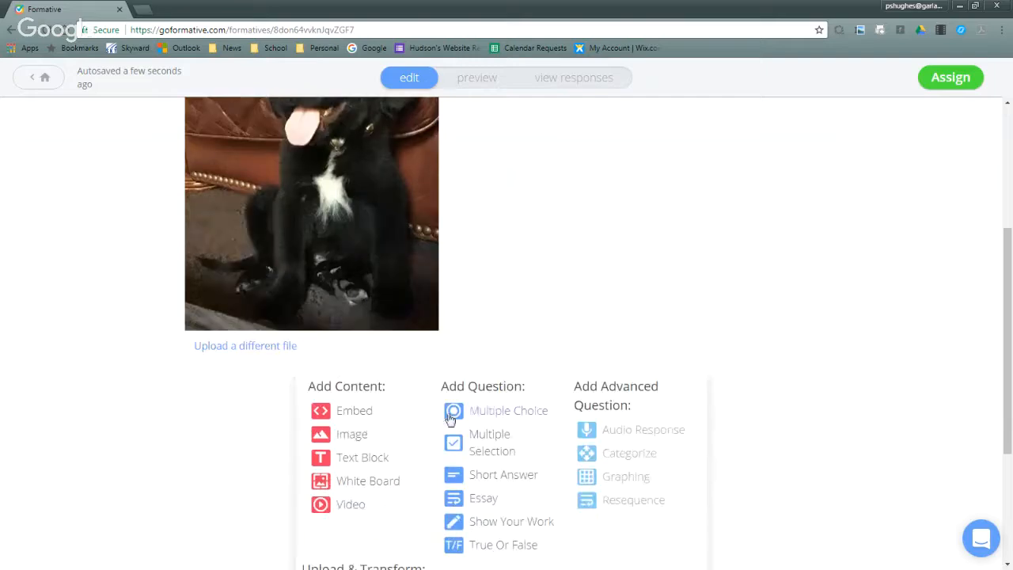
pyautogui.click(384, 456)
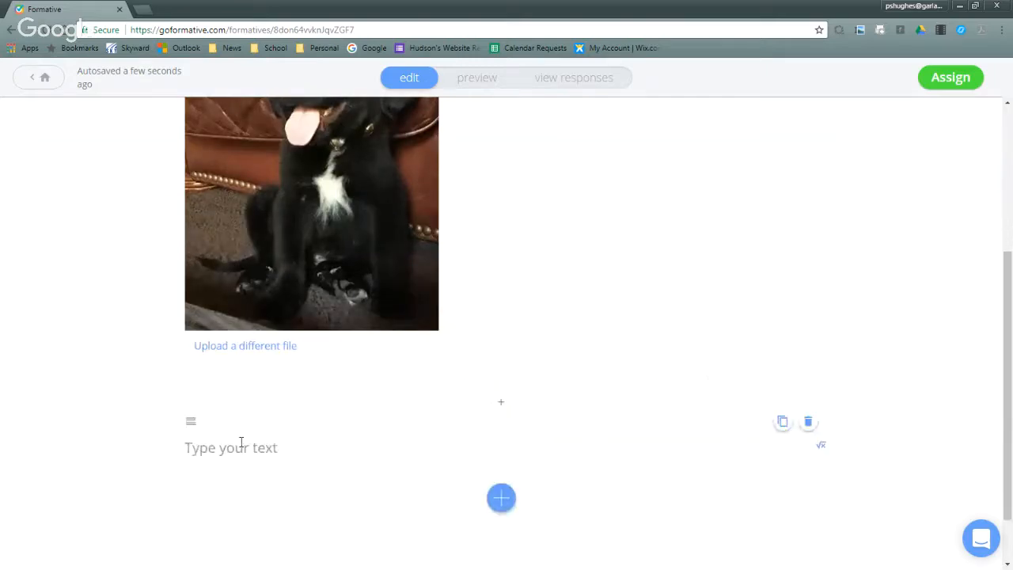
pyautogui.click(291, 450)
pyautogui.write('What')
pyautogui.write('kind o')
pyautogui.press('BackSpace')
pyautogui.write('animal')
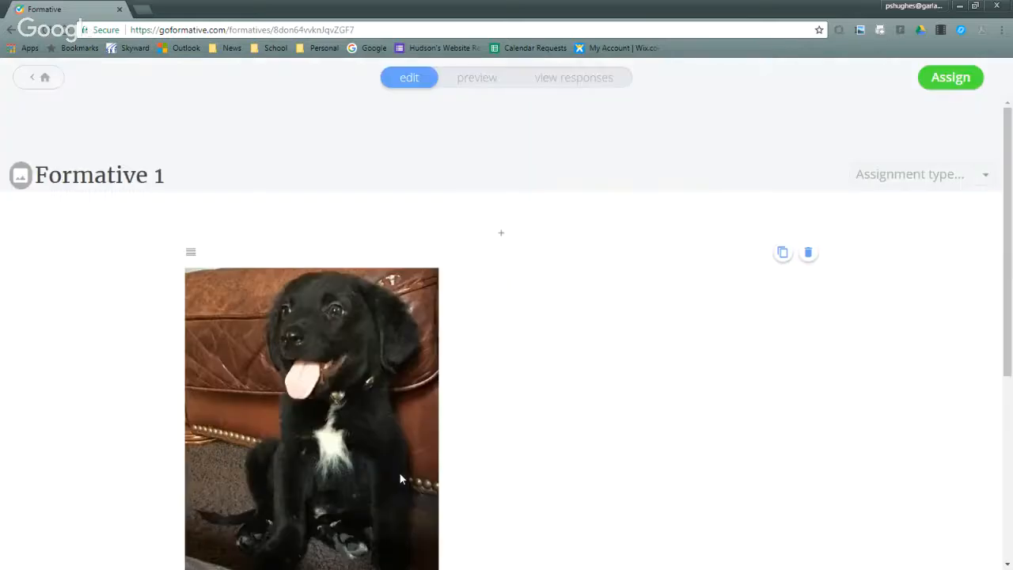
# - Delete the text block below the puppy image
pyautogui.scroll(-4, 467, 426)
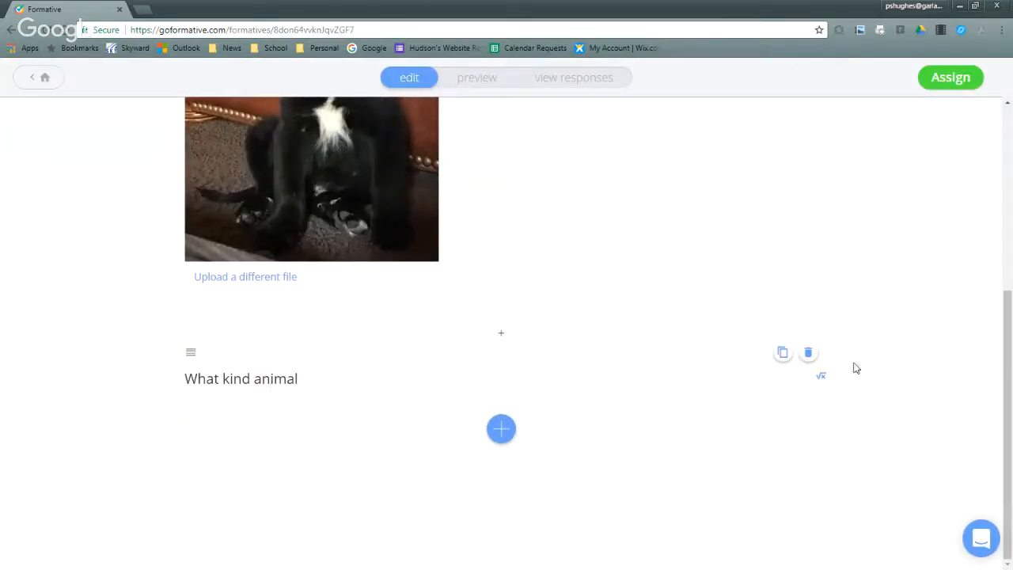
pyautogui.click(815, 361)
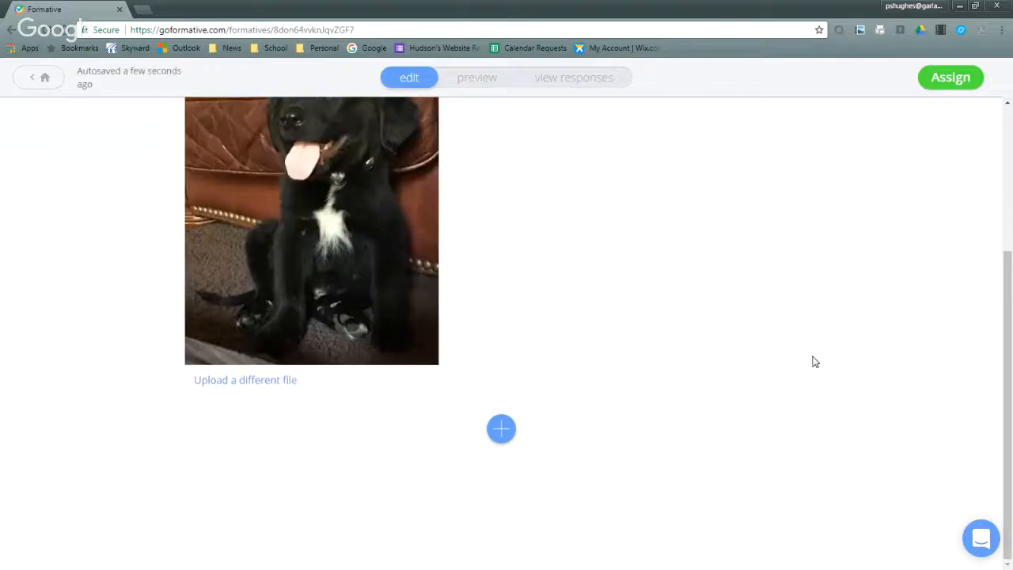
# - Add a multiple choice question below the puppy image with the text "What kind of animal is this"
pyautogui.click(503, 435)
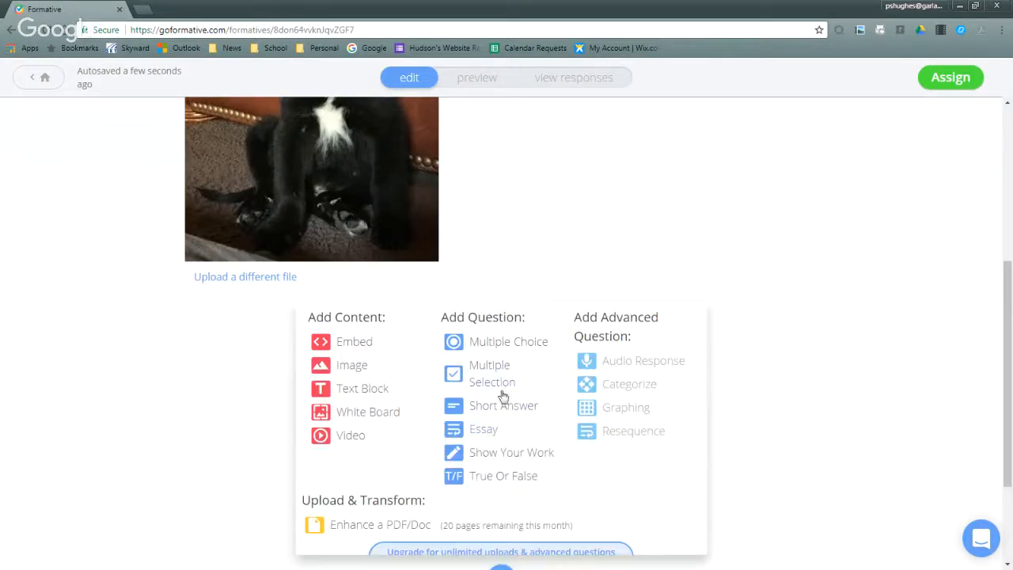
pyautogui.click(503, 345)
pyautogui.click(314, 400)
pyautogui.write('What ')
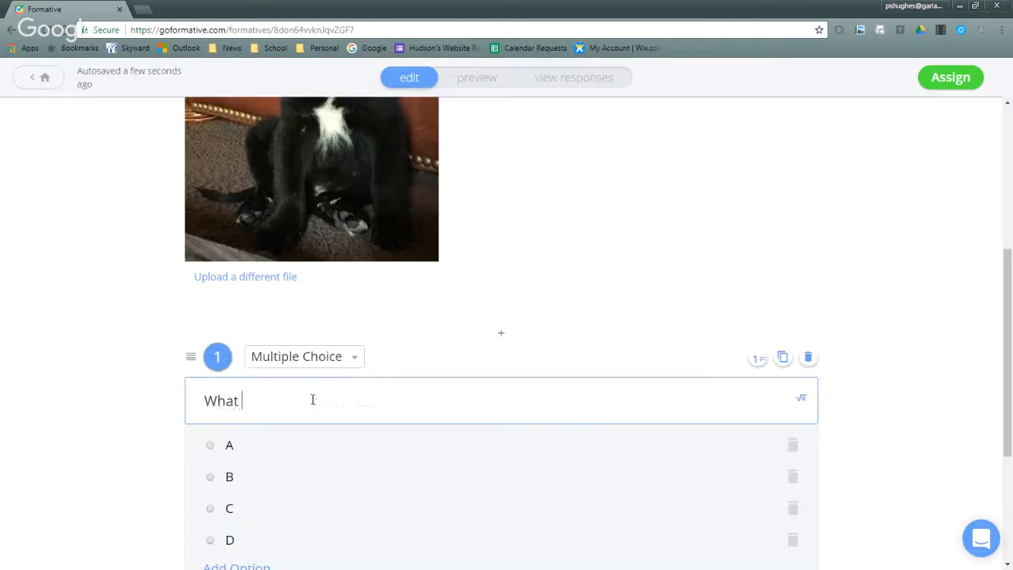
pyautogui.write('kind of animal is thios')
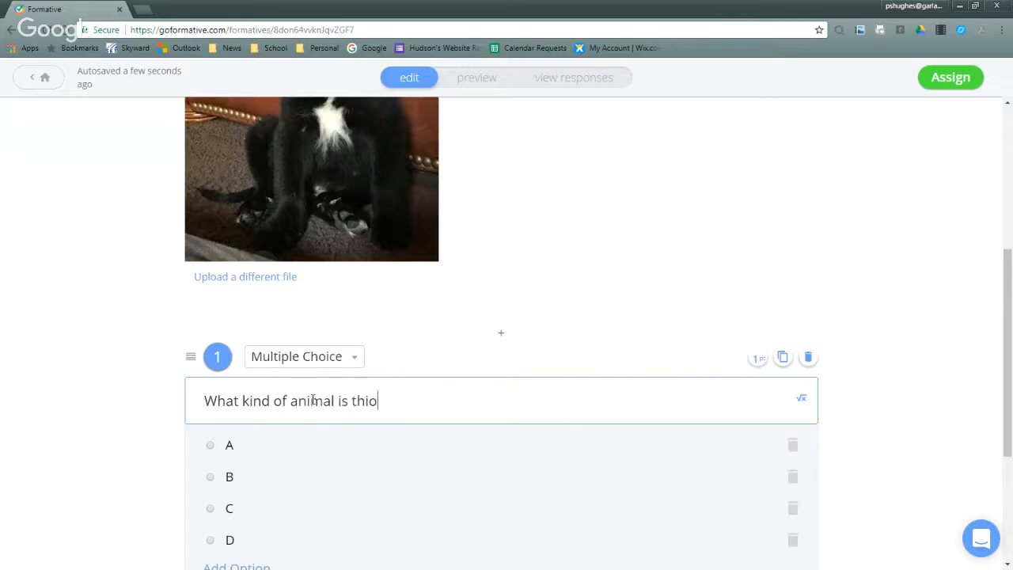
pyautogui.press('BackSpace')
pyautogui.press('BackSpace')
pyautogui.write('s')
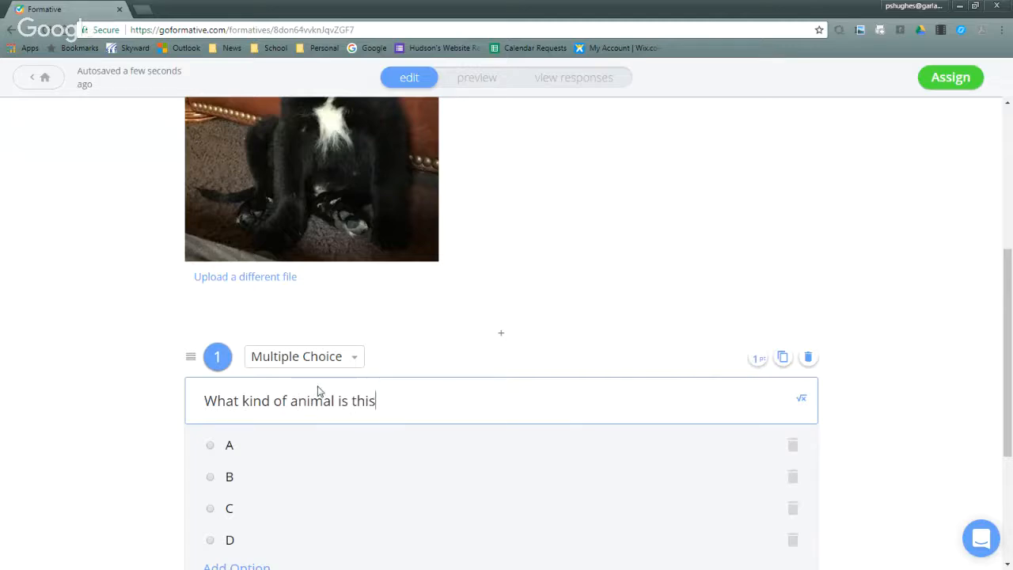
# - Fill the answer options with A Cat, B Ferret, C Dog and D Elephant, and mark C Dog as correct
pyautogui.click(251, 449)
pyautogui.write('Cat')
pyautogui.click(248, 476)
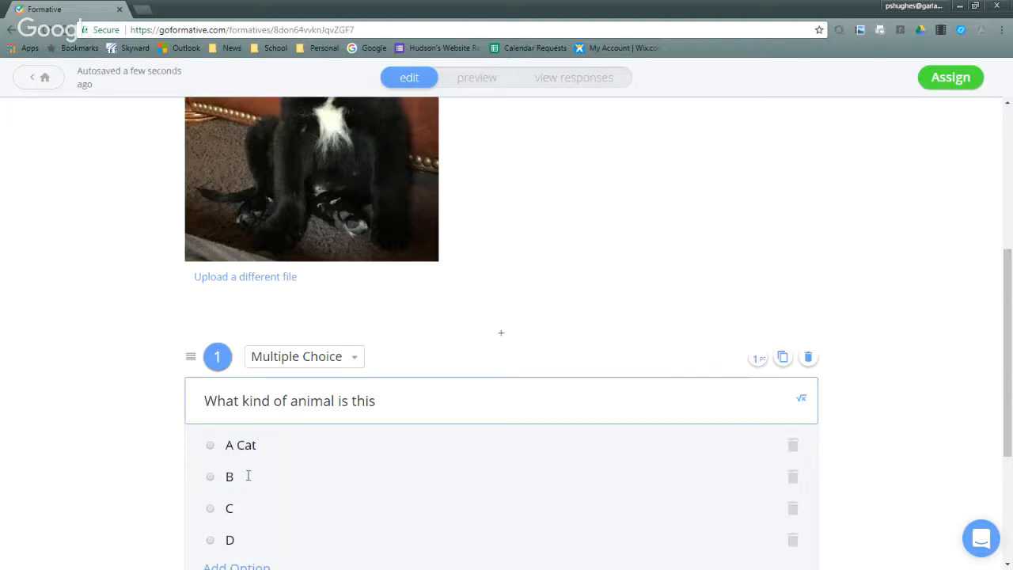
pyautogui.write('Ferret')
pyautogui.click(256, 506)
pyautogui.write('Dog')
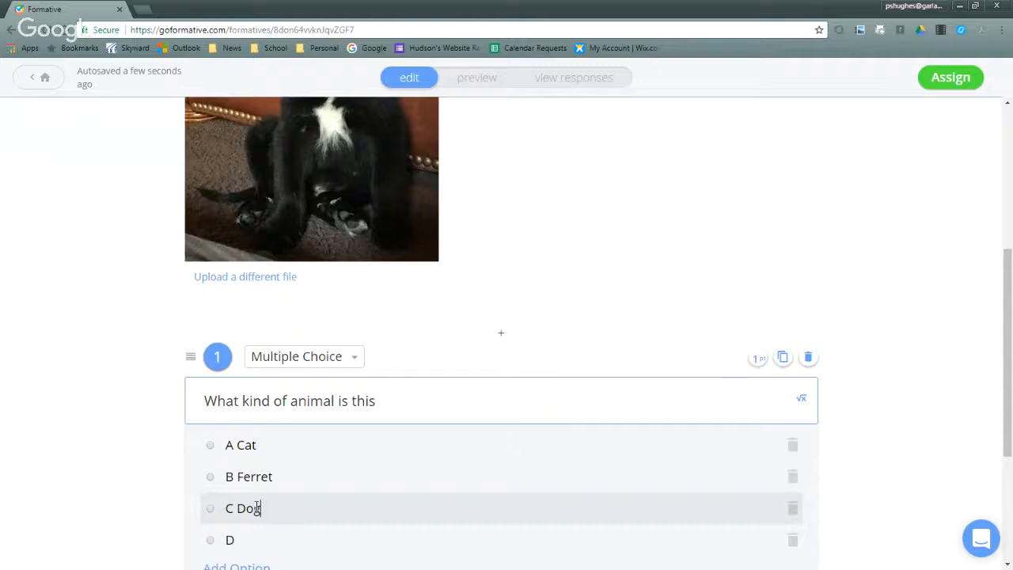
pyautogui.scroll(-1, 266, 487)
pyautogui.click(266, 478)
pyautogui.write('D Elephant')
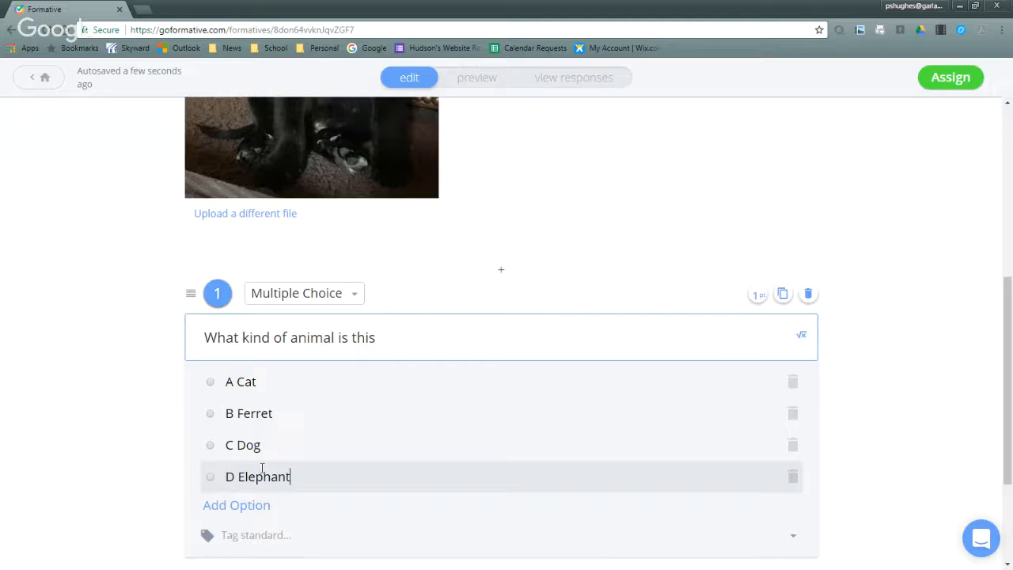
pyautogui.scroll(-2, 262, 467)
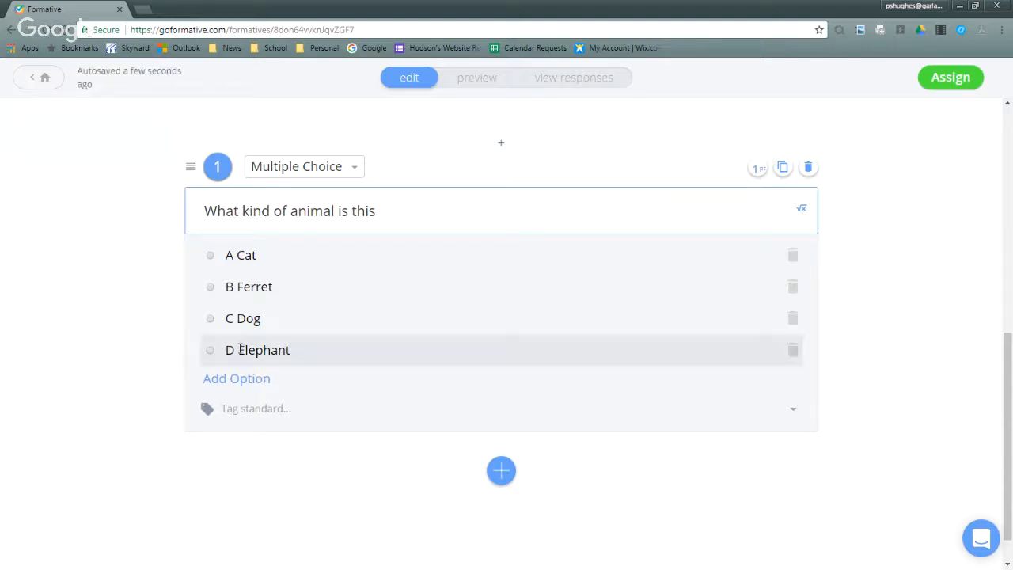
pyautogui.click(210, 320)
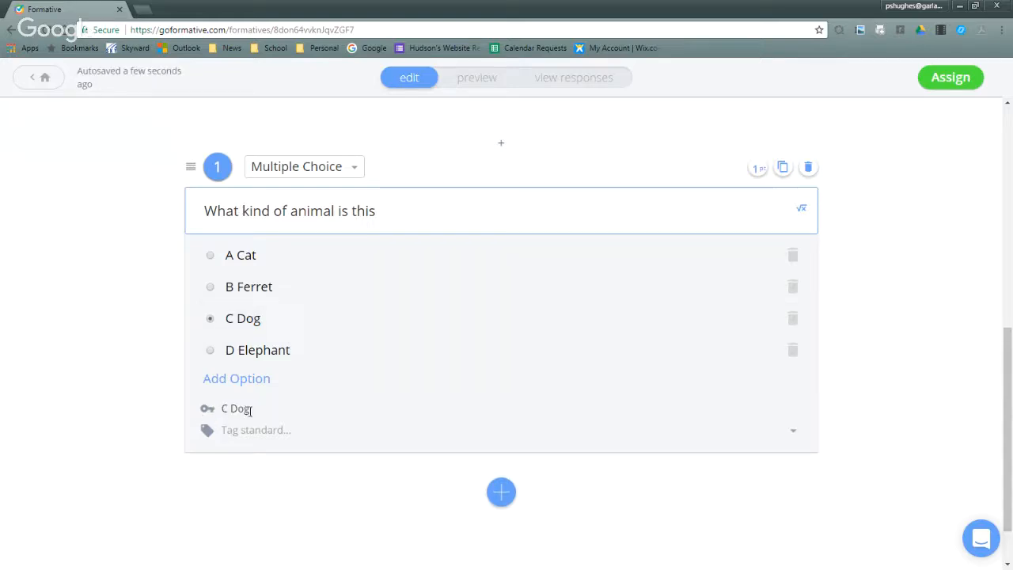
# - Add a multiple selection question below the animal question
pyautogui.click(501, 493)
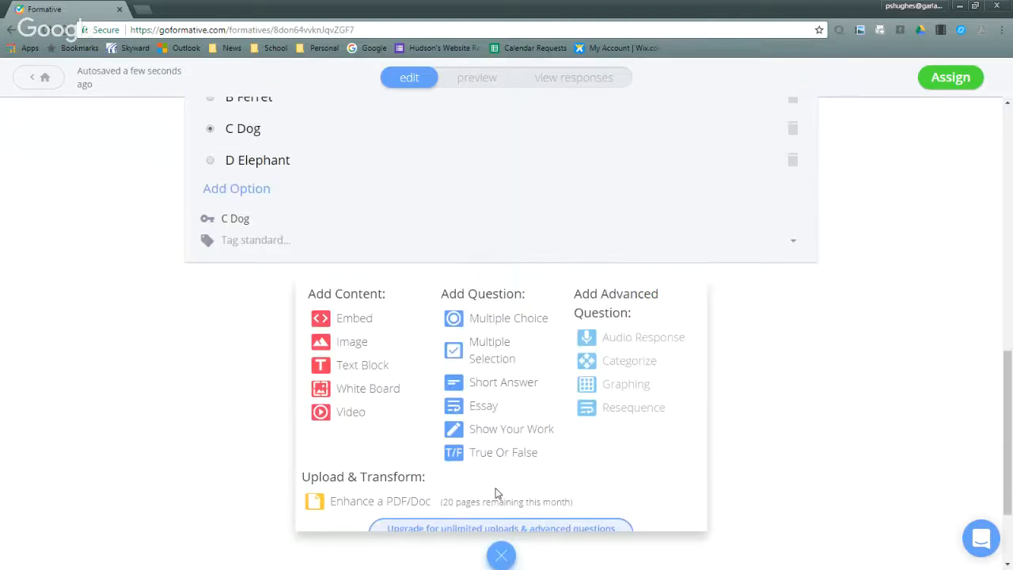
pyautogui.scroll(-1, 496, 493)
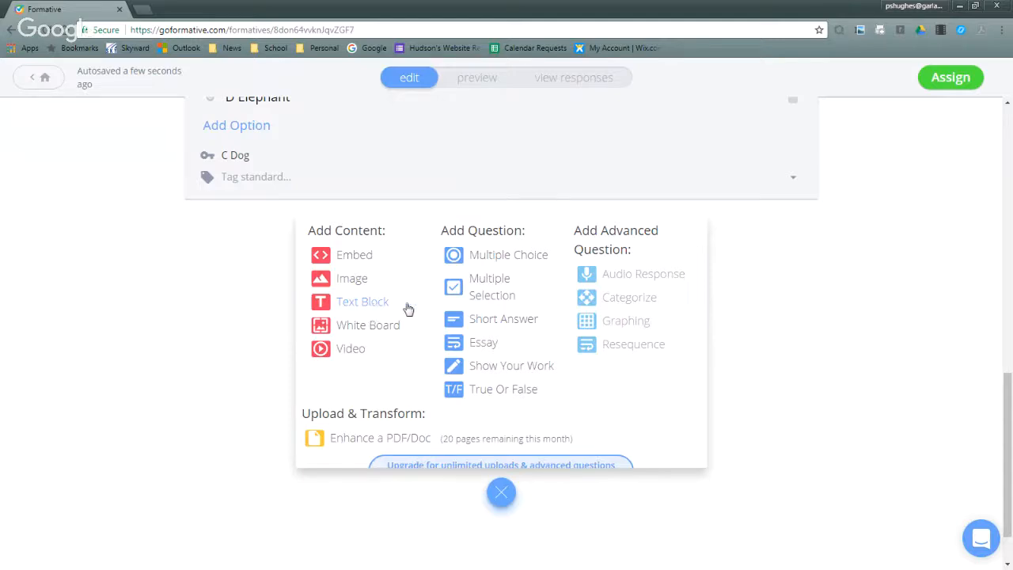
pyautogui.click(503, 297)
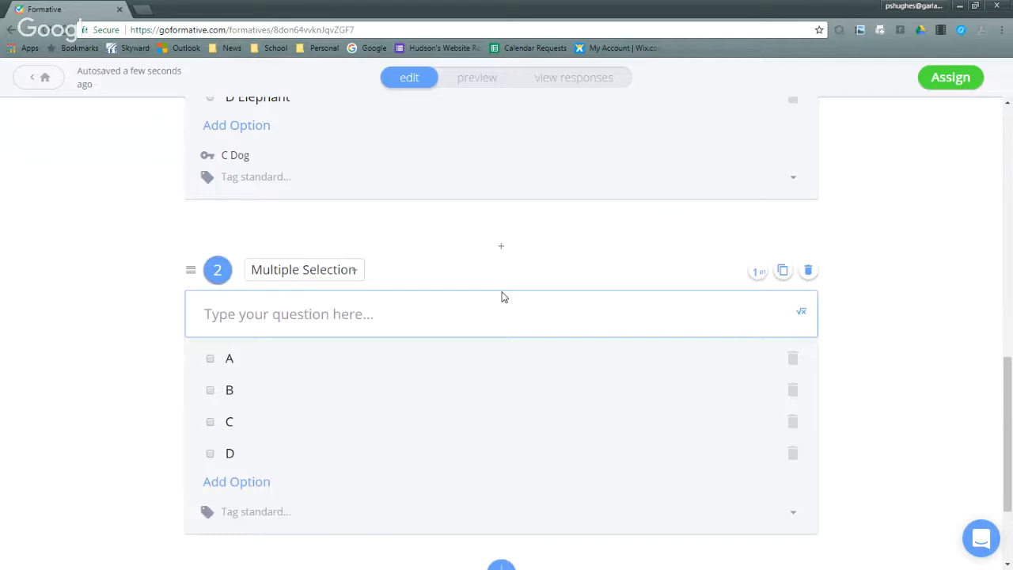
# - Insert a math equation as the text of question 2 and change it to 1+1=
pyautogui.click(802, 313)
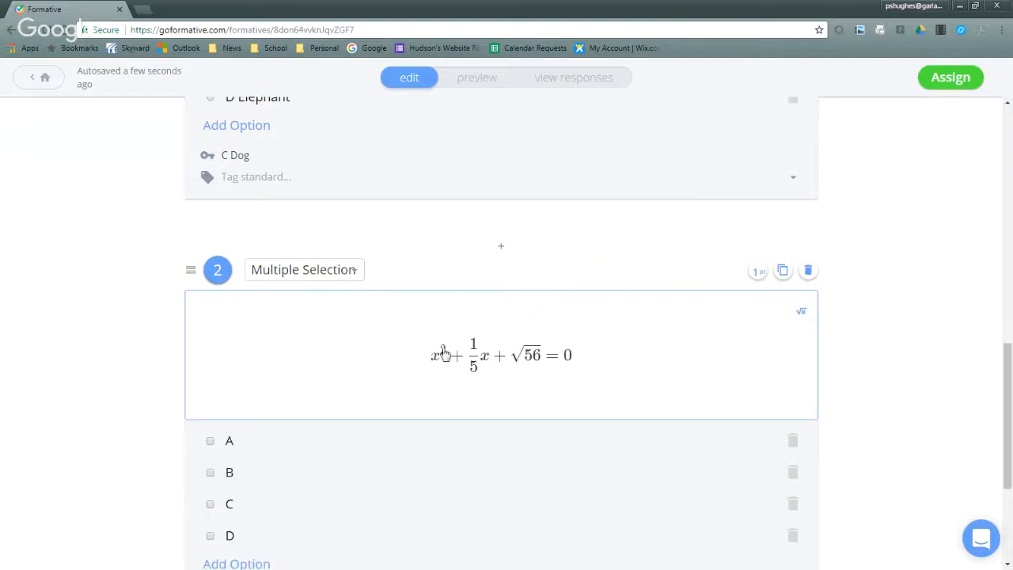
pyautogui.click(548, 366)
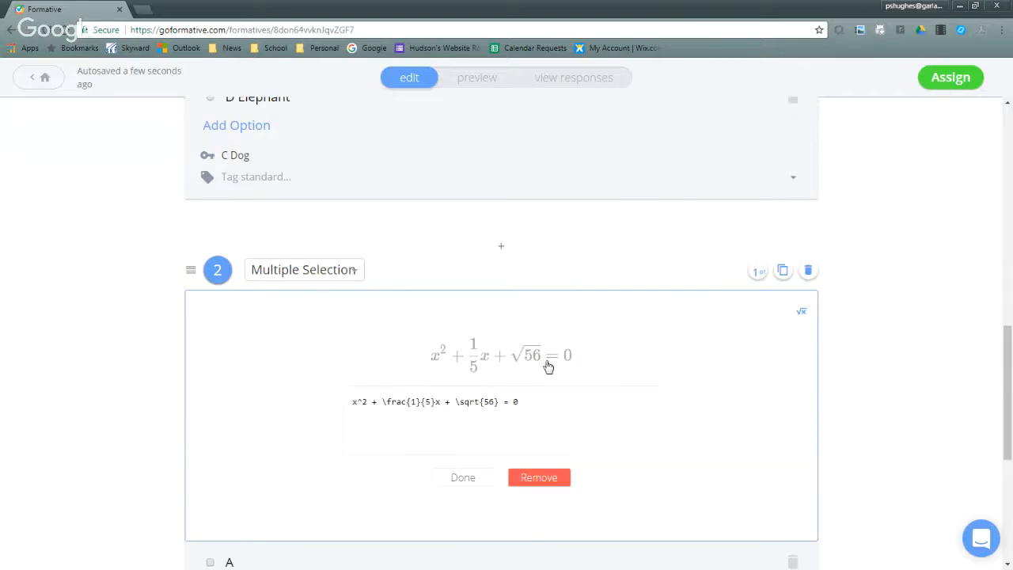
pyautogui.moveTo(534, 399); pyautogui.dragTo(326, 411)
pyautogui.press('BackSpace')
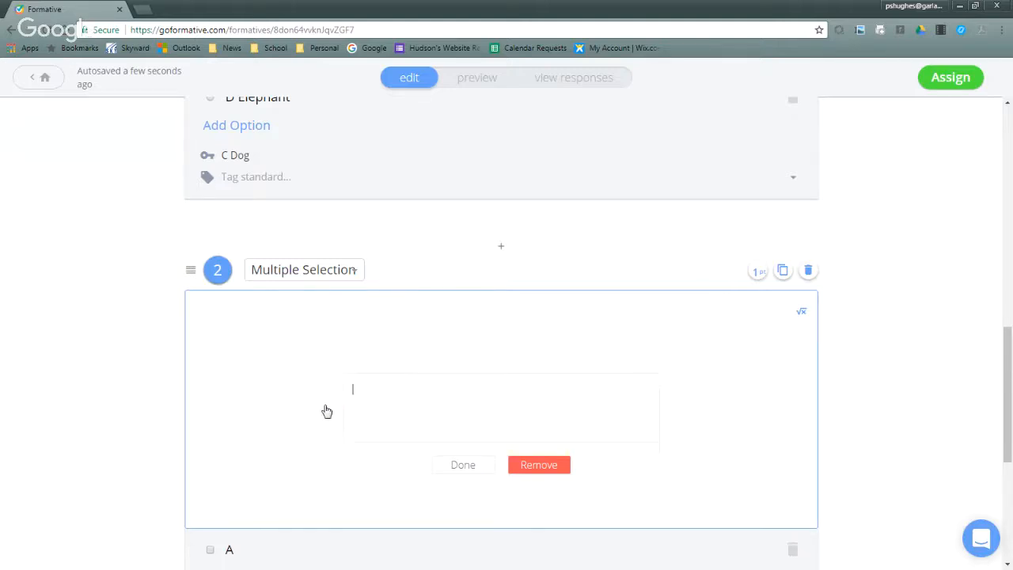
pyautogui.write('1+1=')
pyautogui.click(463, 464)
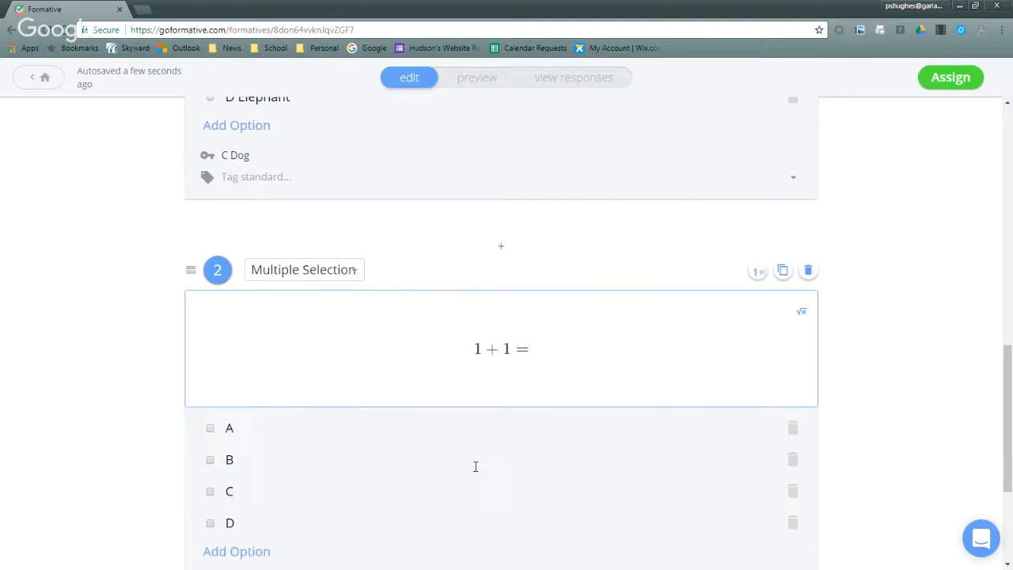
# - Fill question 2's options with A 2, B 4, C 6 and D 8, and mark A 2 as correct
pyautogui.click(254, 429)
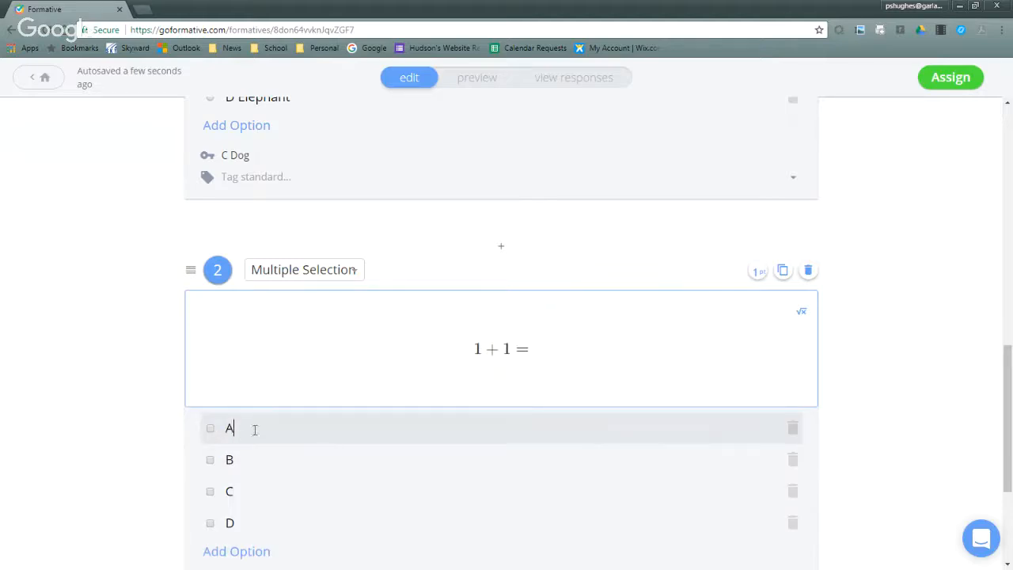
pyautogui.write('2')
pyautogui.click(267, 467)
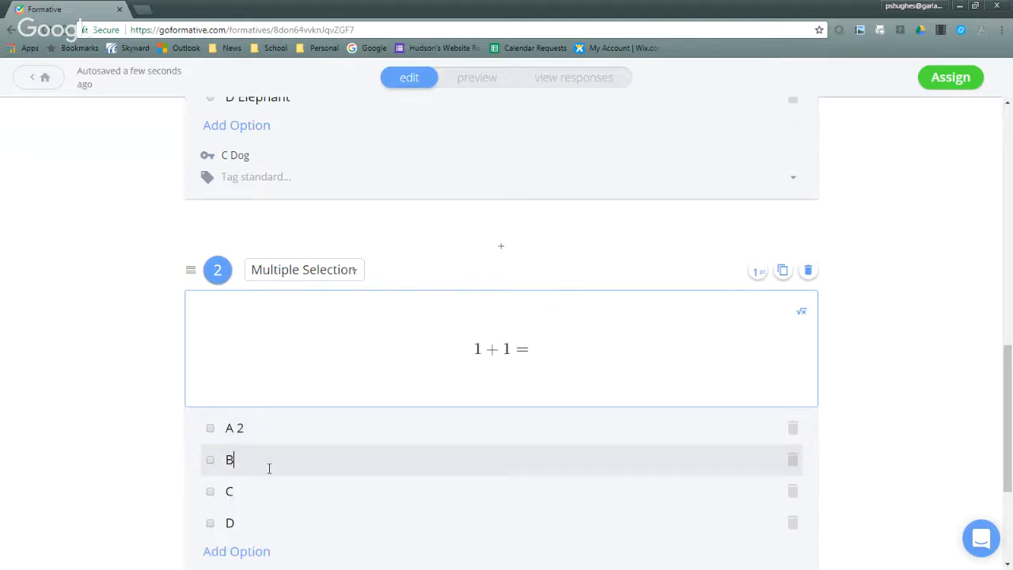
pyautogui.write('4')
pyautogui.click(263, 490)
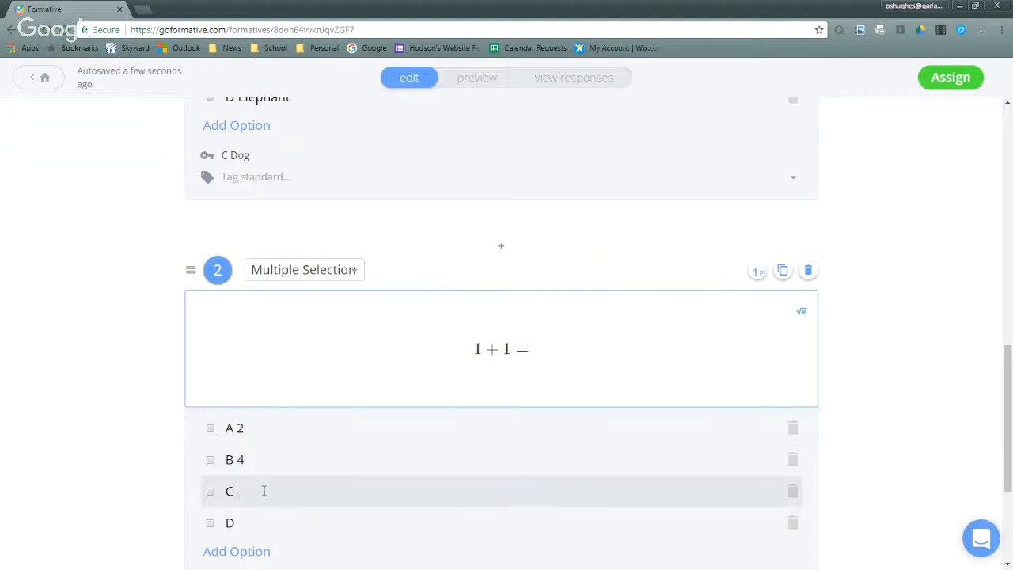
pyautogui.click(267, 522)
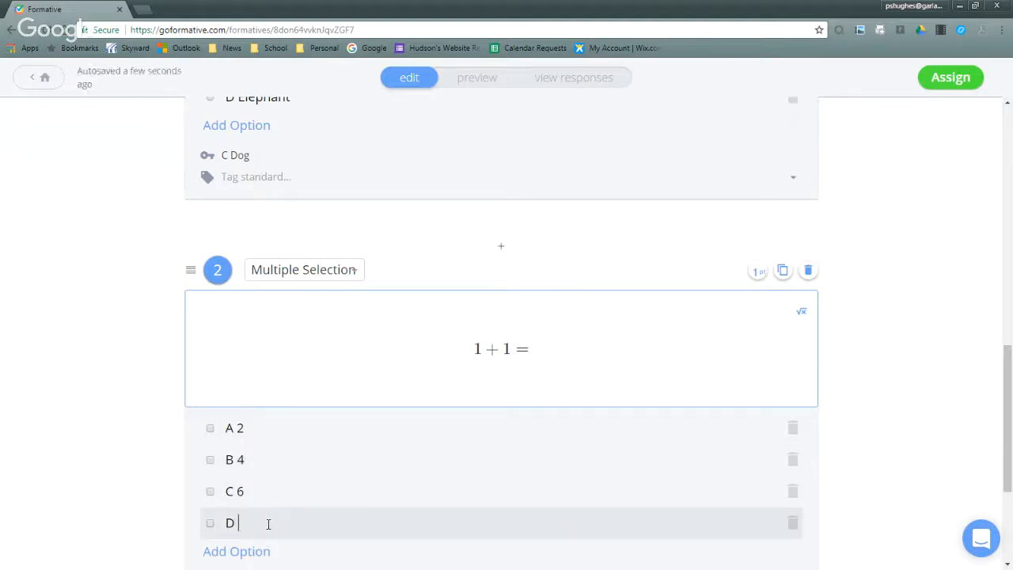
pyautogui.write('8')
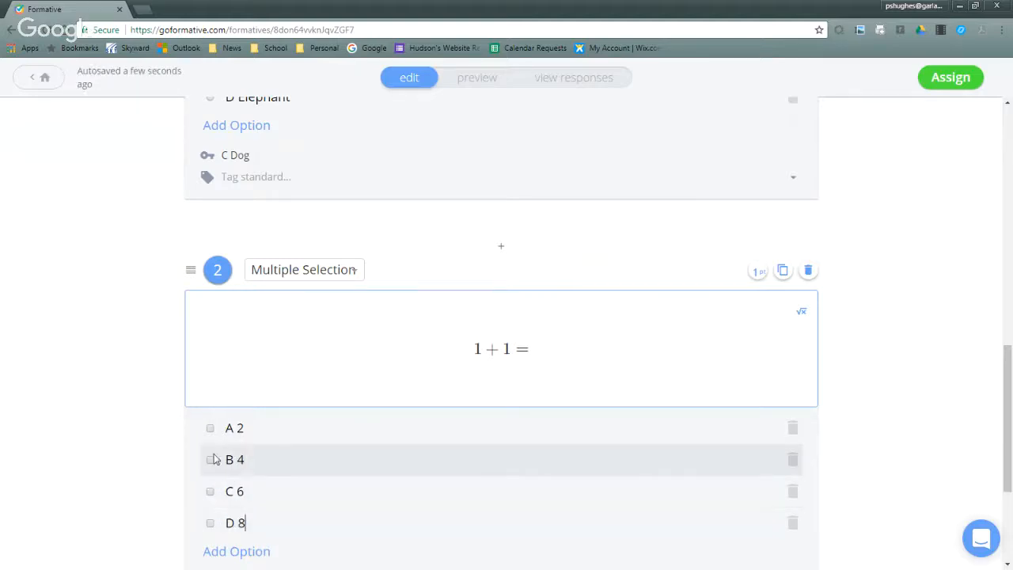
pyautogui.click(210, 428)
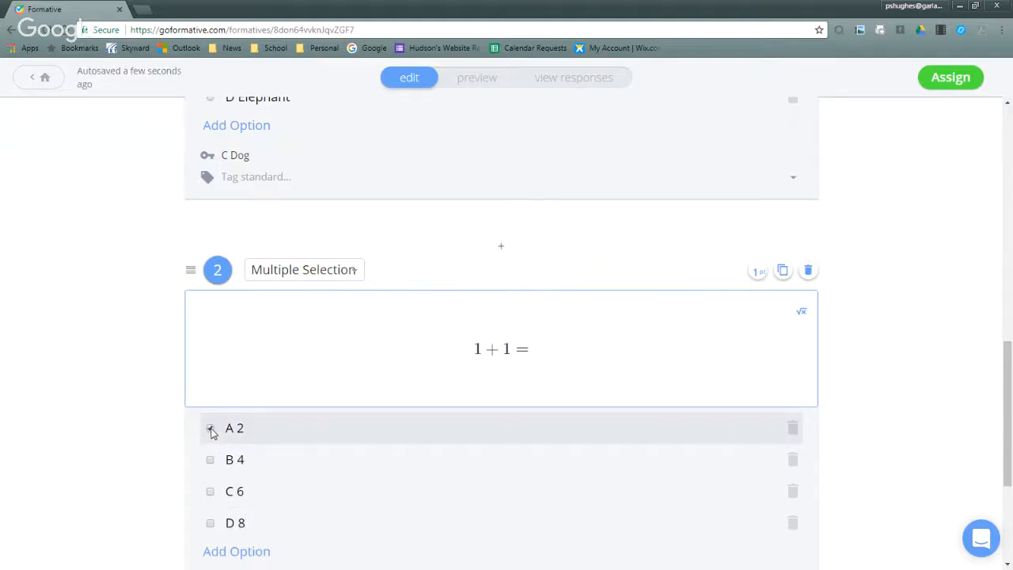
# - Open the choices for adding another item below question 2
pyautogui.scroll(-3, 434, 470)
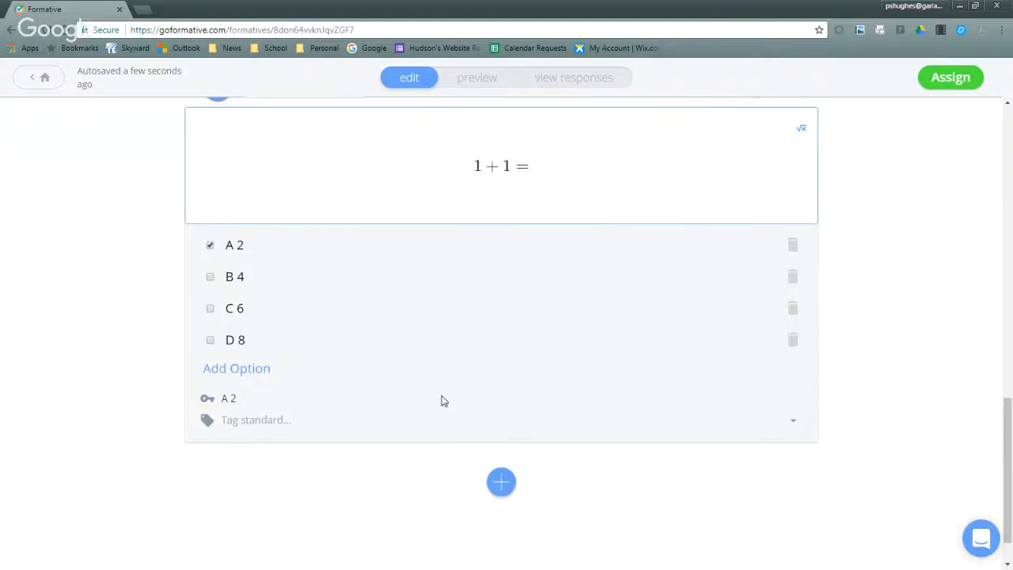
pyautogui.scroll(4, 441, 400)
pyautogui.scroll(-5, 441, 401)
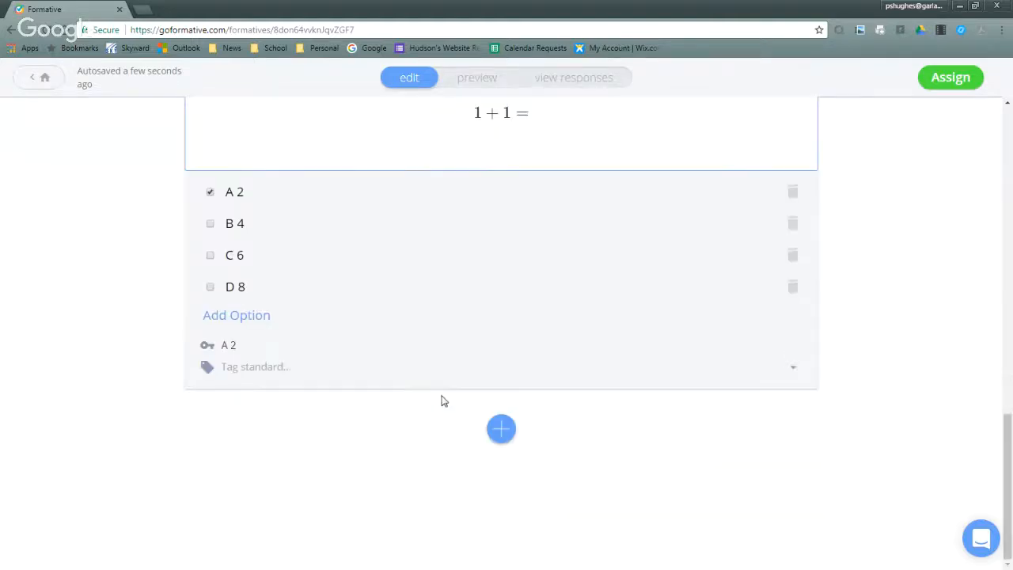
pyautogui.click(501, 431)
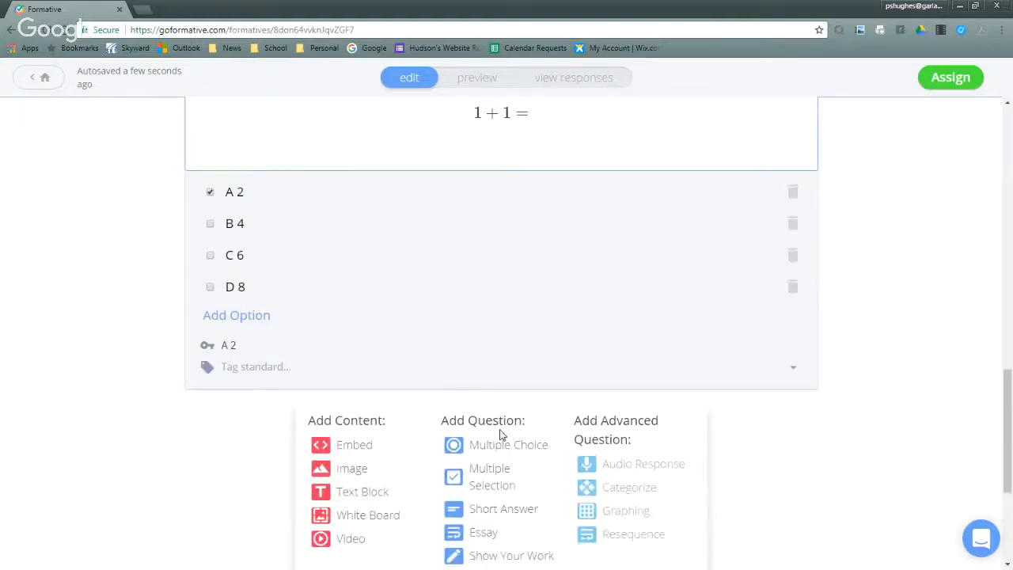
# - Open YouTube in a new browser tab, open "STAR WARS 8 The Last Jedi Trailer 2 (Extended) 2017" and pause playback
pyautogui.click(143, 9)
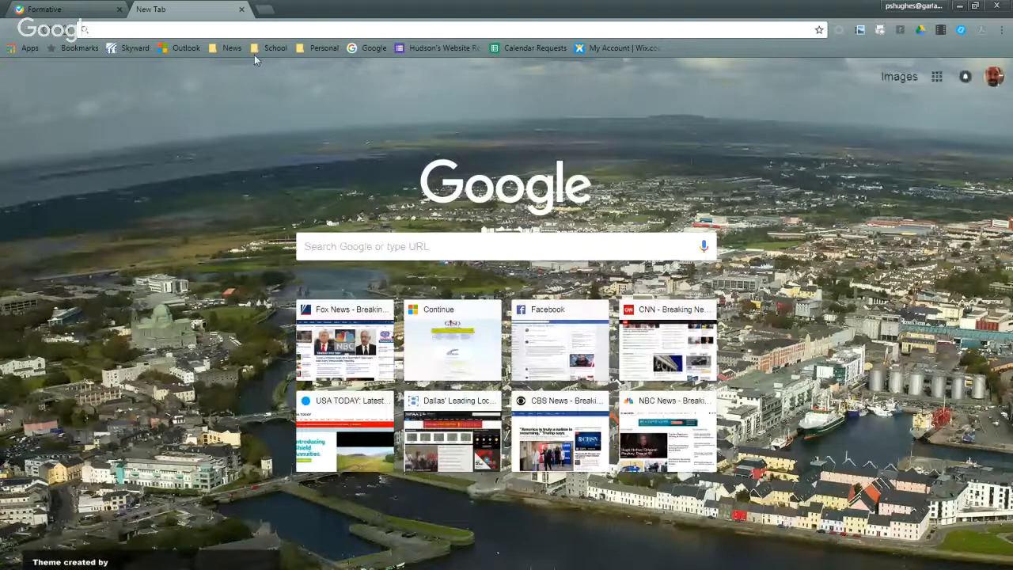
pyautogui.write('you')
pyautogui.press('Return')
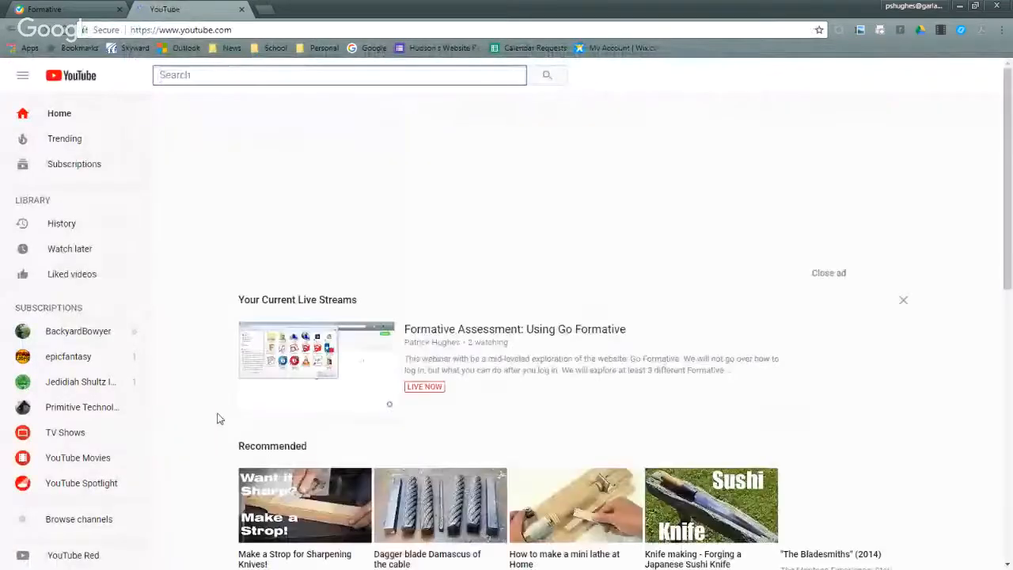
pyautogui.scroll(-10, 220, 419)
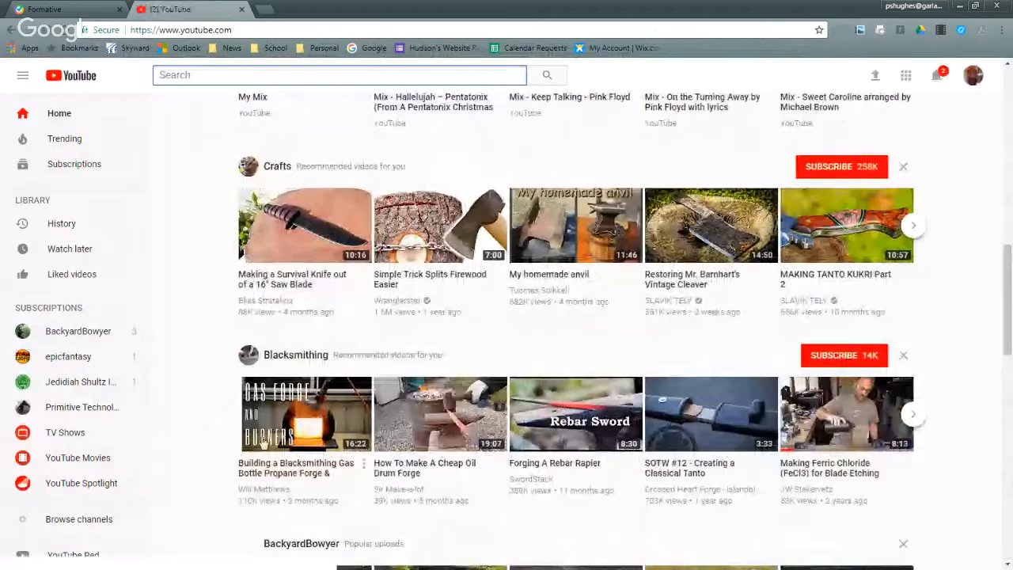
pyautogui.scroll(-12, 273, 436)
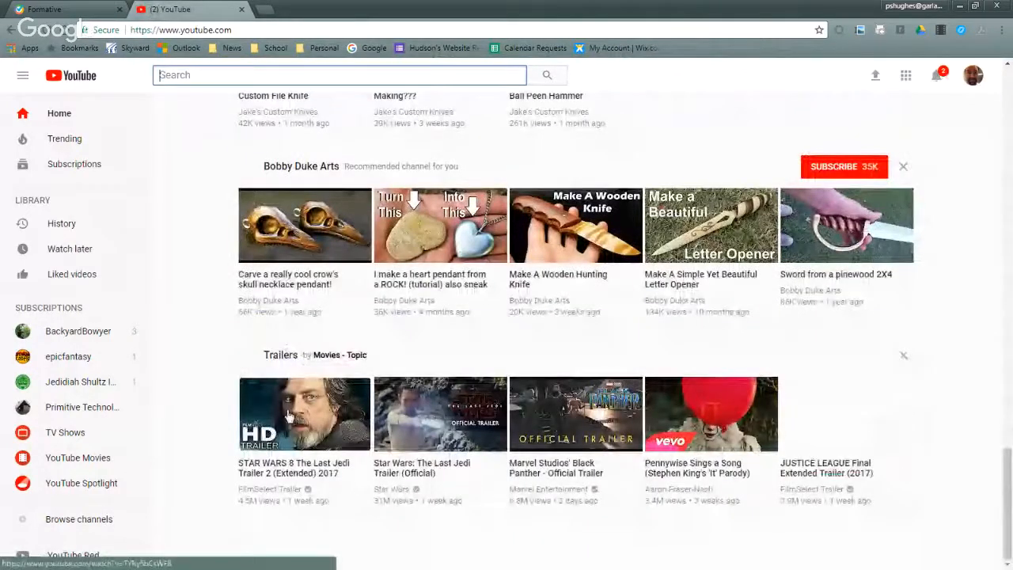
pyautogui.click(289, 416)
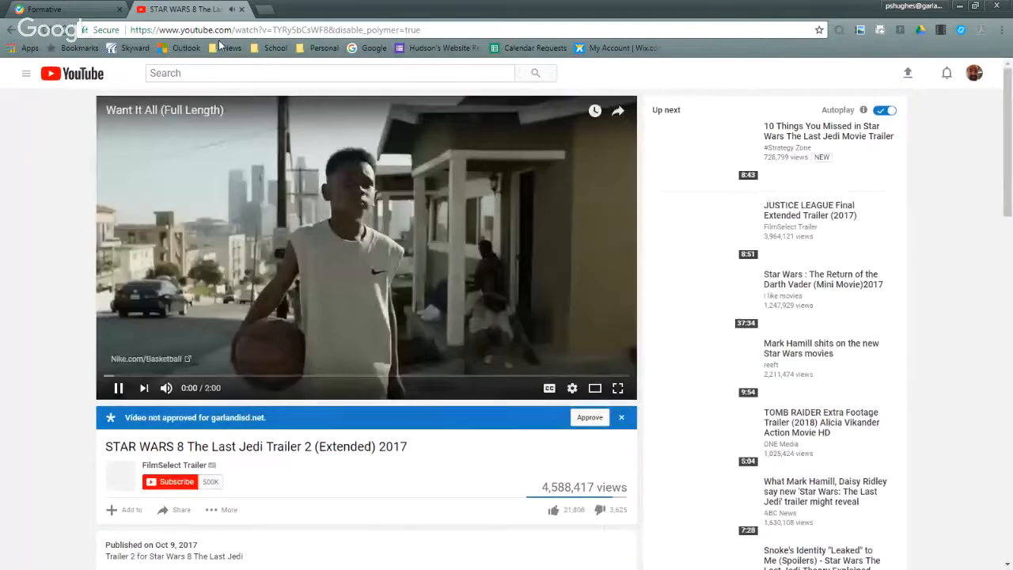
pyautogui.click(120, 388)
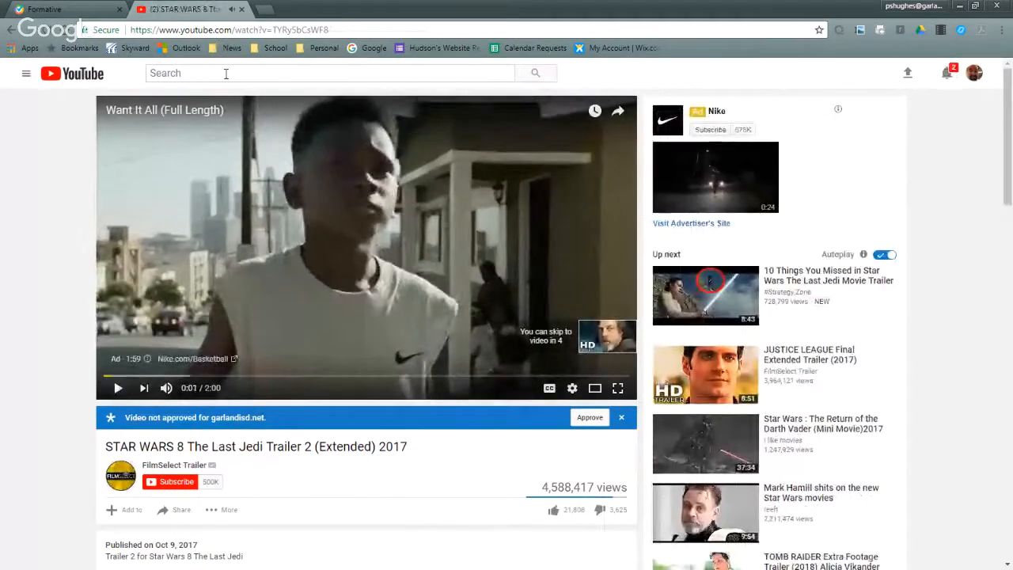
# - Copy the web address of the Star Wars trailer page
pyautogui.click(335, 29)
pyautogui.rightClick(306, 29)
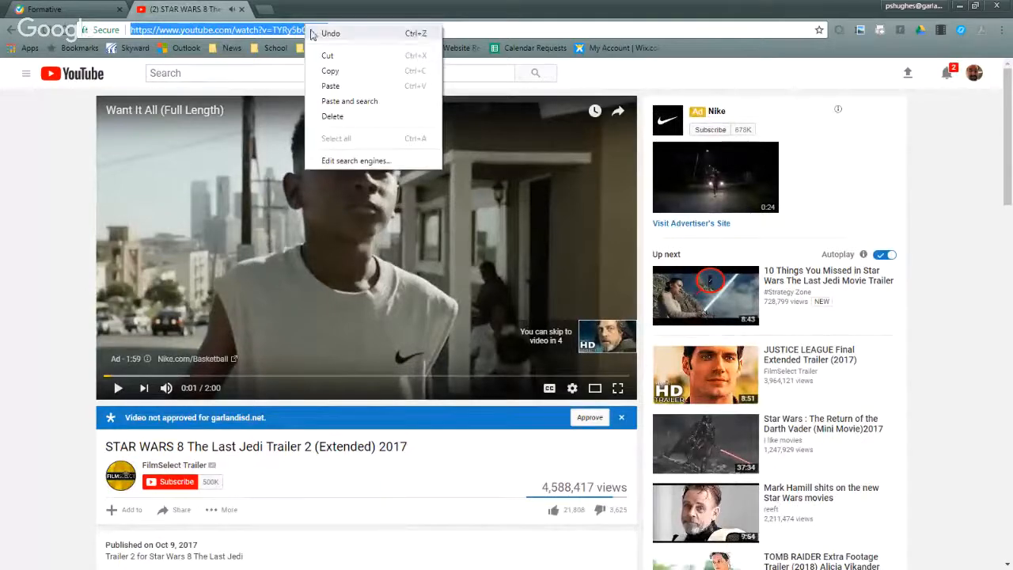
pyautogui.click(330, 73)
# - Switch back to the Formative page and add a video item below question 2 using the copied Star Wars trailer address
pyautogui.click(56, 8)
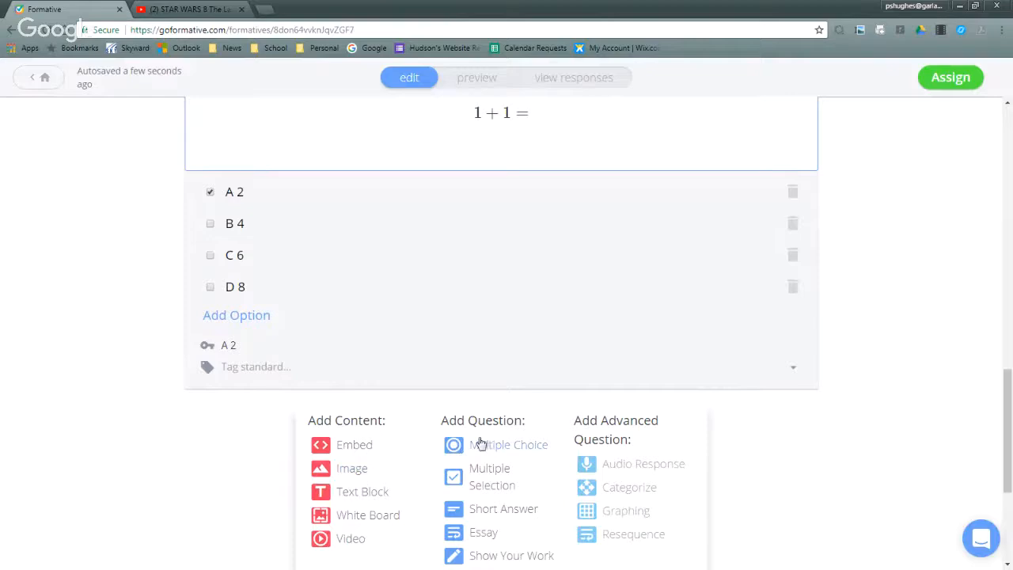
pyautogui.scroll(-1, 475, 443)
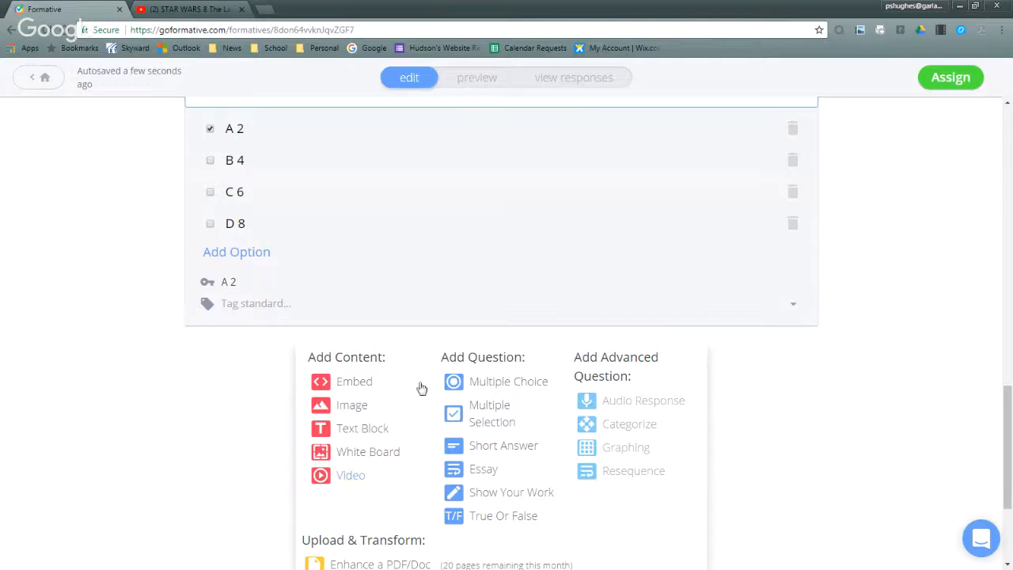
pyautogui.click(354, 477)
pyautogui.click(341, 427)
pyautogui.rightClick(341, 427)
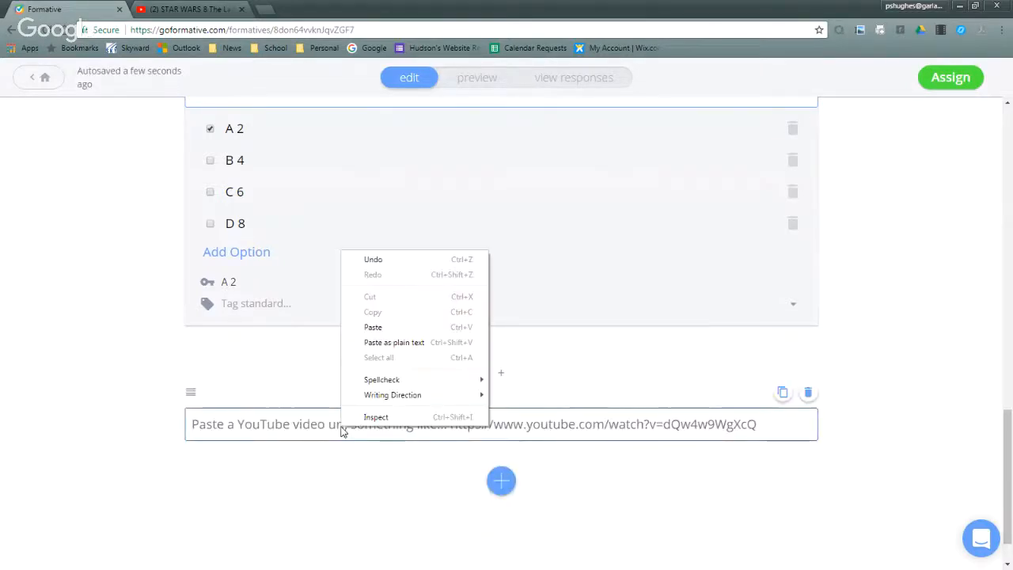
pyautogui.click(364, 331)
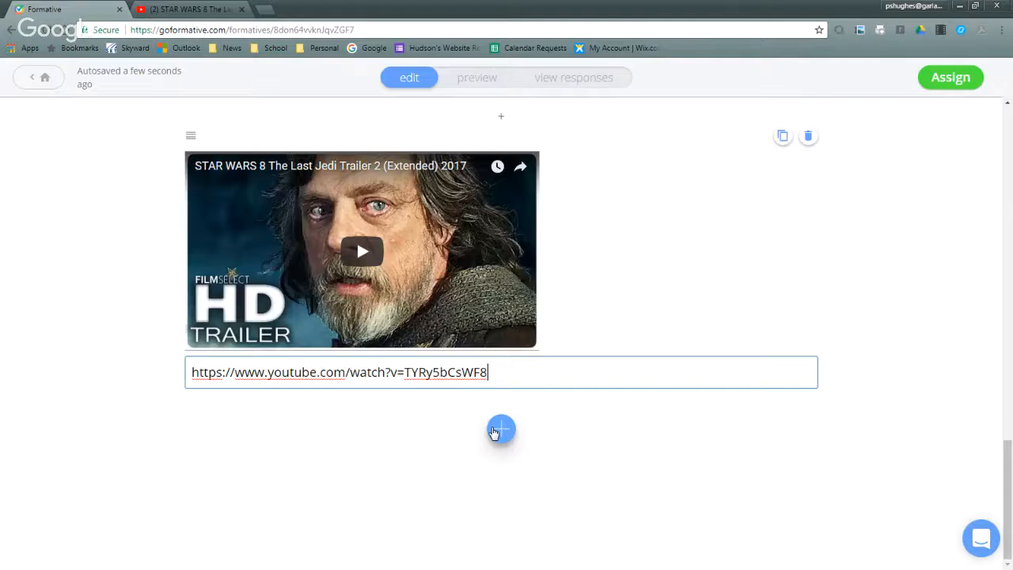
pyautogui.click(616, 267)
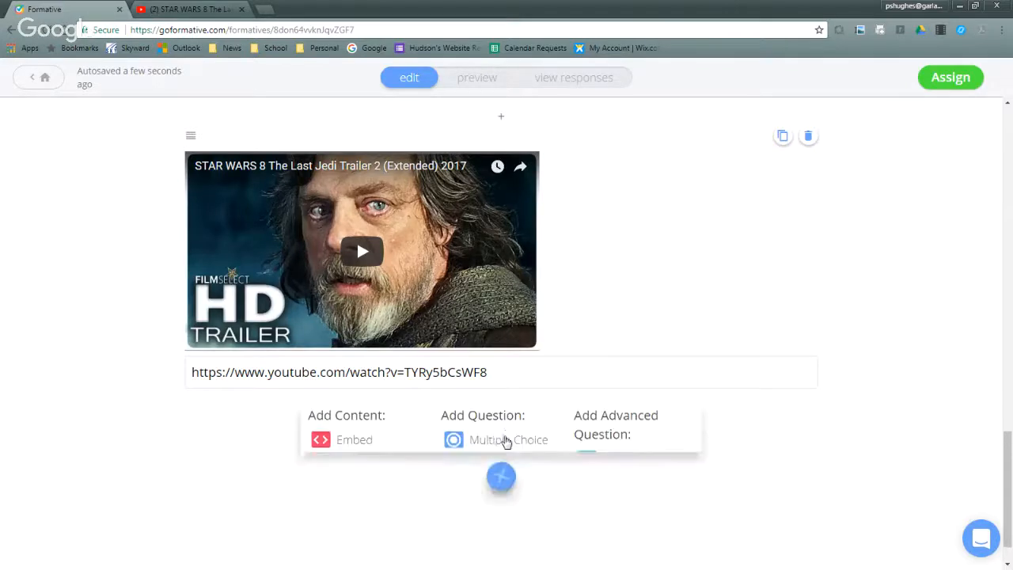
# - Add a Short Answer question below the video with the text "Who is the Last Jedi?"
pyautogui.click(501, 431)
pyautogui.scroll(-1, 503, 440)
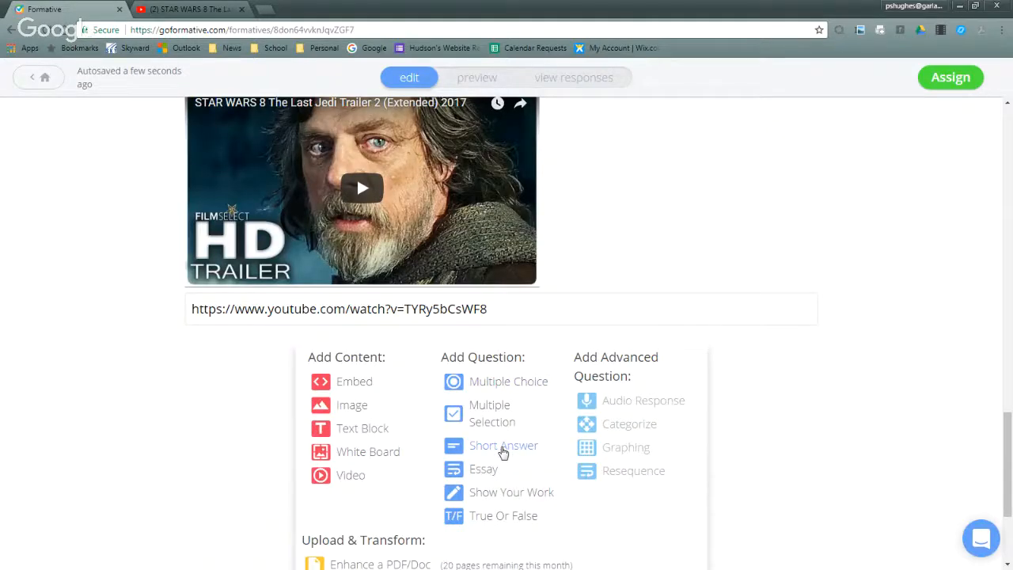
pyautogui.click(503, 448)
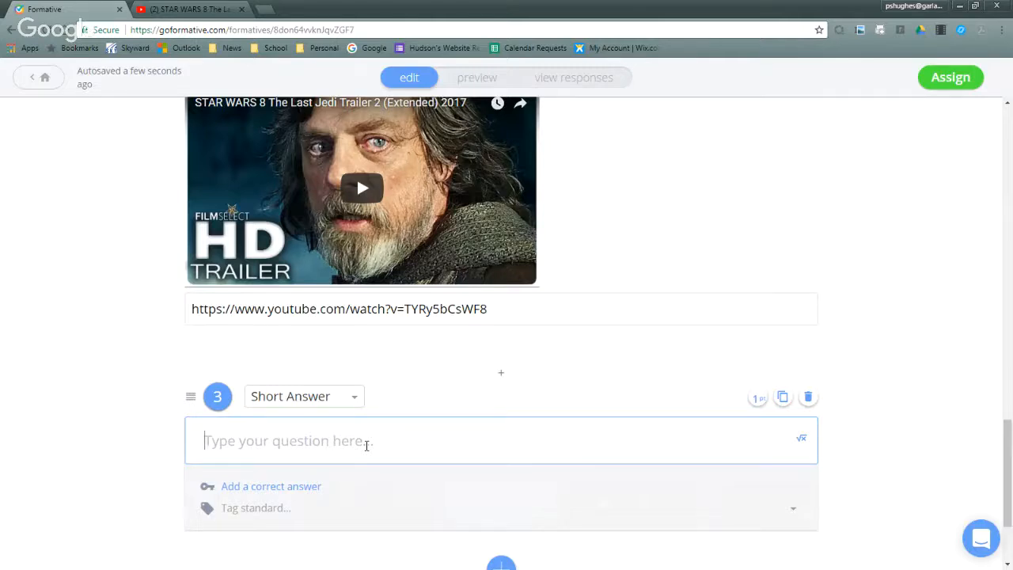
pyautogui.write('Who is ')
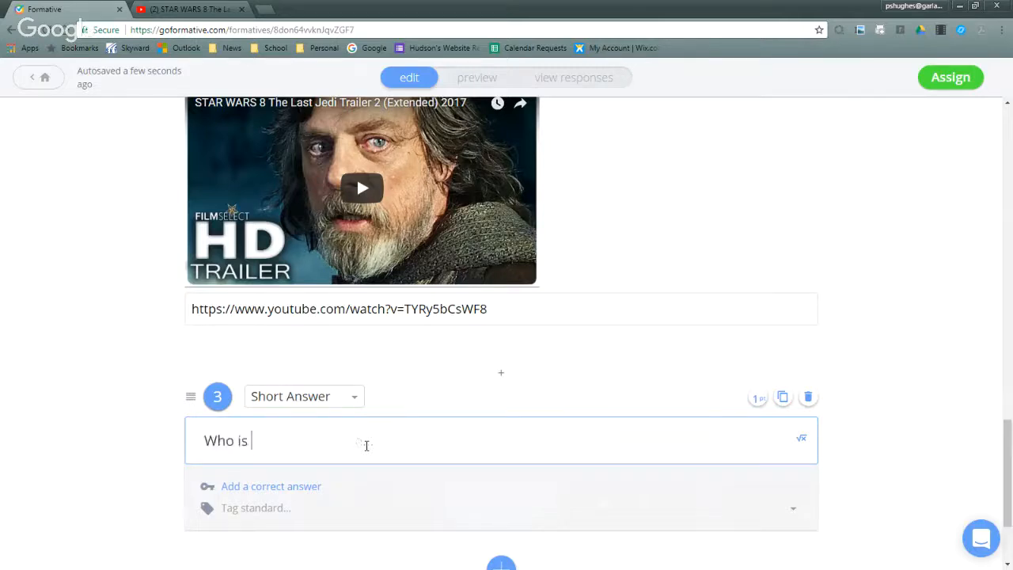
pyautogui.write('the Last Jedi?')
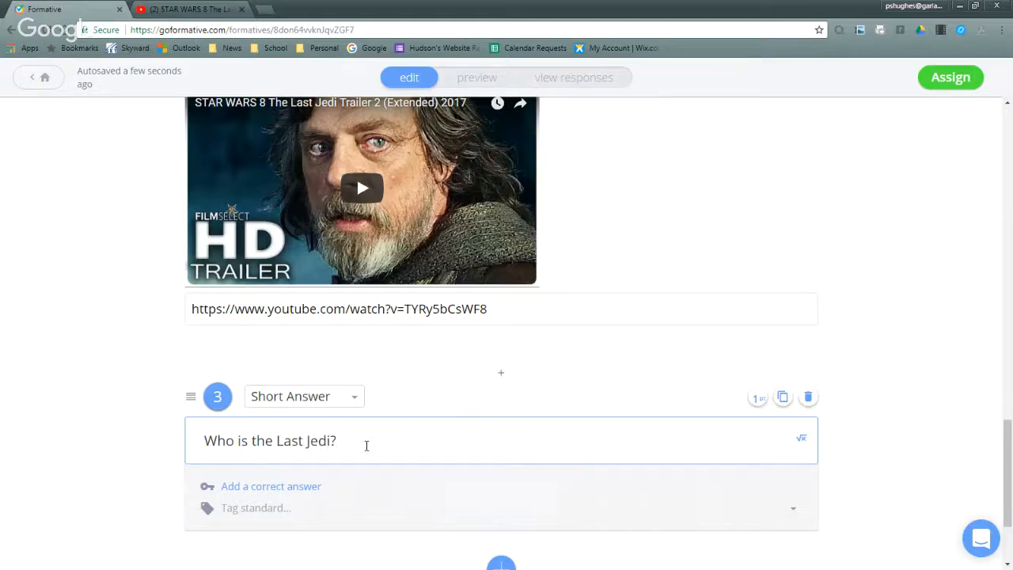
# - Add "Finn" as the correct answer to question 3
pyautogui.scroll(-2, 356, 442)
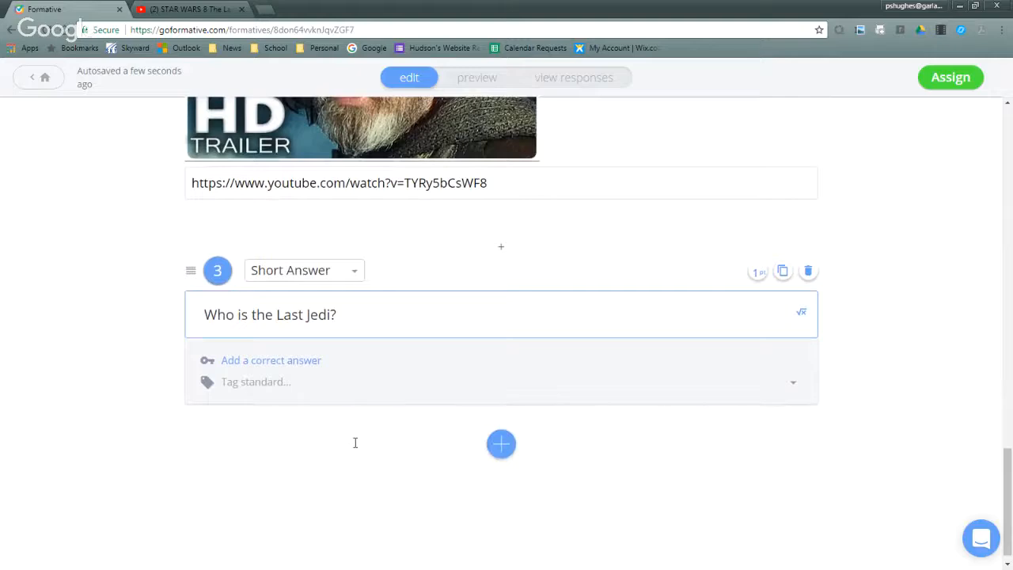
pyautogui.click(267, 361)
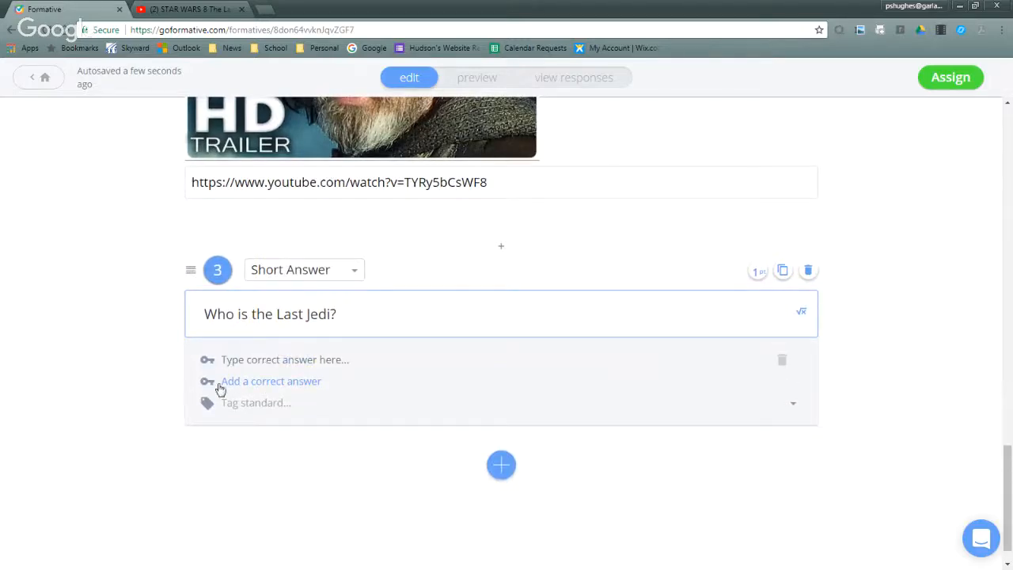
pyautogui.click(780, 362)
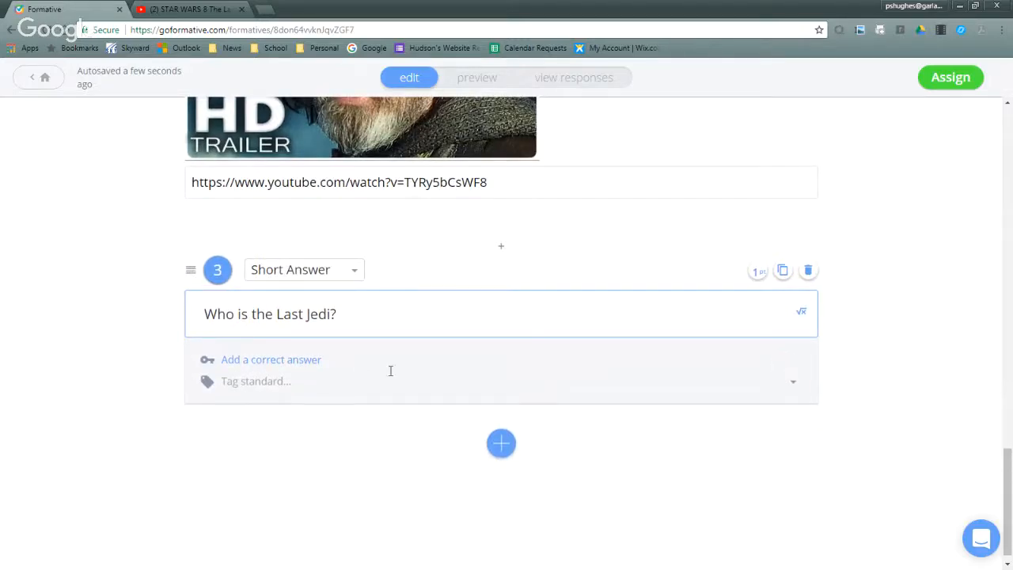
pyautogui.click(249, 366)
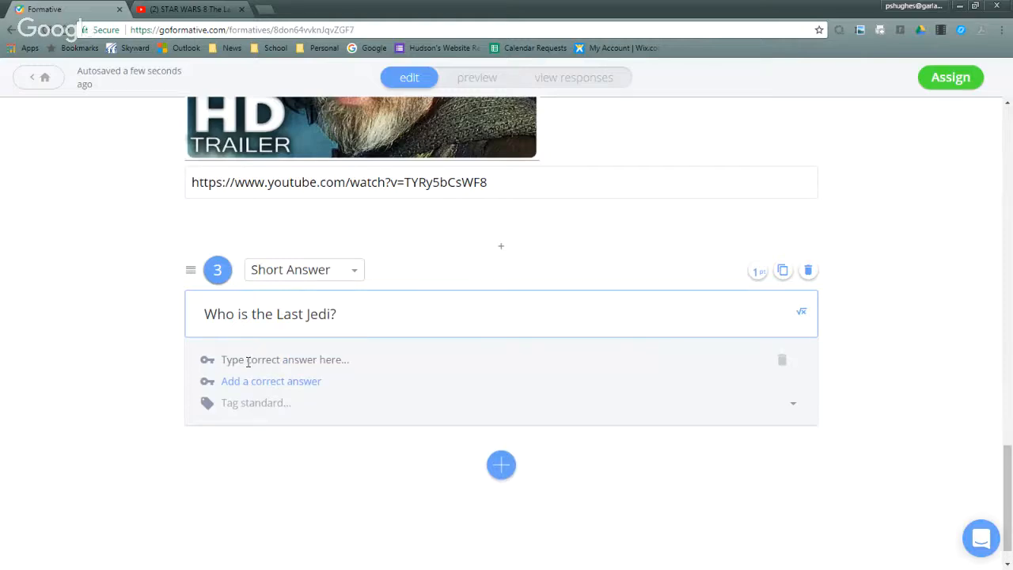
pyautogui.write('Rey')
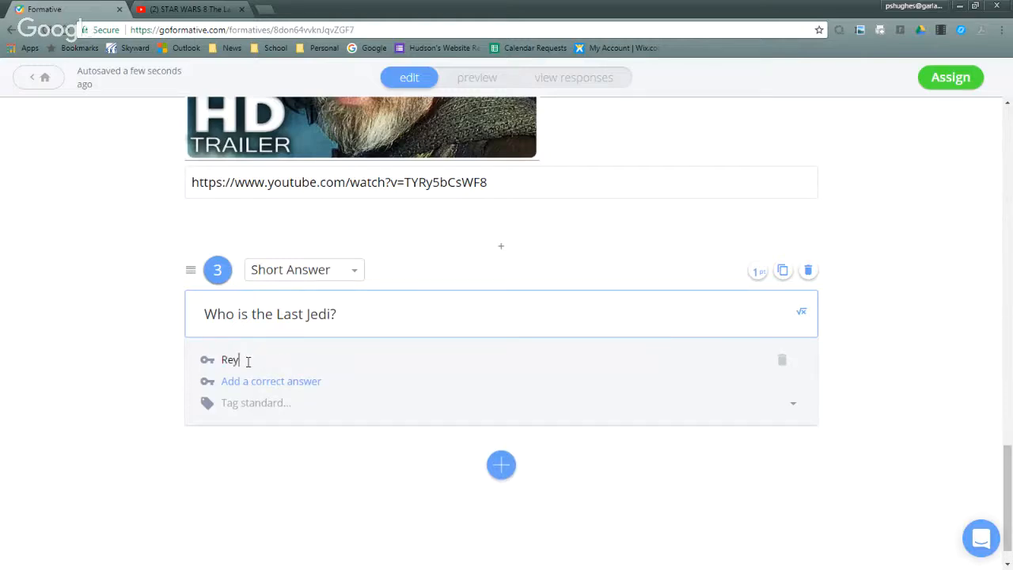
pyautogui.press('BackSpace')
pyautogui.press('BackSpace')
pyautogui.write('Finn')
# - Add a Show Your Work question below question 3 with the text "How would you show 5+3 =8?"
pyautogui.click(490, 465)
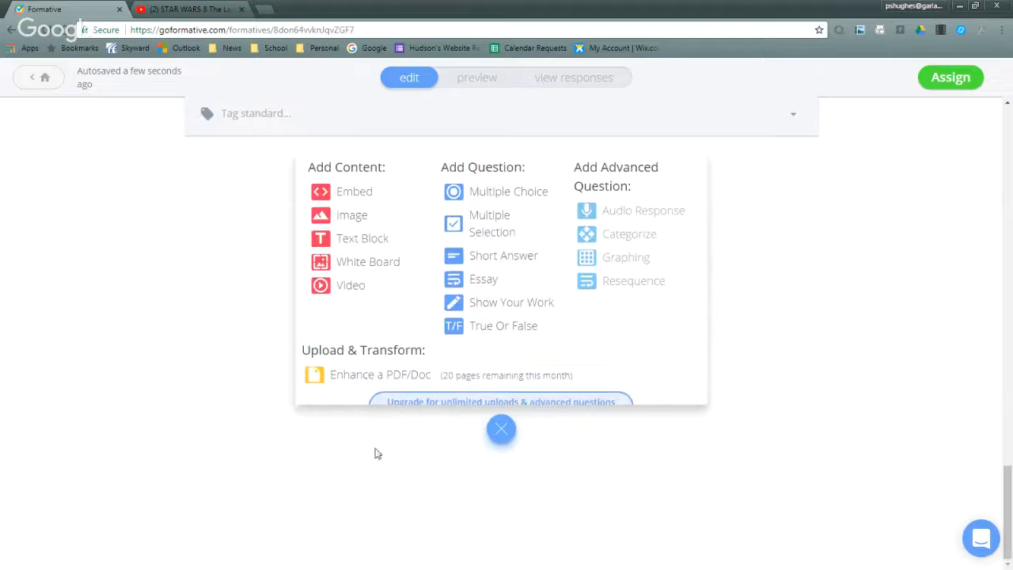
pyautogui.click(520, 305)
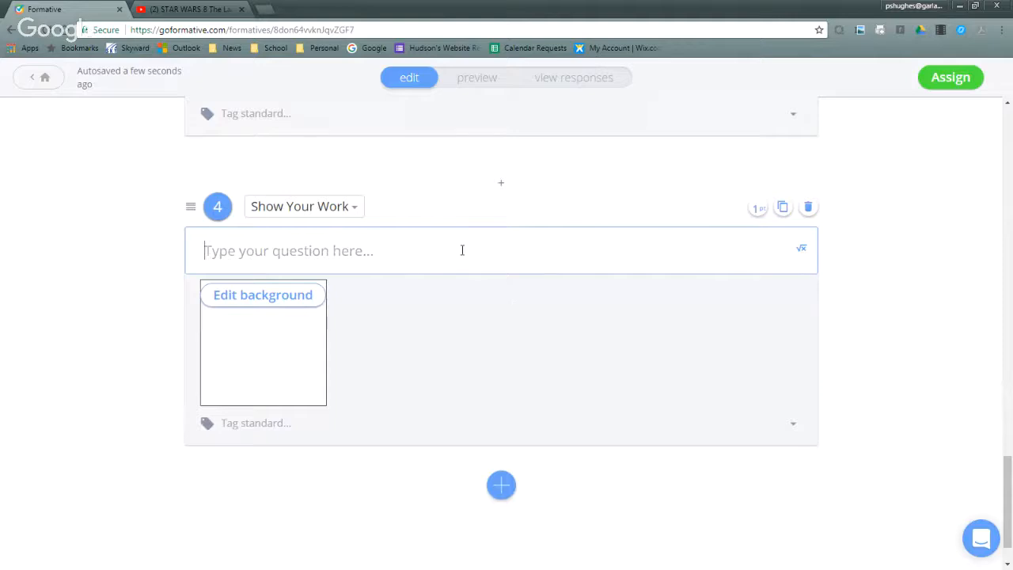
pyautogui.write('How would you show')
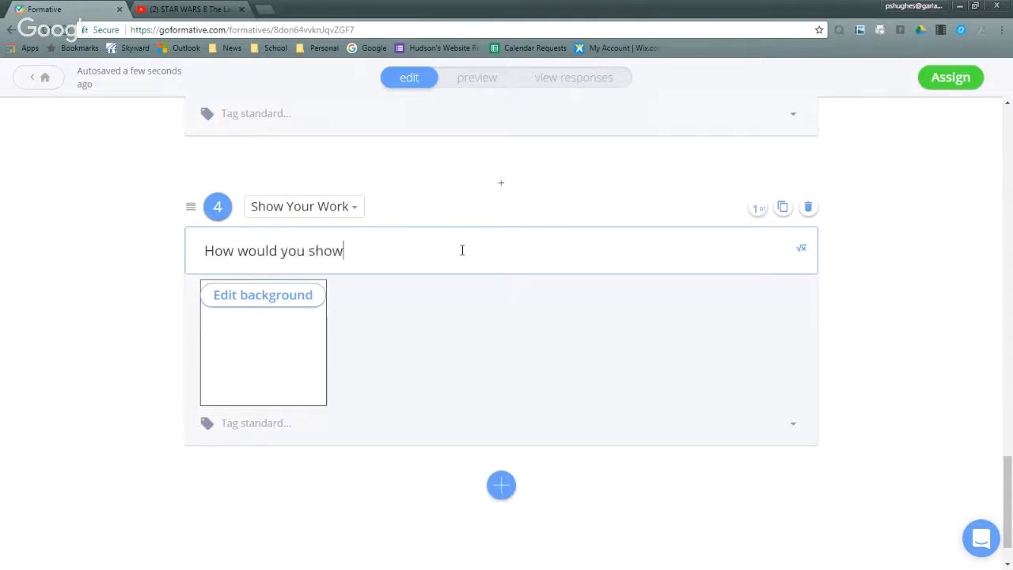
pyautogui.write(' 5+3 =8?')
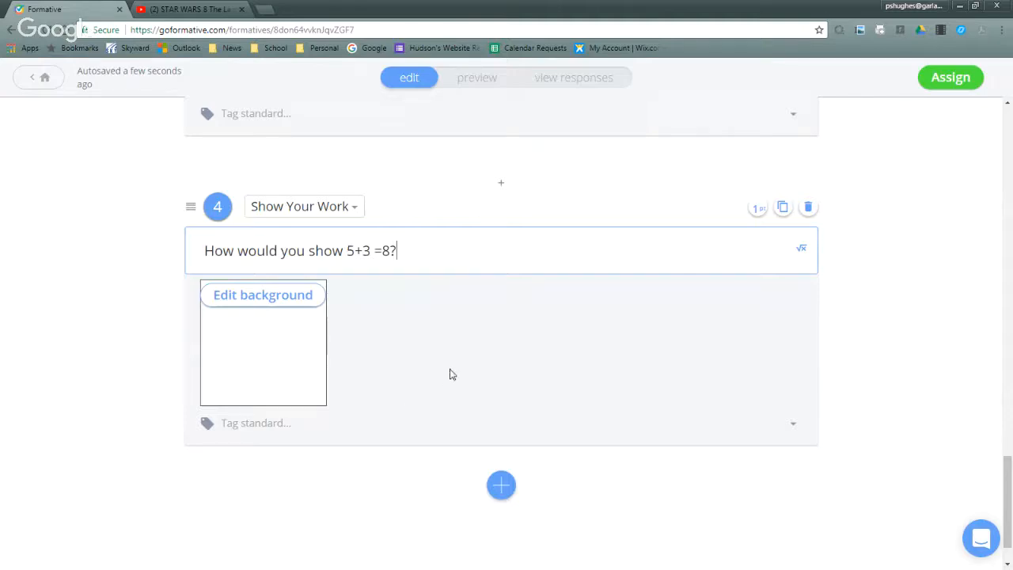
# - Assign Formative 1 to the Computer Explorations 3rd Period class, leaving the optional settings at their defaults
pyautogui.scroll(5, 412, 395)
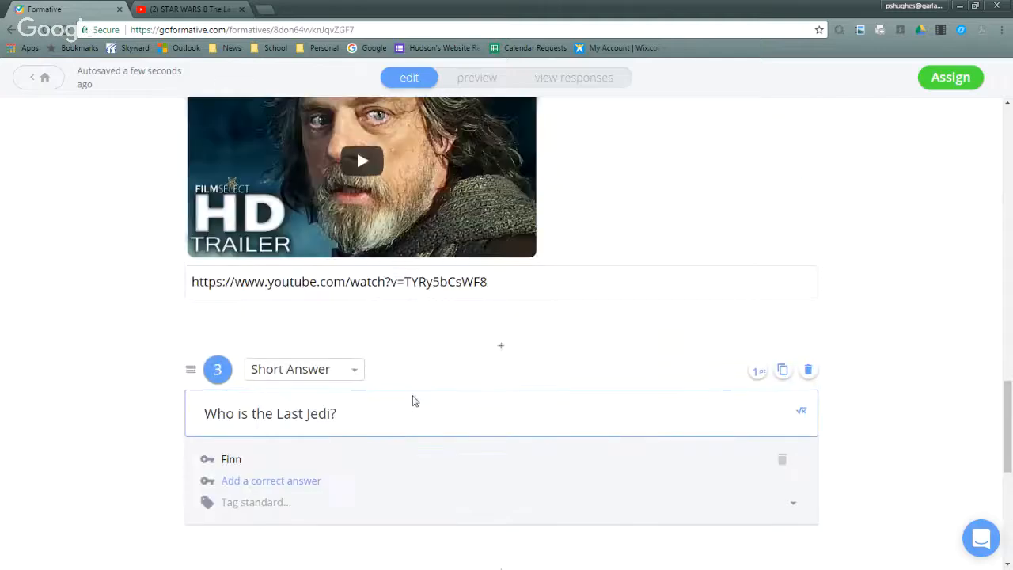
pyautogui.scroll(12, 413, 401)
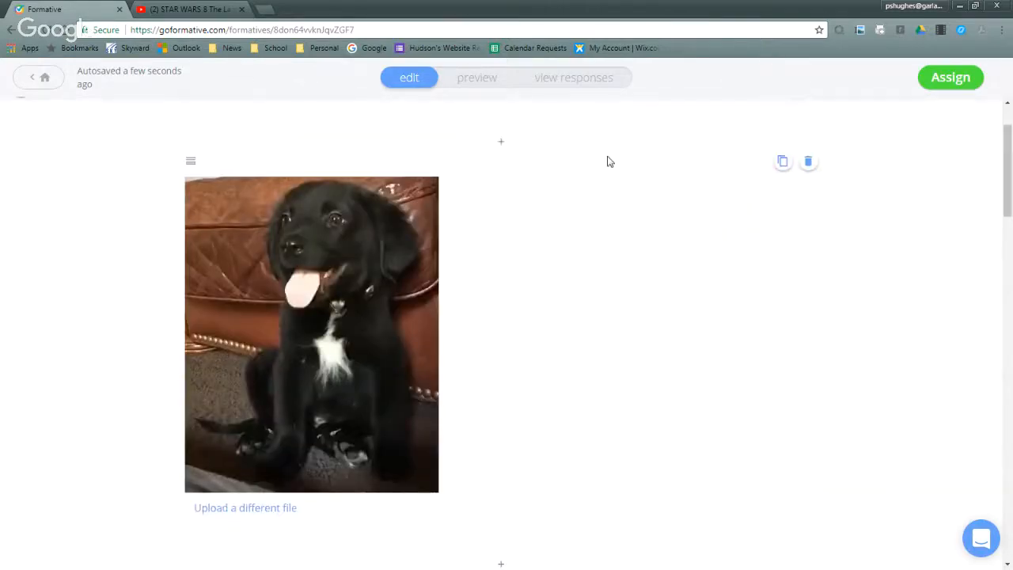
pyautogui.scroll(1, 607, 161)
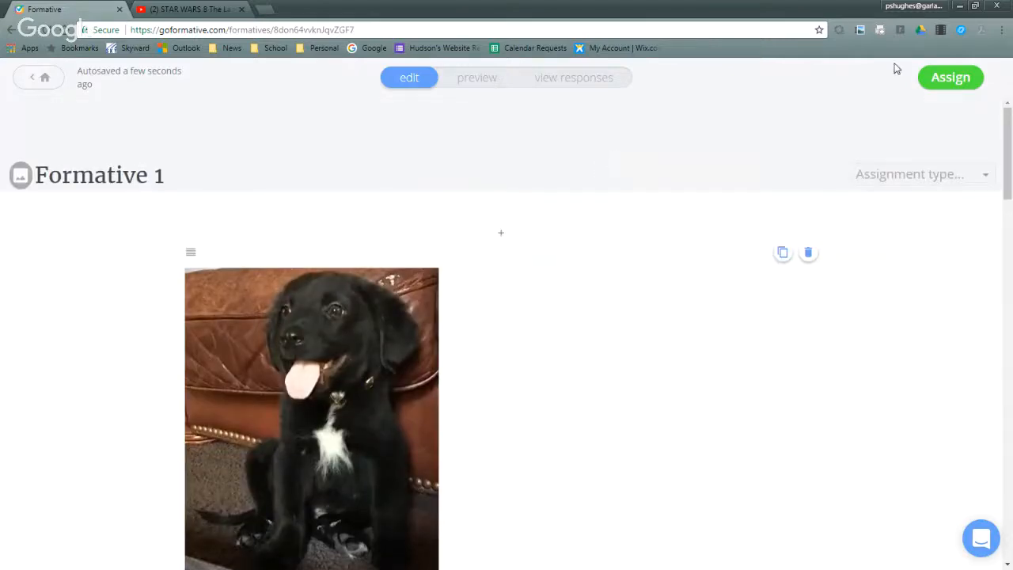
pyautogui.click(965, 84)
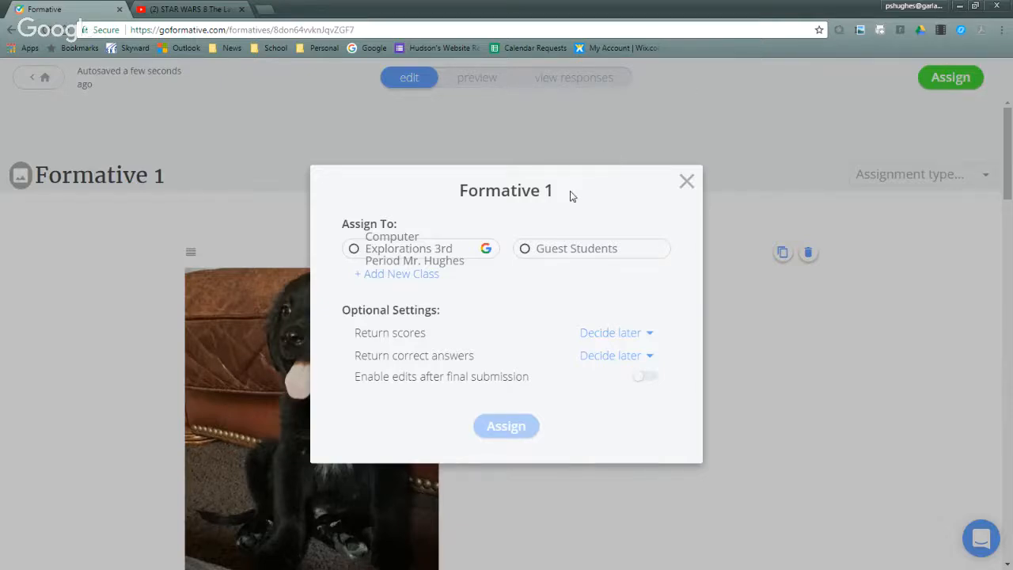
pyautogui.click(355, 251)
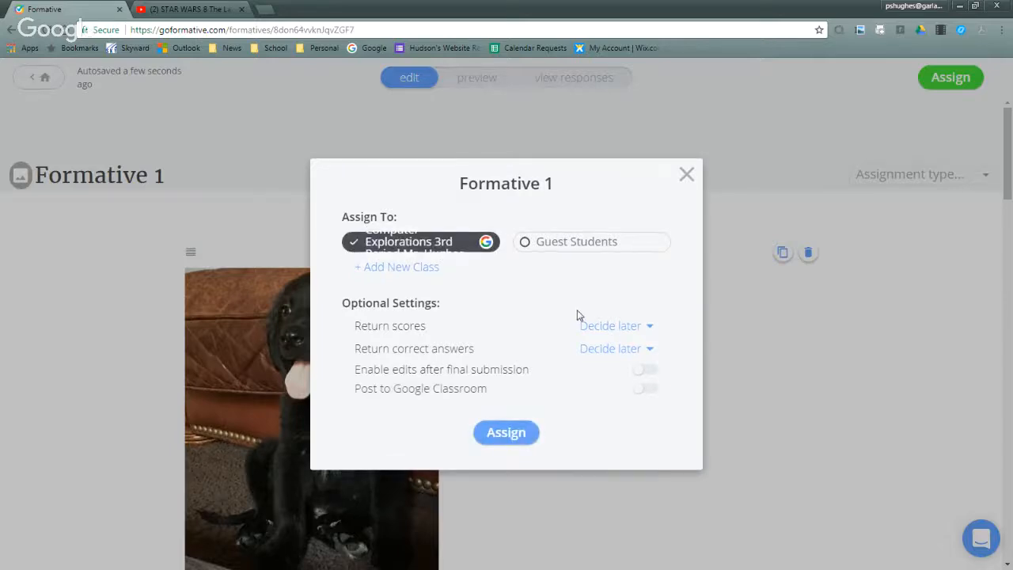
pyautogui.click(516, 429)
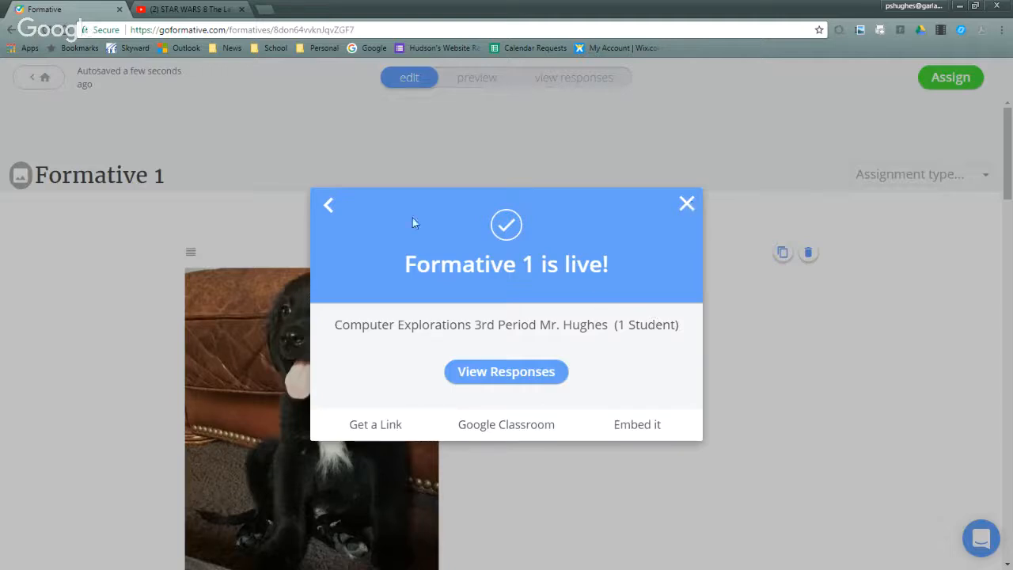
# - Go back to the assignment settings, also assign Formative 1 to Guest Students, and close the dialog
pyautogui.click(330, 207)
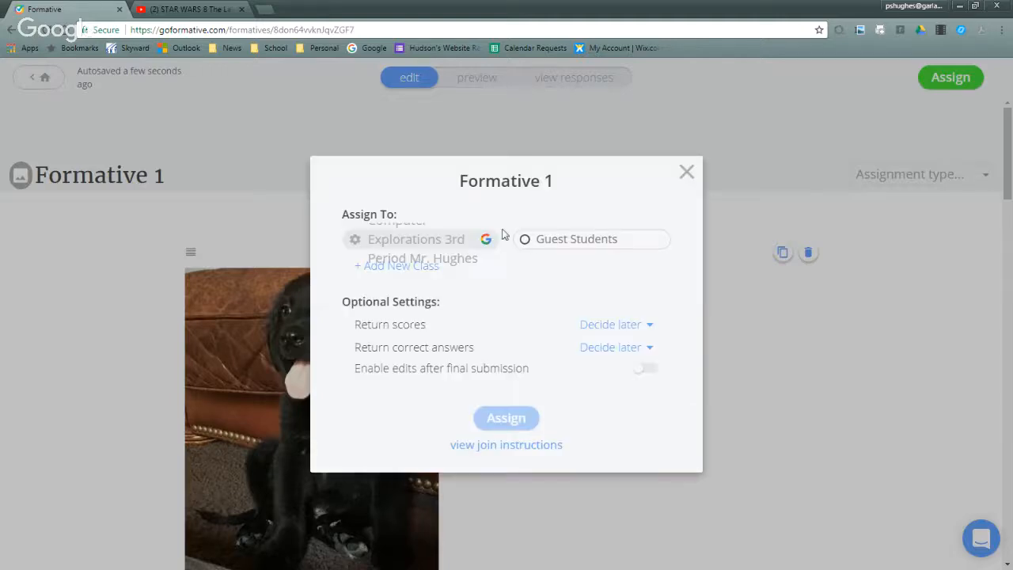
pyautogui.click(527, 242)
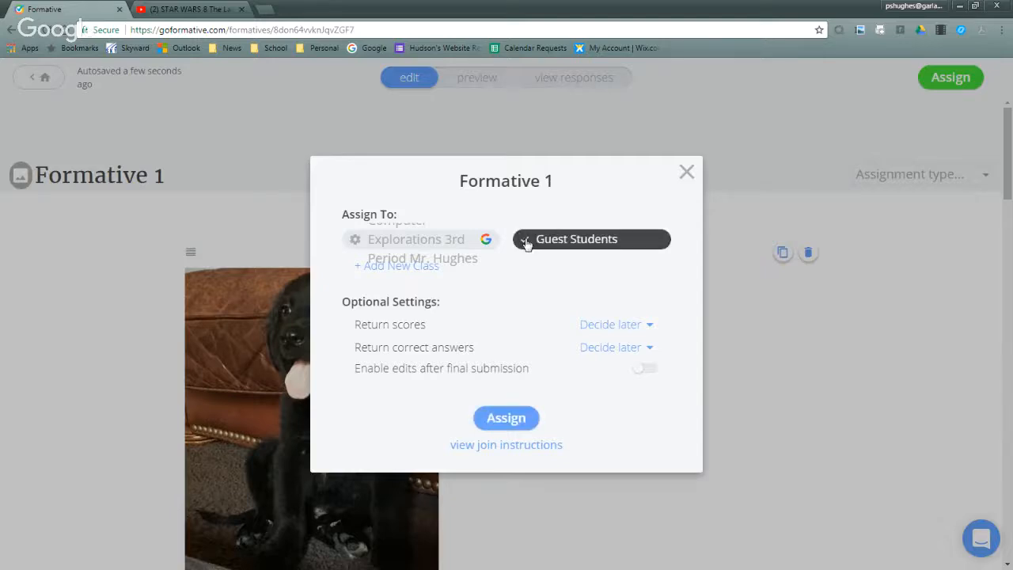
pyautogui.click(516, 418)
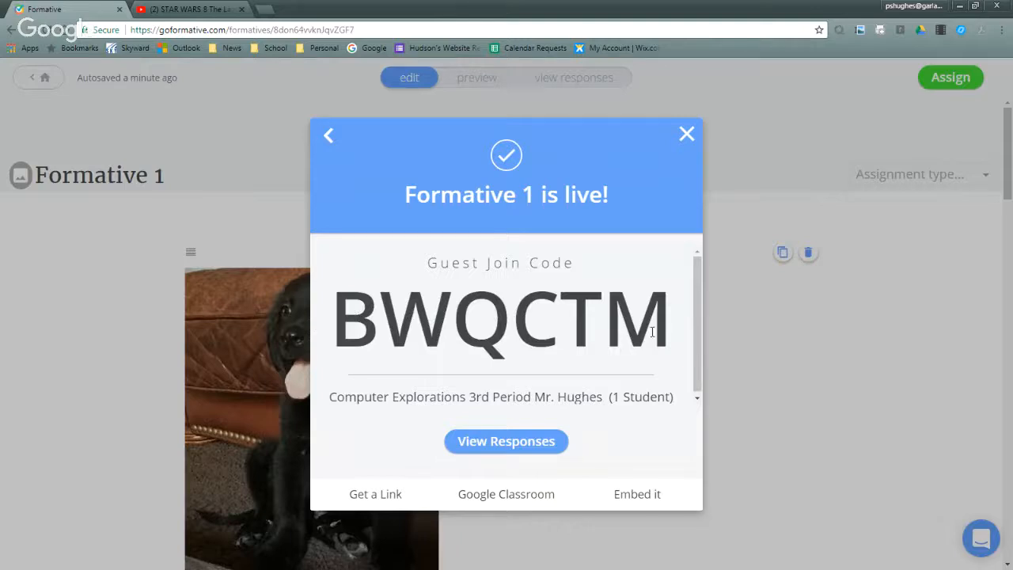
pyautogui.click(687, 135)
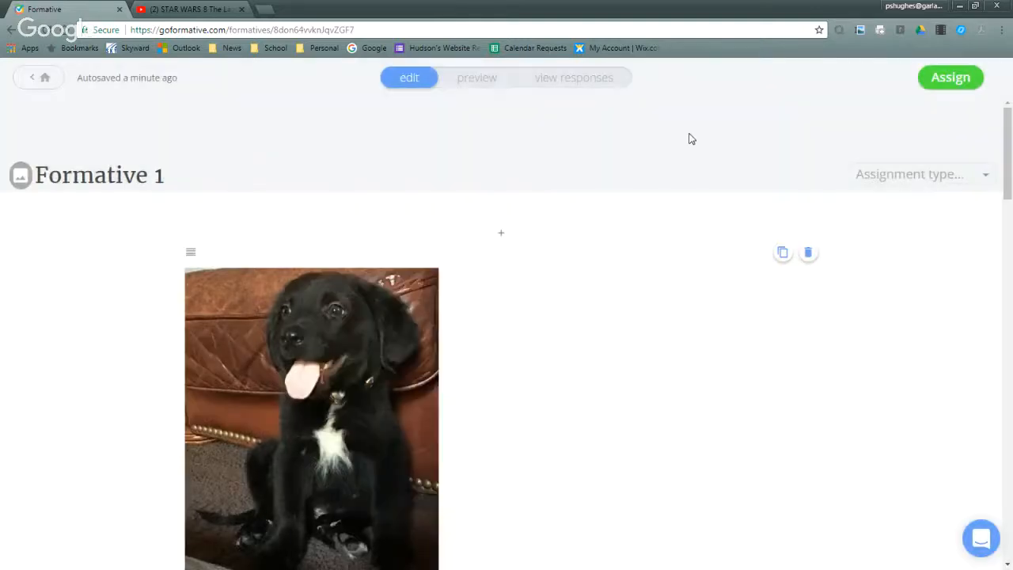
# - Preview the formative as a student, answering question 1 with B Ferret and question 2 with A 2
pyautogui.click(477, 77)
pyautogui.scroll(-2, 636, 291)
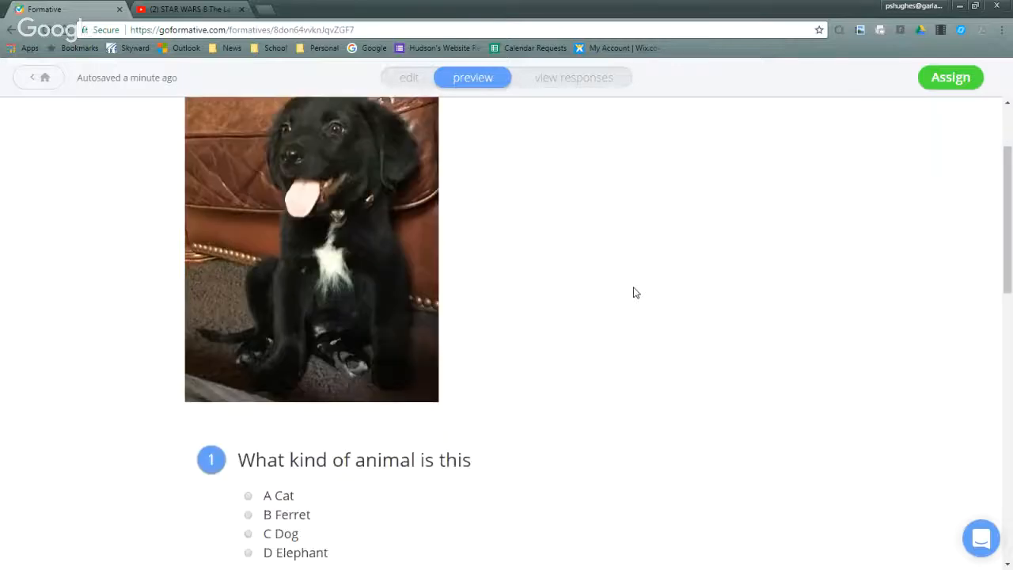
pyautogui.scroll(-1, 636, 291)
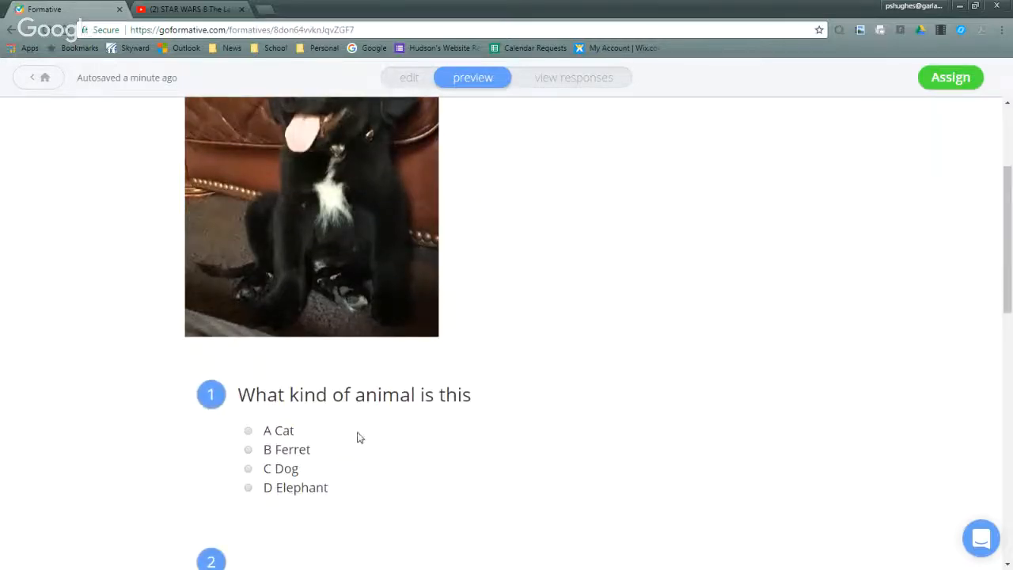
pyautogui.click(250, 451)
pyautogui.scroll(-3, 332, 436)
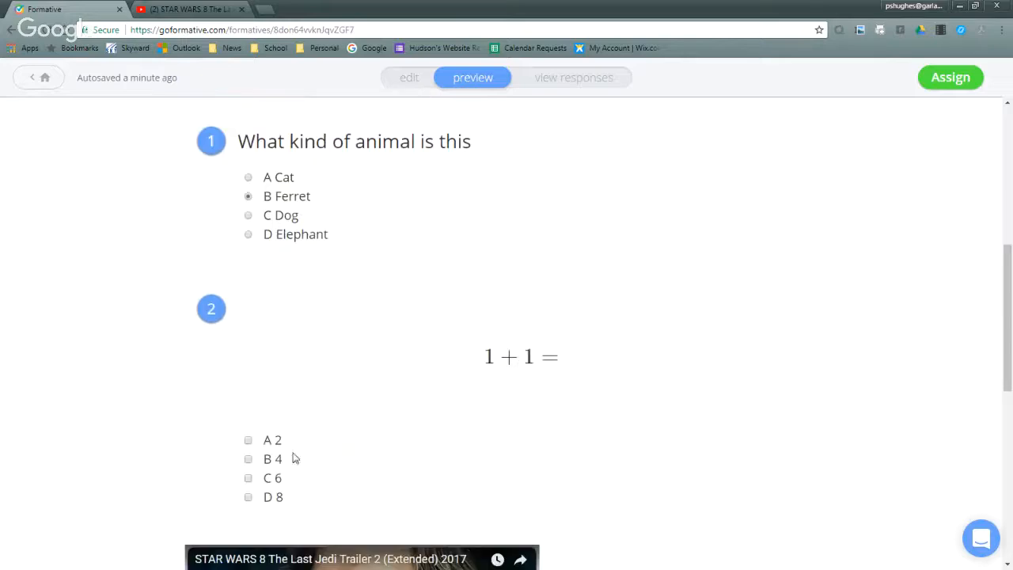
pyautogui.click(248, 440)
# - Play a few seconds of the embedded Star Wars trailer in the preview, pause it and dismiss the advertisement overlay
pyautogui.scroll(-5, 416, 408)
pyautogui.click(366, 267)
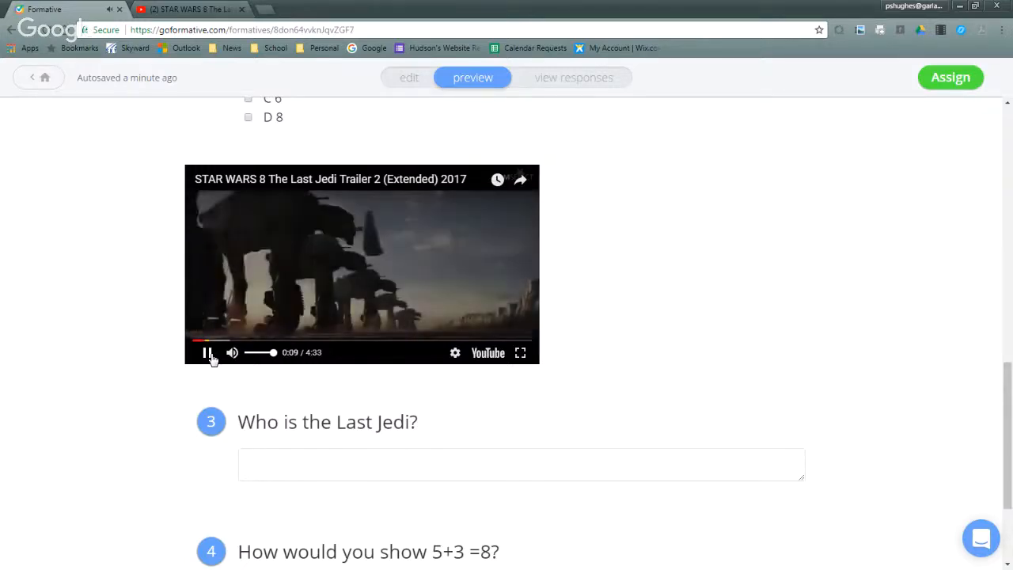
pyautogui.click(209, 353)
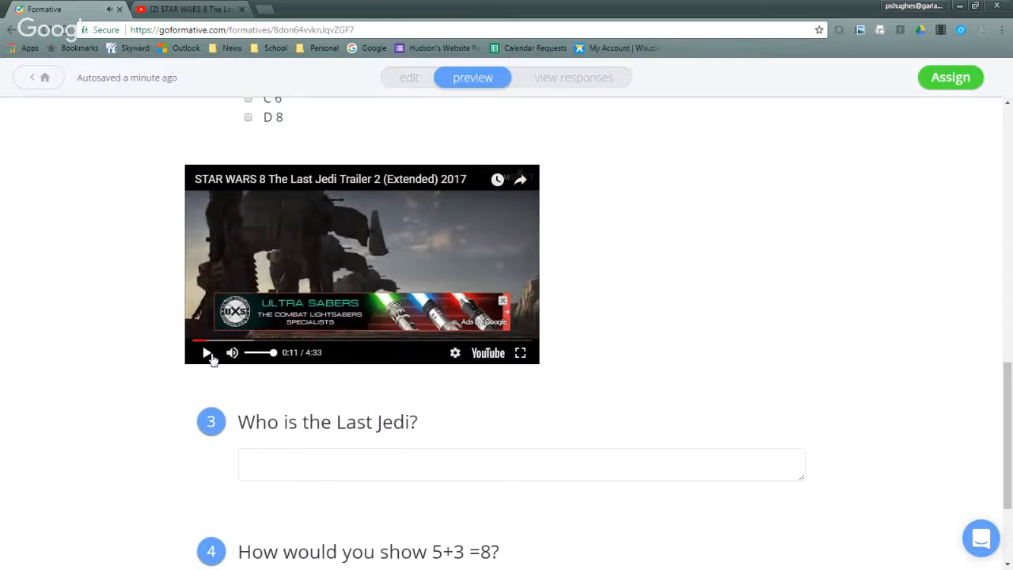
pyautogui.click(503, 302)
# - Answer question 3 in the preview with "Luke"
pyautogui.scroll(-2, 298, 405)
pyautogui.click(284, 337)
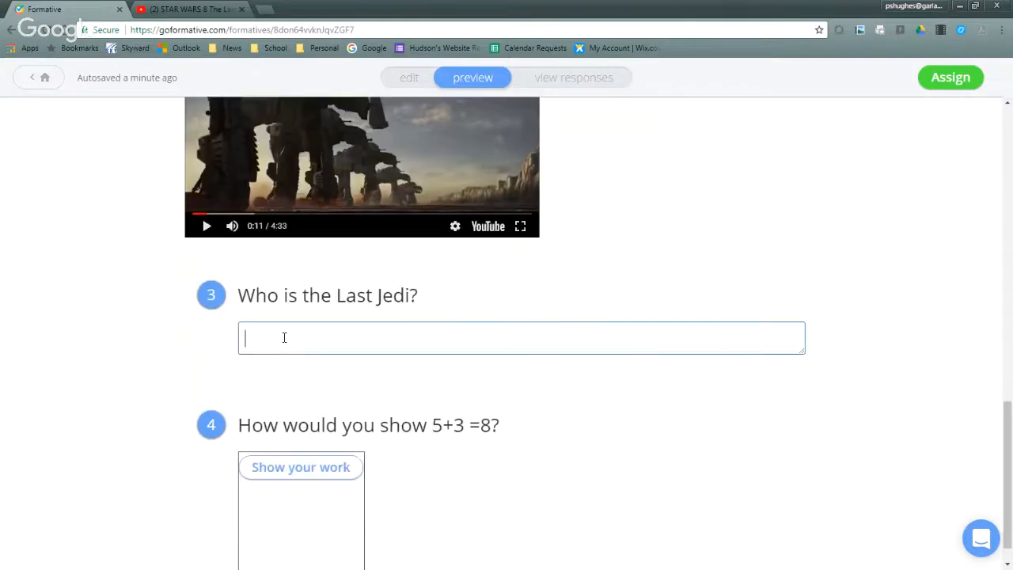
pyautogui.write('Rey')
pyautogui.press('BackSpace')
pyautogui.press('BackSpace')
pyautogui.write('Luke')
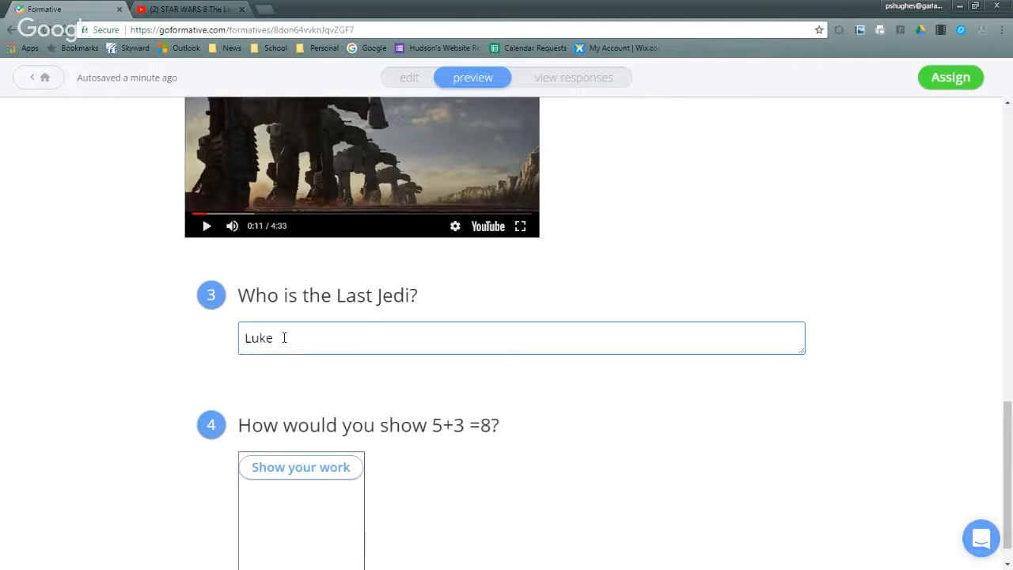
# - Open the drawing canvas for question 4 and scribble a looping freehand pencil line across its upper area
pyautogui.scroll(-1, 295, 332)
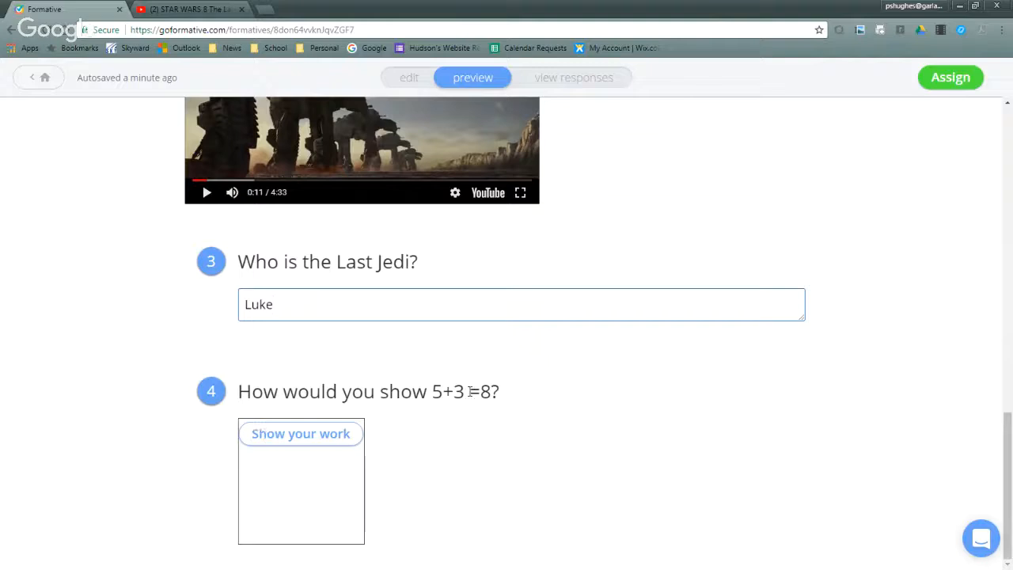
pyautogui.click(294, 440)
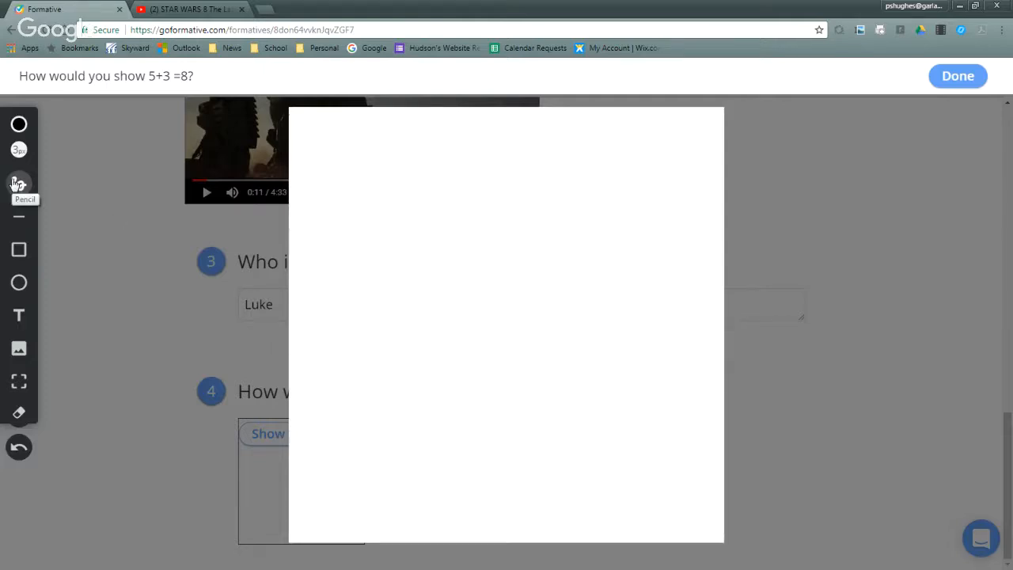
pyautogui.moveTo(367, 177)
pyautogui.mouseDown()
pyautogui.moveTo(350, 195)
pyautogui.moveTo(469, 183)
pyautogui.mouseUp()
# - Draw a tall rectangle in the canvas's lower left and divide it into five sections with four horizontal lines
pyautogui.click(19, 250)
pyautogui.moveTo(319, 354); pyautogui.dragTo(394, 532)
pyautogui.click(19, 216)
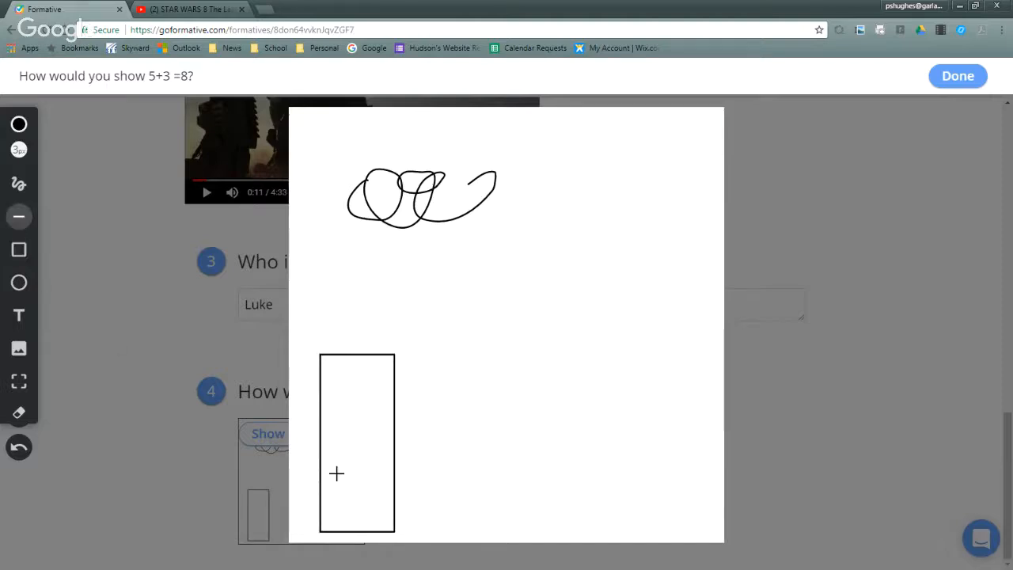
pyautogui.moveTo(393, 501); pyautogui.dragTo(314, 504)
pyautogui.moveTo(394, 461); pyautogui.dragTo(303, 459)
pyautogui.moveTo(398, 425); pyautogui.dragTo(311, 427)
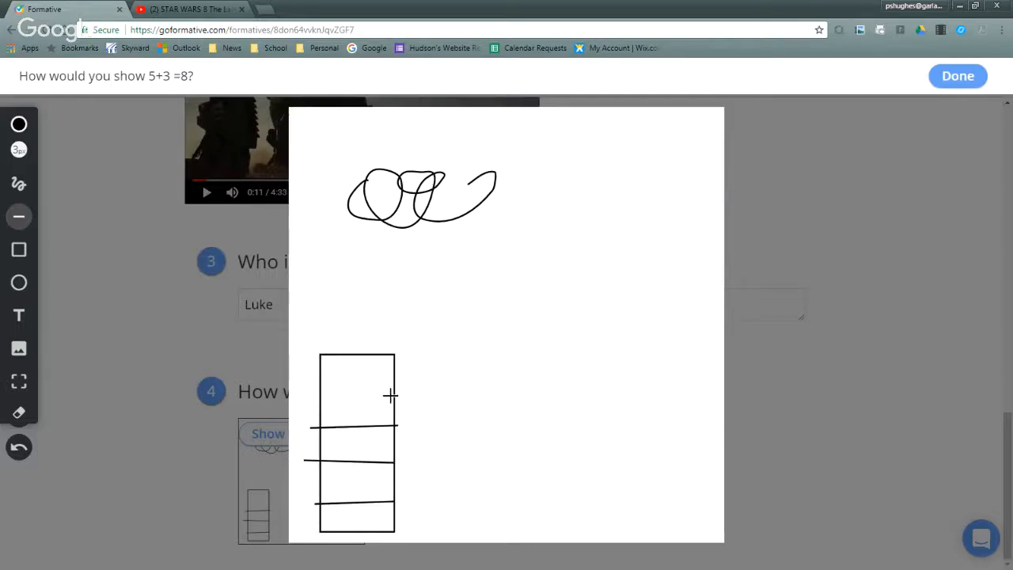
pyautogui.moveTo(393, 394); pyautogui.dragTo(309, 393)
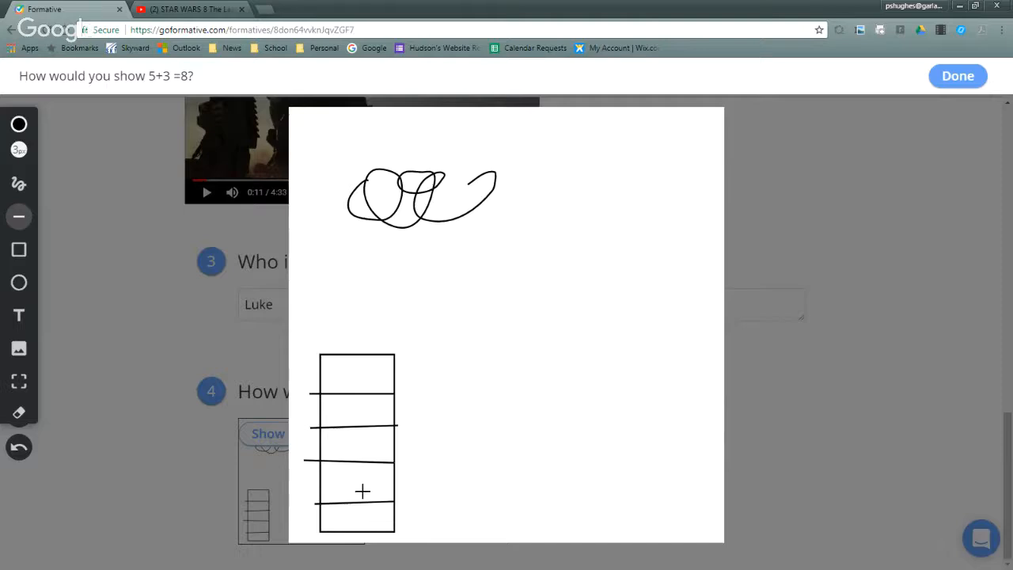
# - Draw a shorter rectangle beside the five-section one and divide it into three sections with two lines
pyautogui.click(19, 250)
pyautogui.moveTo(419, 415); pyautogui.dragTo(507, 533)
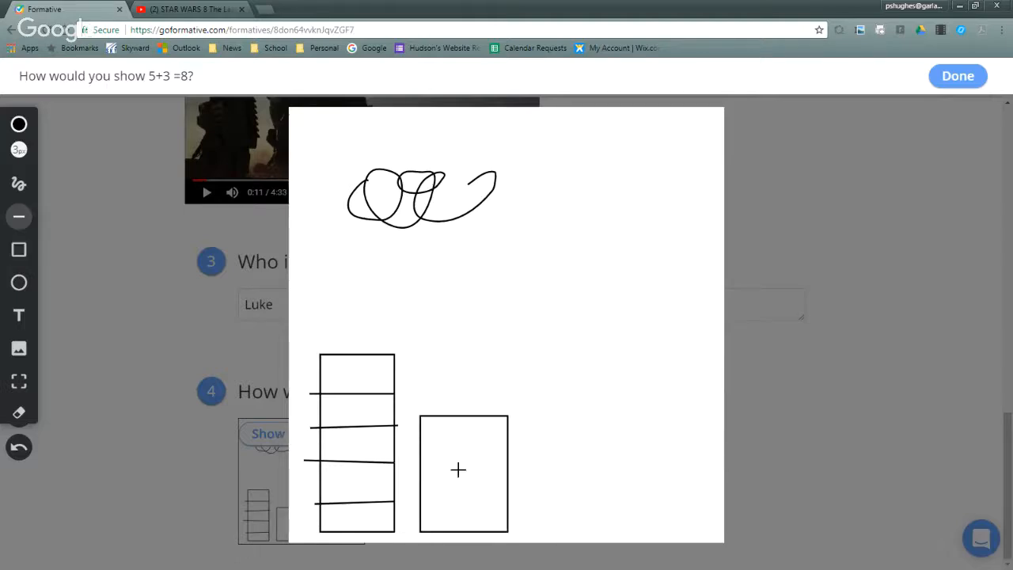
pyautogui.moveTo(419, 502); pyautogui.dragTo(527, 516)
pyautogui.moveTo(422, 455); pyautogui.dragTo(513, 455)
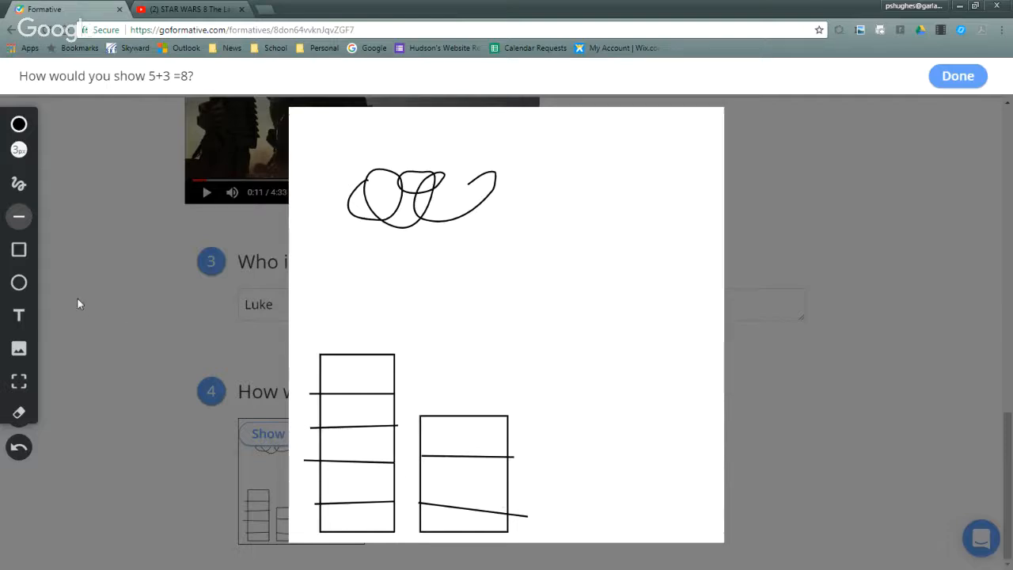
# - Add the text "5 + 3 =" above the two divided rectangles, spacing the numbers over their bars
pyautogui.click(20, 316)
pyautogui.click(333, 333)
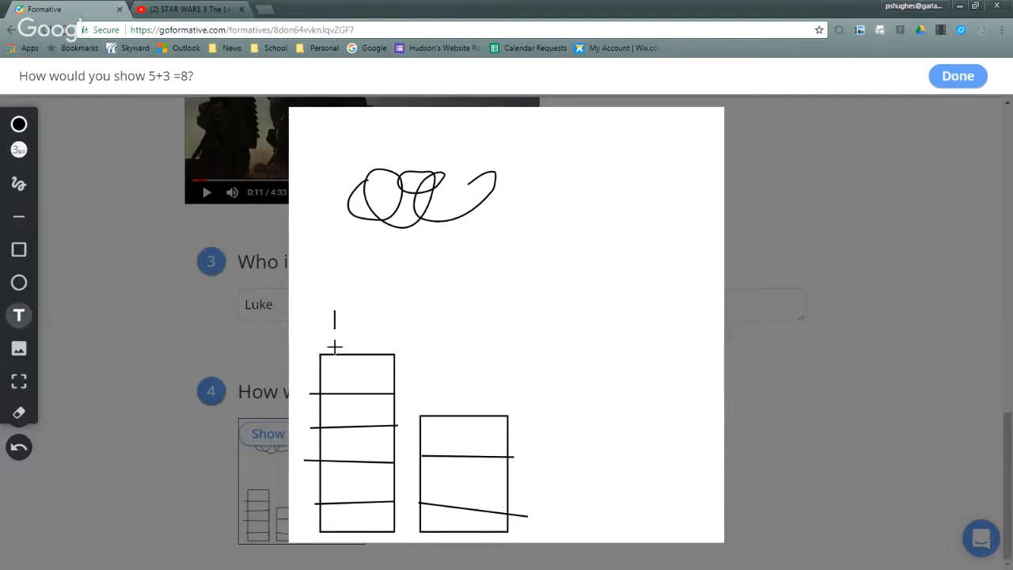
pyautogui.write('5        +    3')
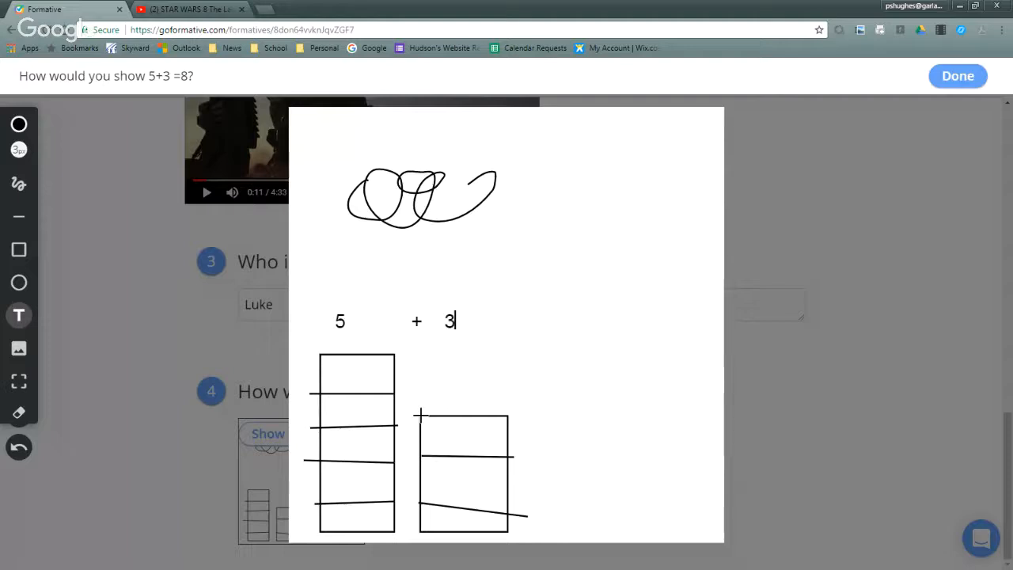
pyautogui.write('    =')
# - Draw a taller rectangle on the canvas's right side and divide it into eight sections with seven lines
pyautogui.click(19, 249)
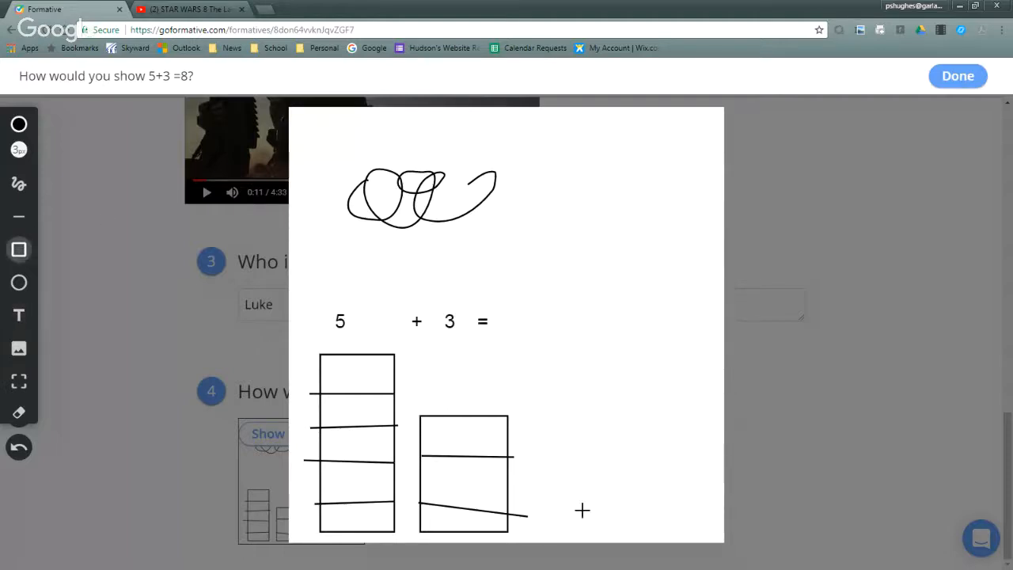
pyautogui.moveTo(586, 312)
pyautogui.mouseDown()
pyautogui.moveTo(615, 505)
pyautogui.moveTo(673, 540)
pyautogui.mouseUp()
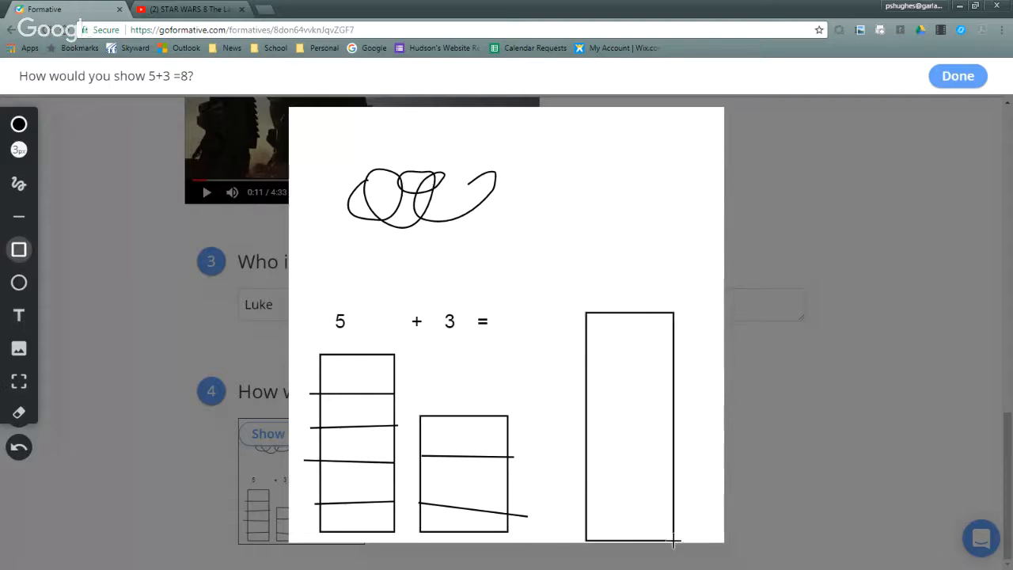
pyautogui.click(19, 216)
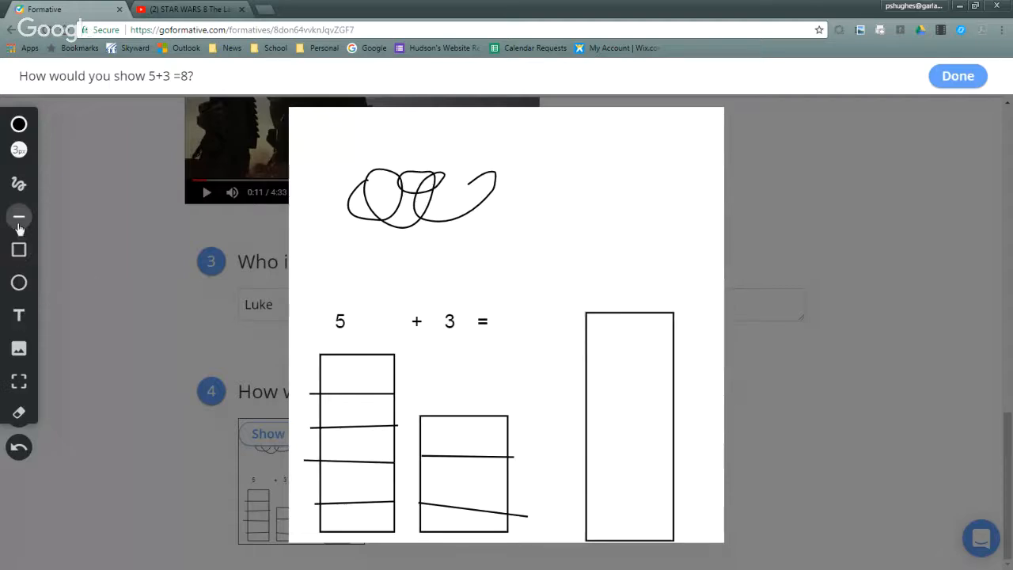
pyautogui.moveTo(532, 344); pyautogui.dragTo(676, 350)
pyautogui.moveTo(562, 377); pyautogui.dragTo(702, 388)
pyautogui.moveTo(565, 436); pyautogui.dragTo(764, 445)
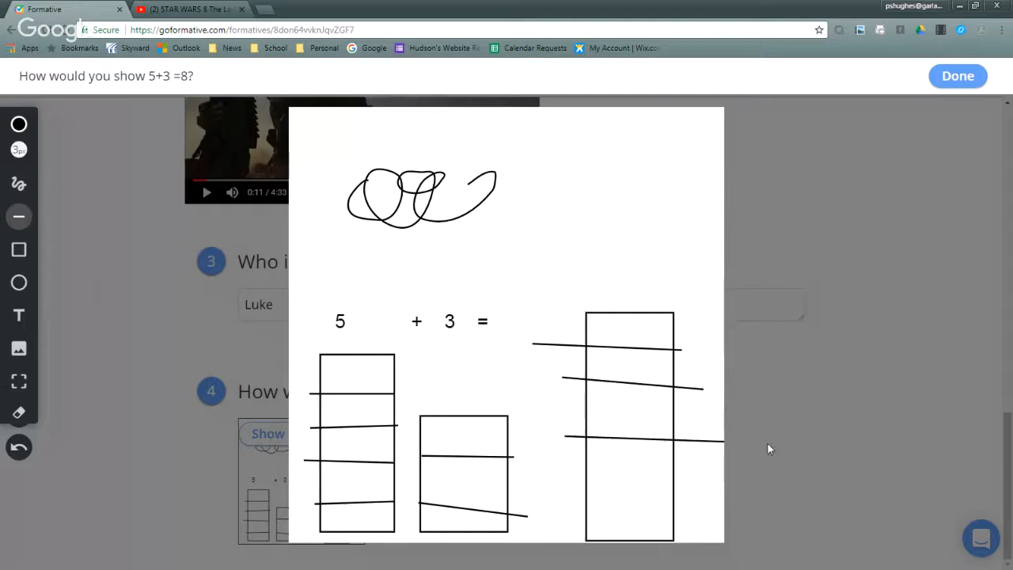
pyautogui.moveTo(558, 493)
pyautogui.mouseDown()
pyautogui.moveTo(660, 489)
pyautogui.moveTo(719, 509)
pyautogui.mouseUp()
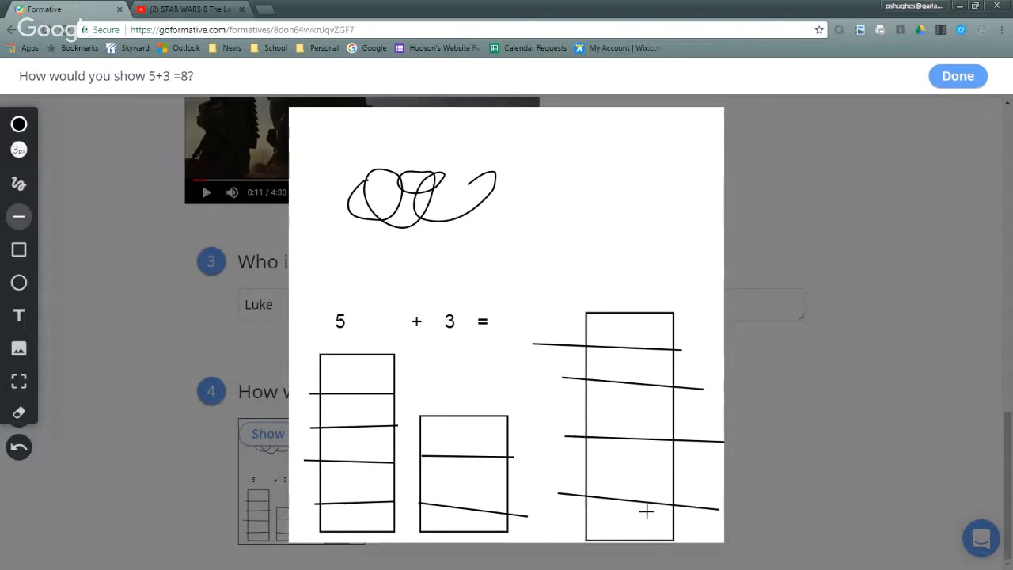
pyautogui.moveTo(557, 420); pyautogui.dragTo(694, 412)
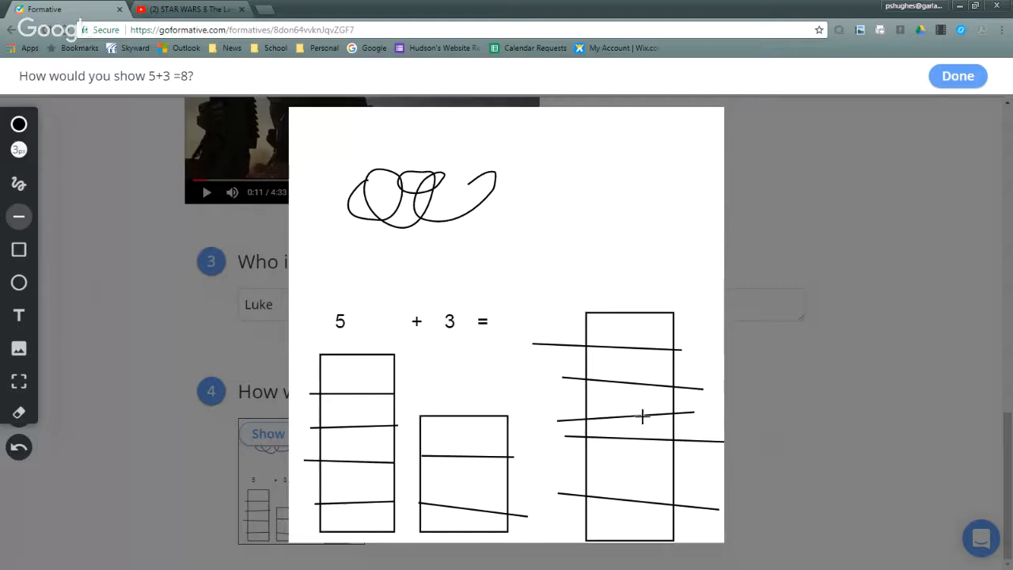
pyautogui.moveTo(577, 322); pyautogui.dragTo(705, 332)
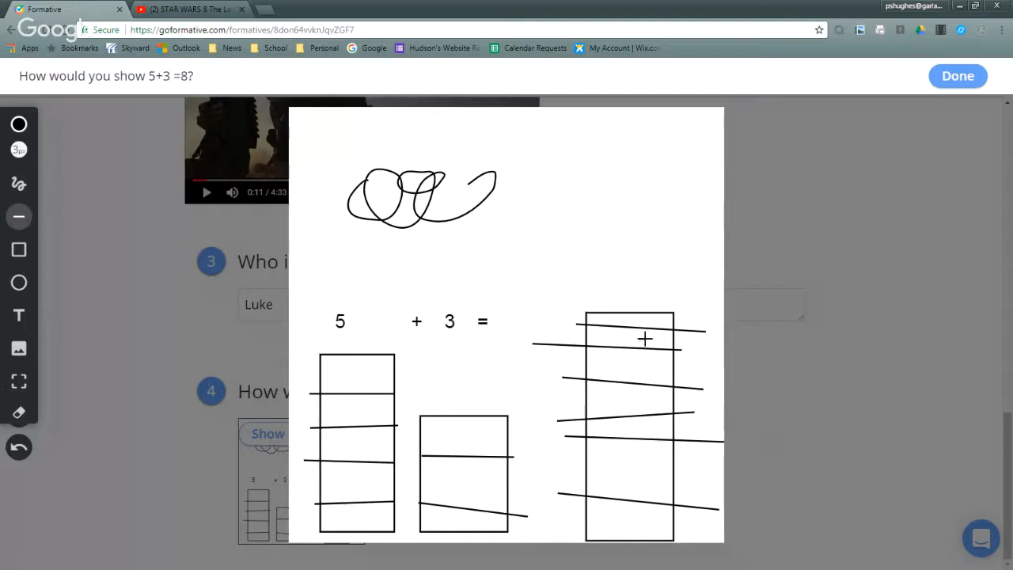
pyautogui.moveTo(571, 455); pyautogui.dragTo(738, 477)
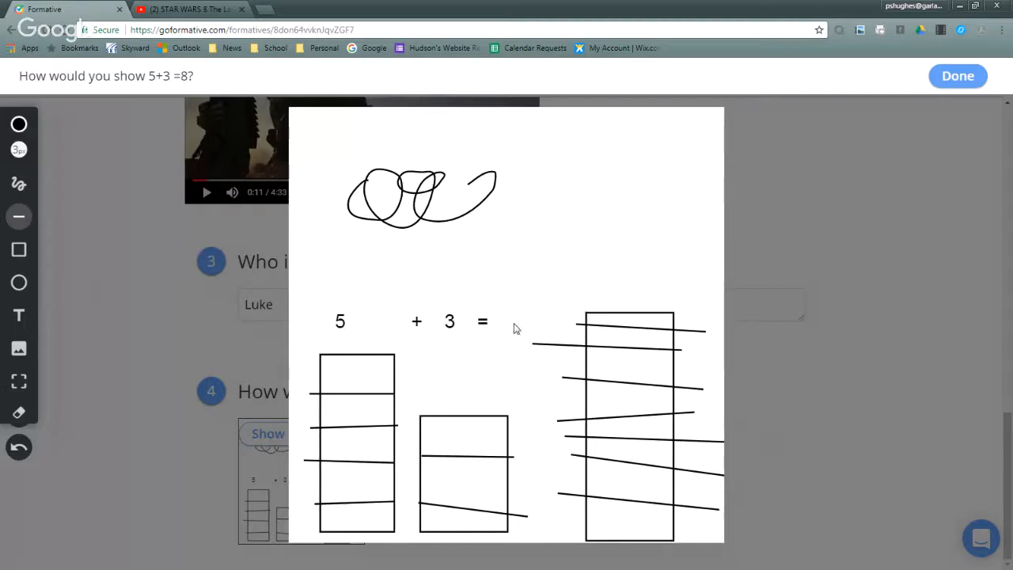
# - Add the text "8" just after the equals sign
pyautogui.click(19, 316)
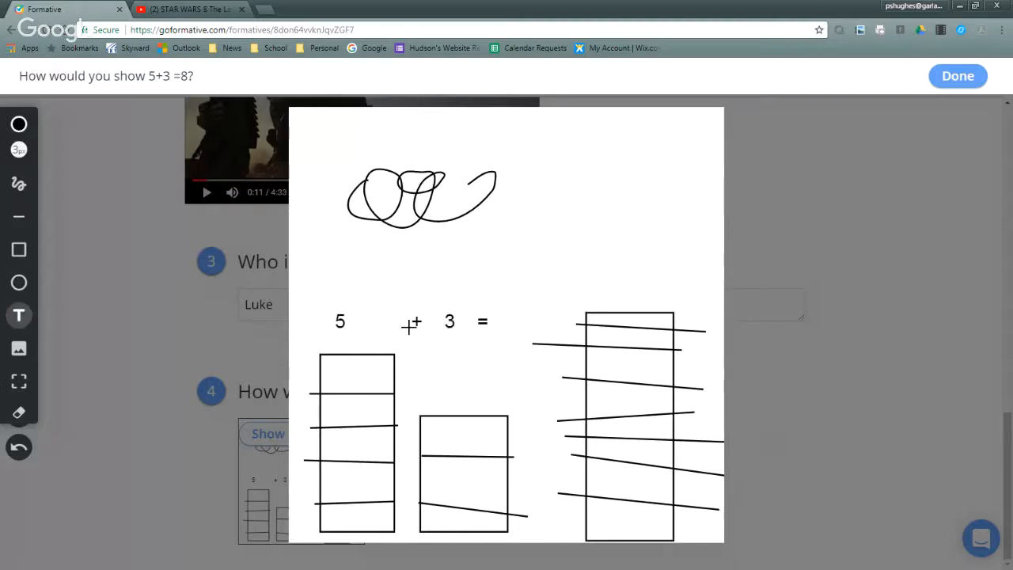
pyautogui.click(510, 313)
pyautogui.write('8')
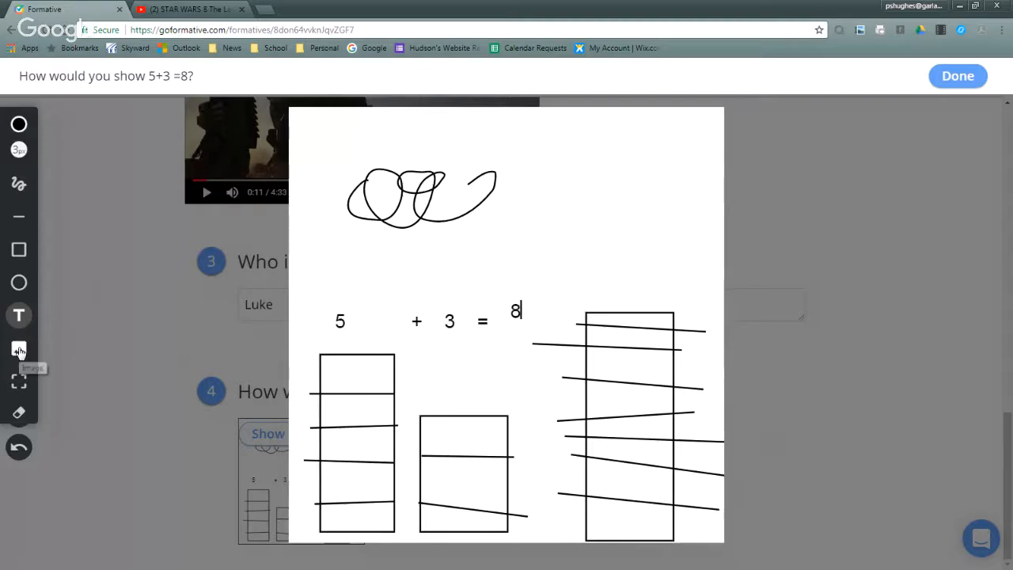
# - Erase the freehand scribble above the equation and finish the question 4 drawing
pyautogui.click(19, 413)
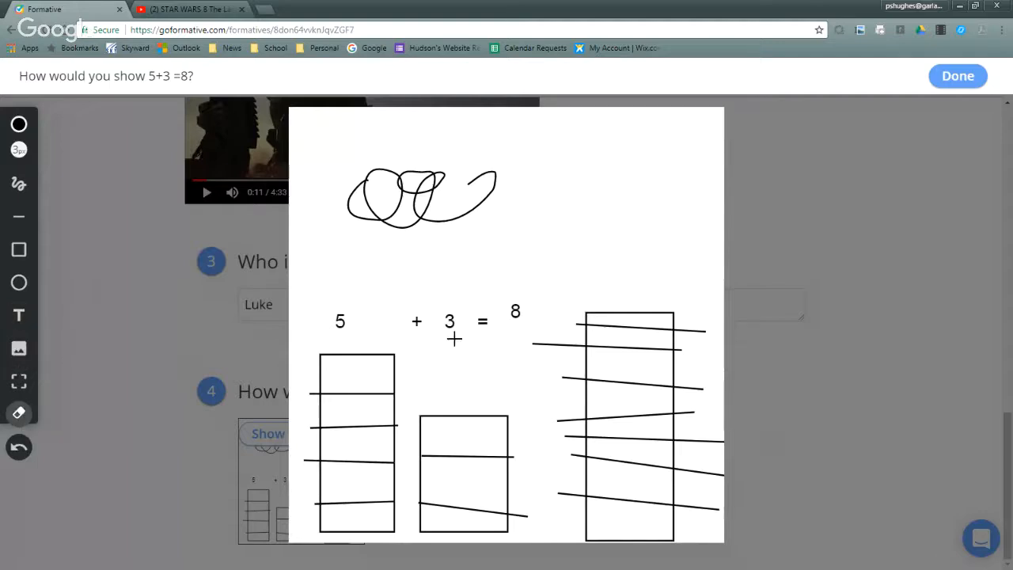
pyautogui.click(415, 173)
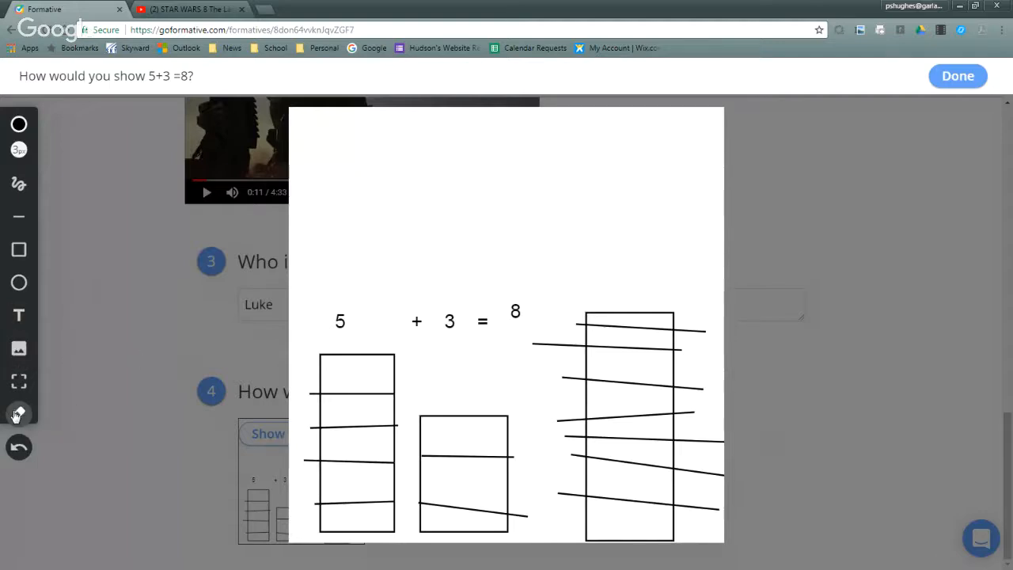
pyautogui.click(957, 76)
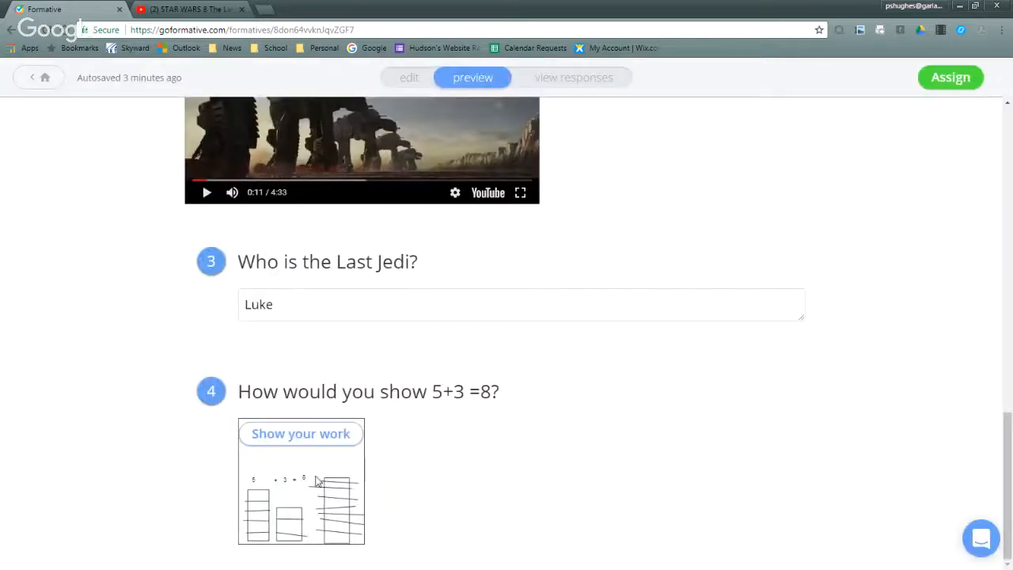
# - Go to the formative's responses and open the class student's entry for question 1
pyautogui.scroll(7, 638, 394)
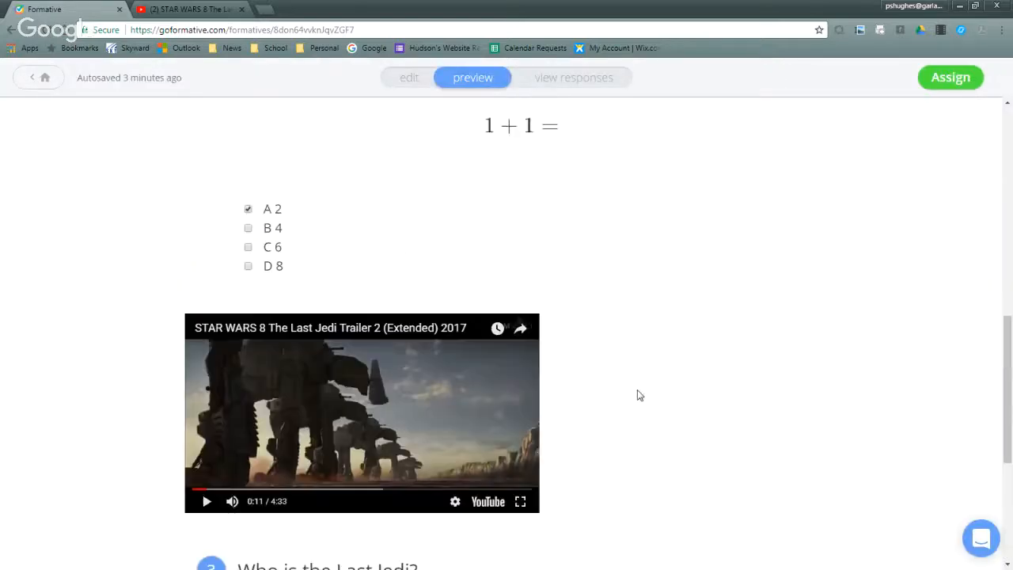
pyautogui.scroll(5, 640, 395)
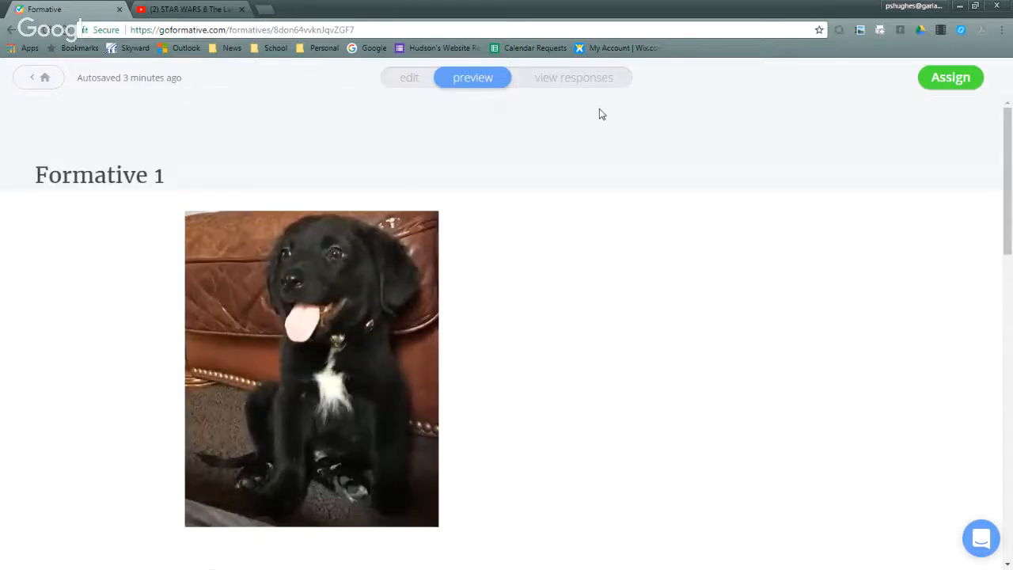
pyautogui.click(592, 82)
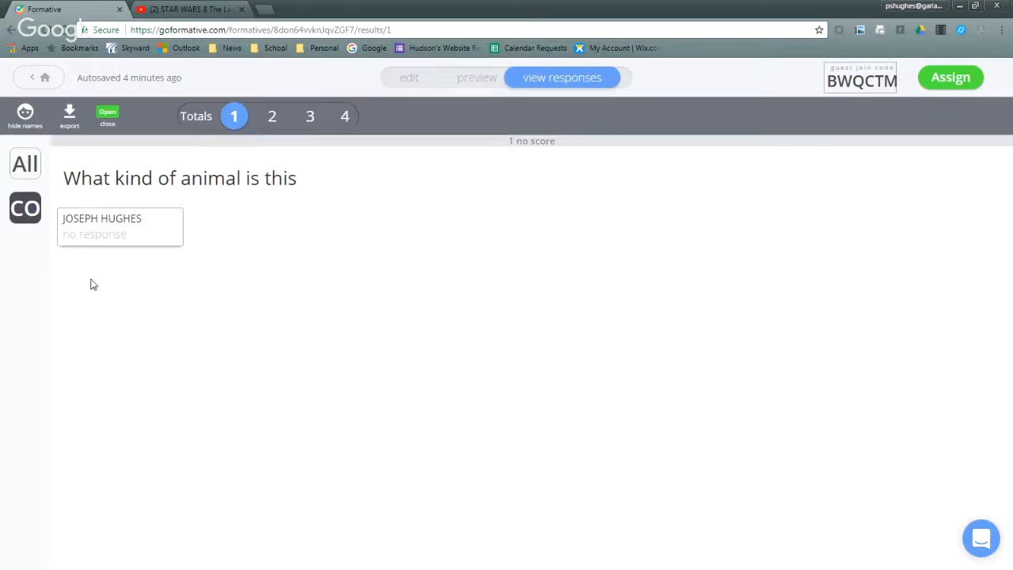
pyautogui.click(111, 241)
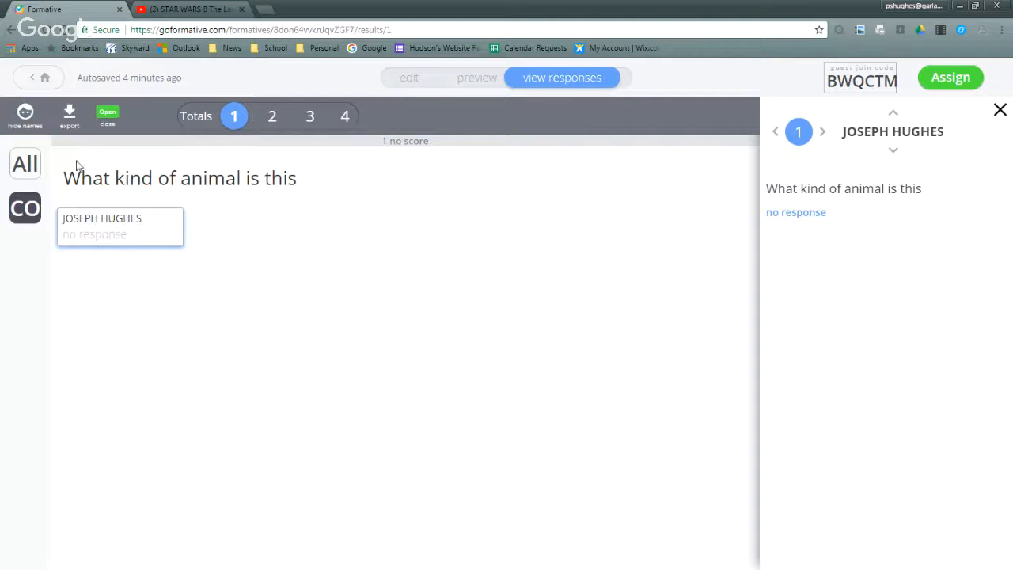
pyautogui.click(34, 169)
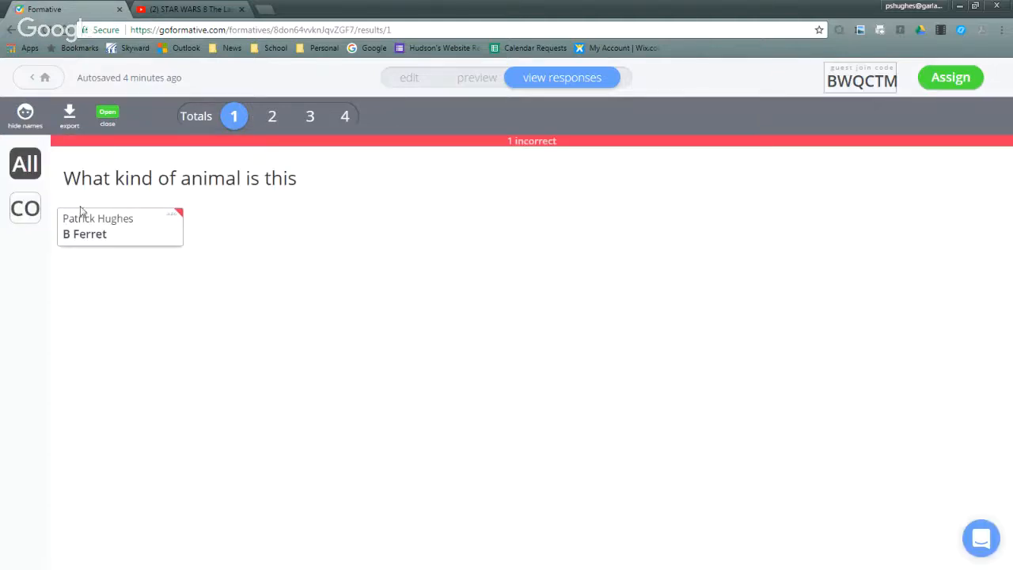
pyautogui.click(124, 237)
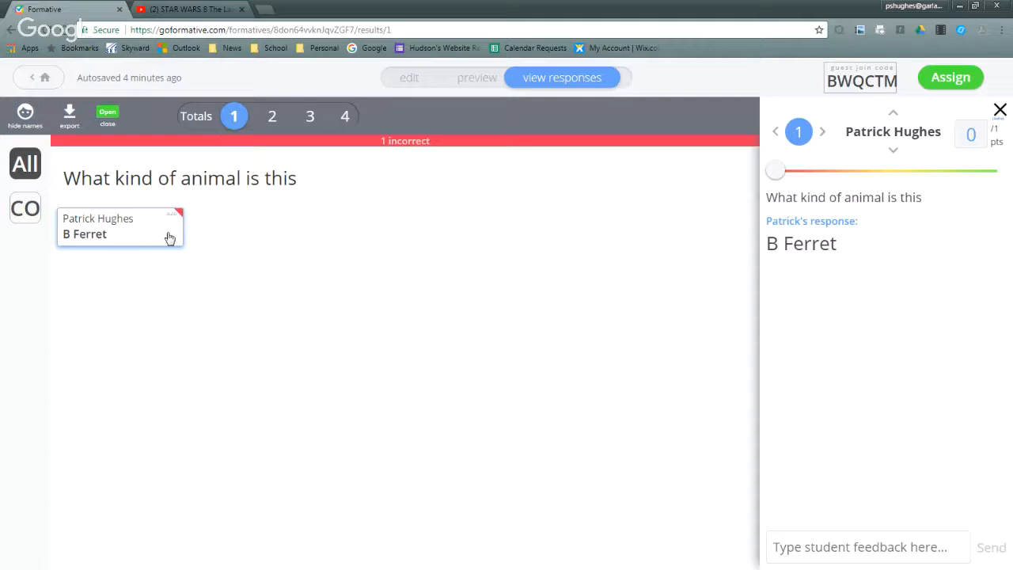
pyautogui.click(275, 117)
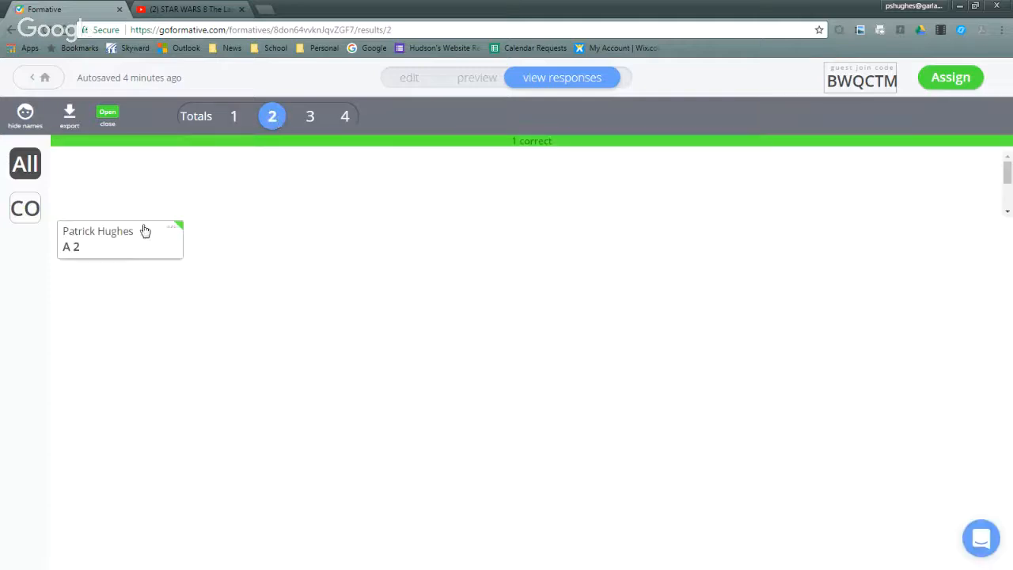
pyautogui.click(108, 253)
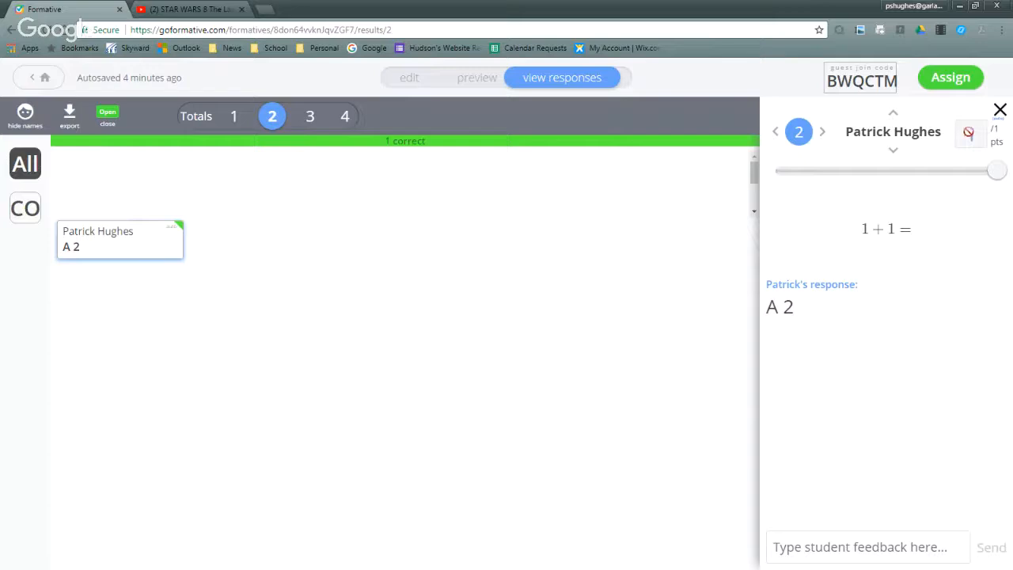
# - Score the "Luke" answer to question 3 with 1 point, reduce the score to 0.5, and close the response details
pyautogui.click(310, 116)
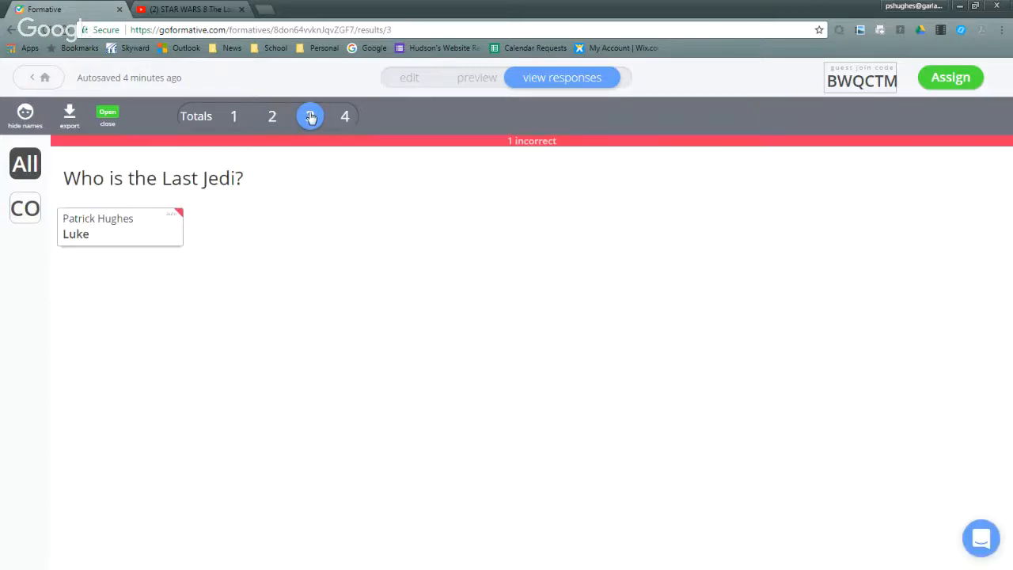
pyautogui.click(164, 224)
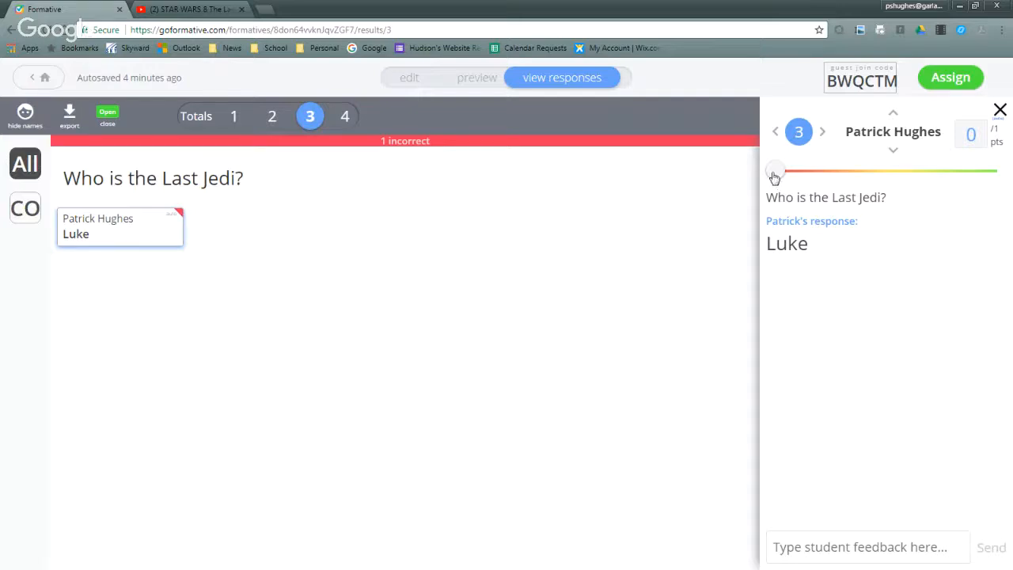
pyautogui.moveTo(774, 175); pyautogui.dragTo(1002, 171)
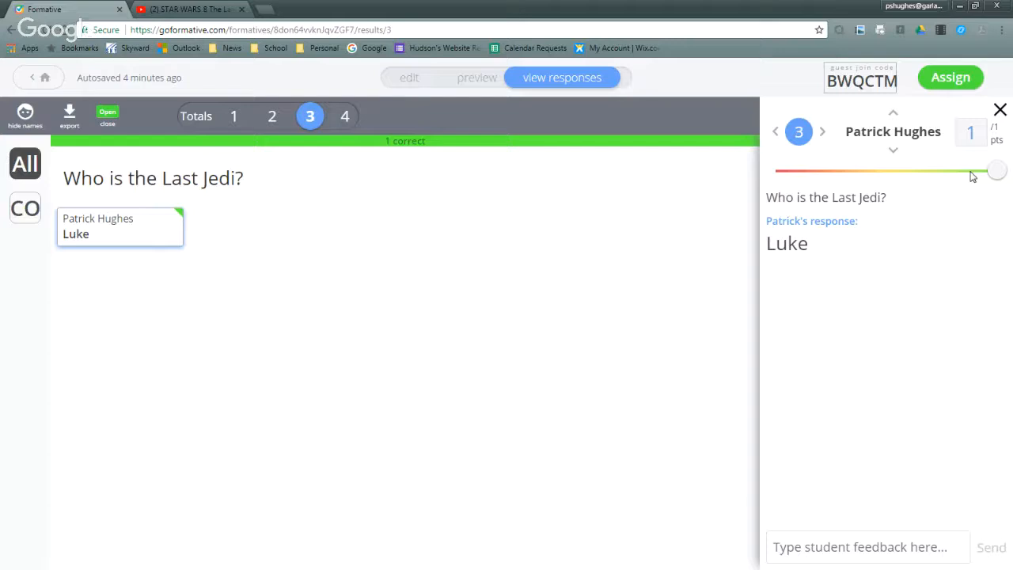
pyautogui.moveTo(991, 174); pyautogui.dragTo(878, 190)
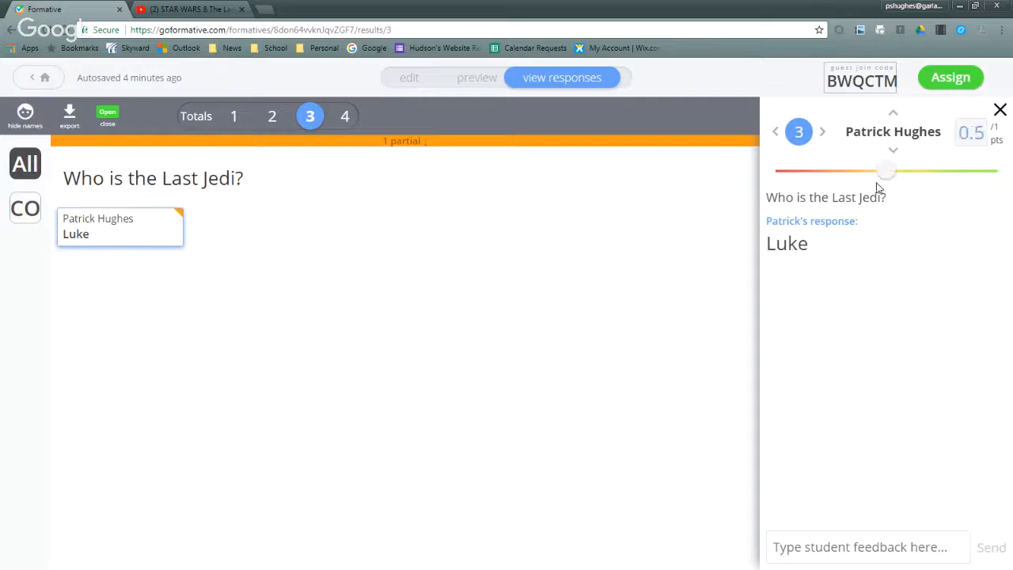
pyautogui.click(1000, 109)
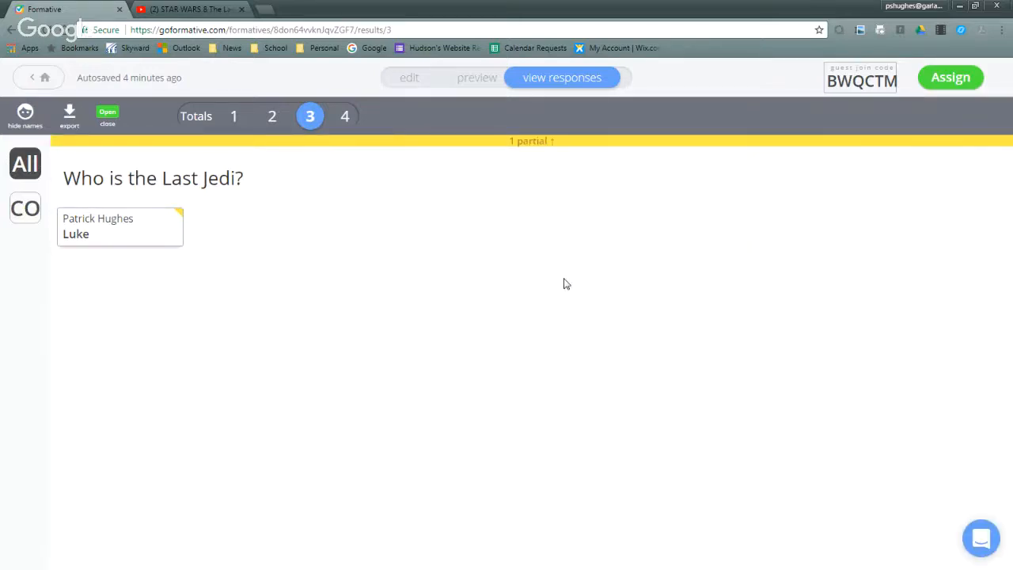
# - Score the class student's drawing for question 4 with 1 point and close the response details
pyautogui.click(345, 117)
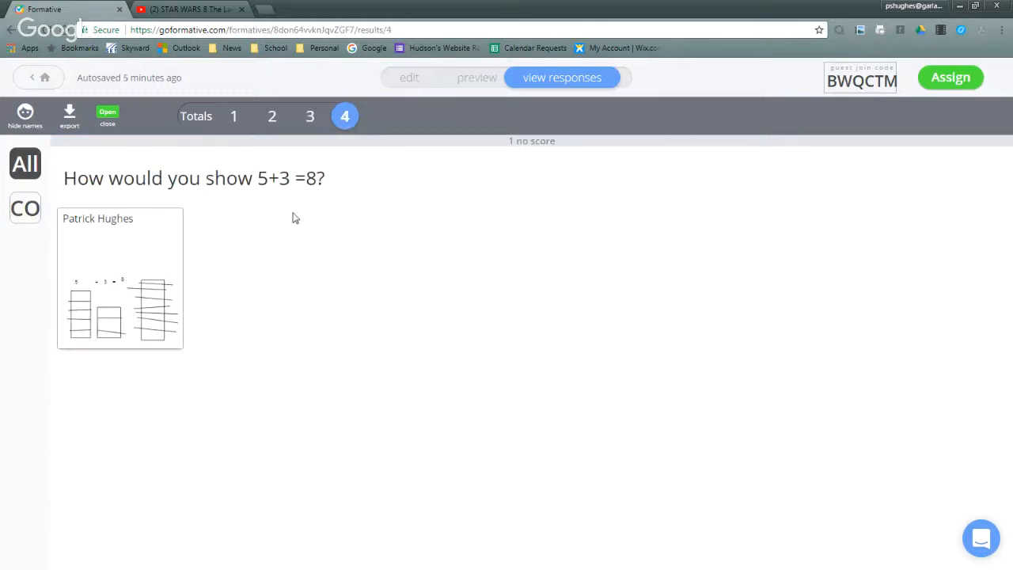
pyautogui.click(144, 255)
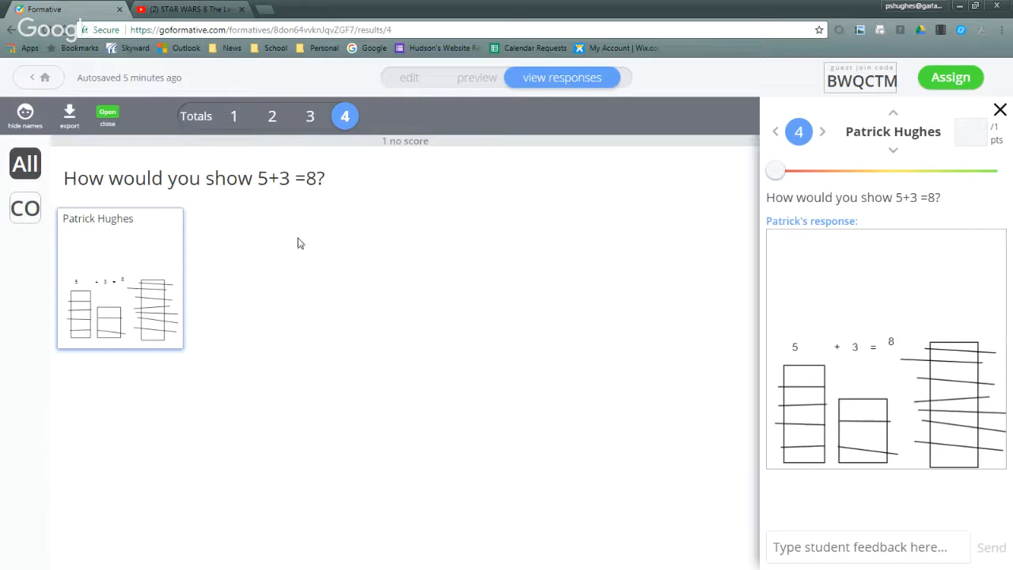
pyautogui.moveTo(777, 172); pyautogui.dragTo(1001, 190)
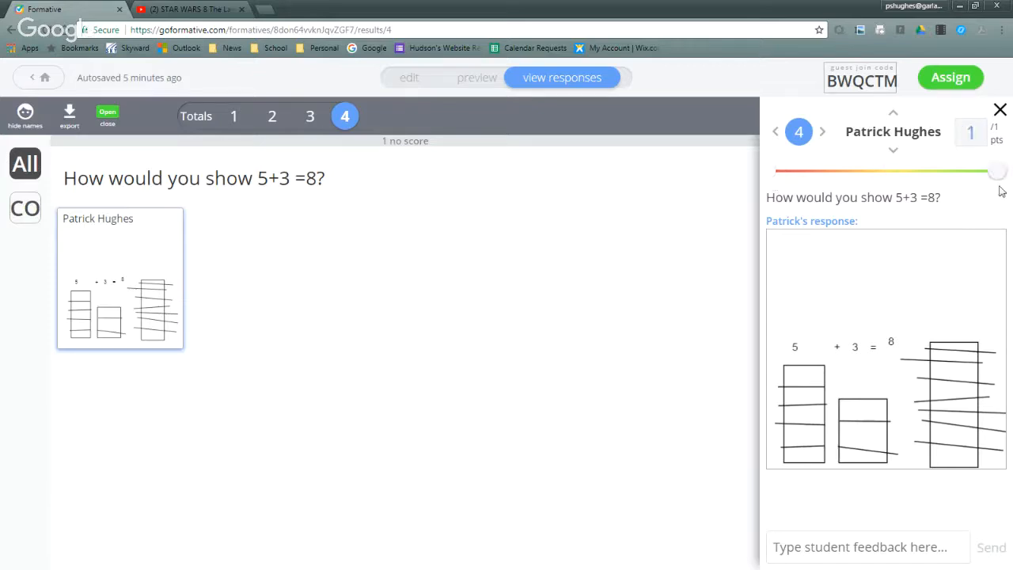
pyautogui.click(1000, 111)
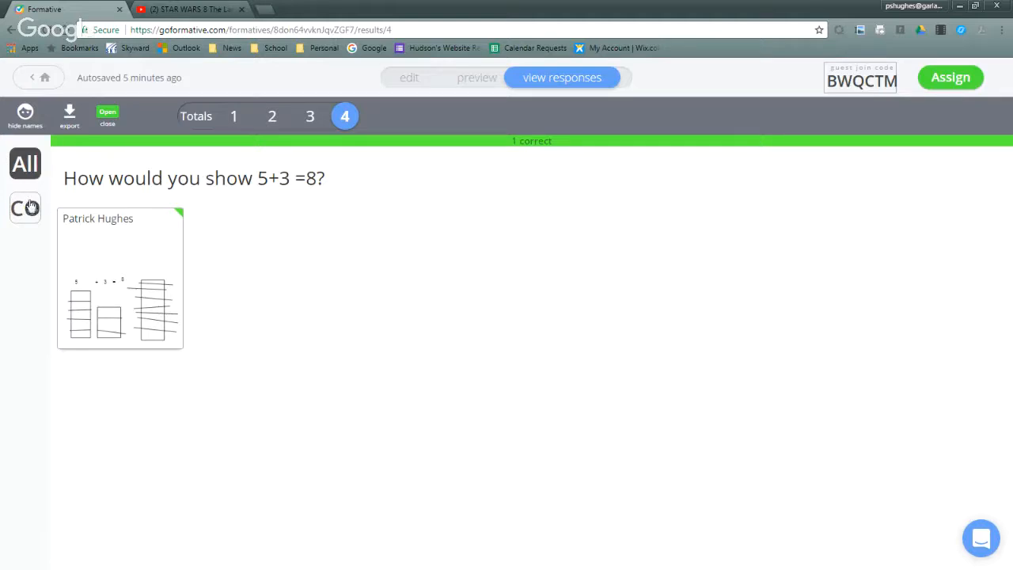
# - Return to the formatives list, accepting the privacy policy, and open Formative 1 for editing
pyautogui.click(42, 79)
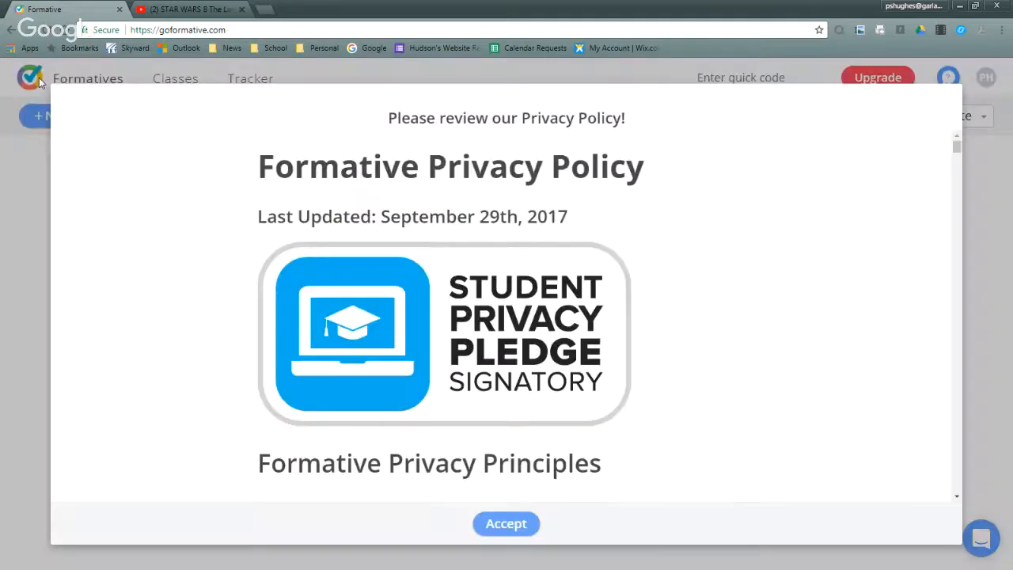
pyautogui.click(524, 520)
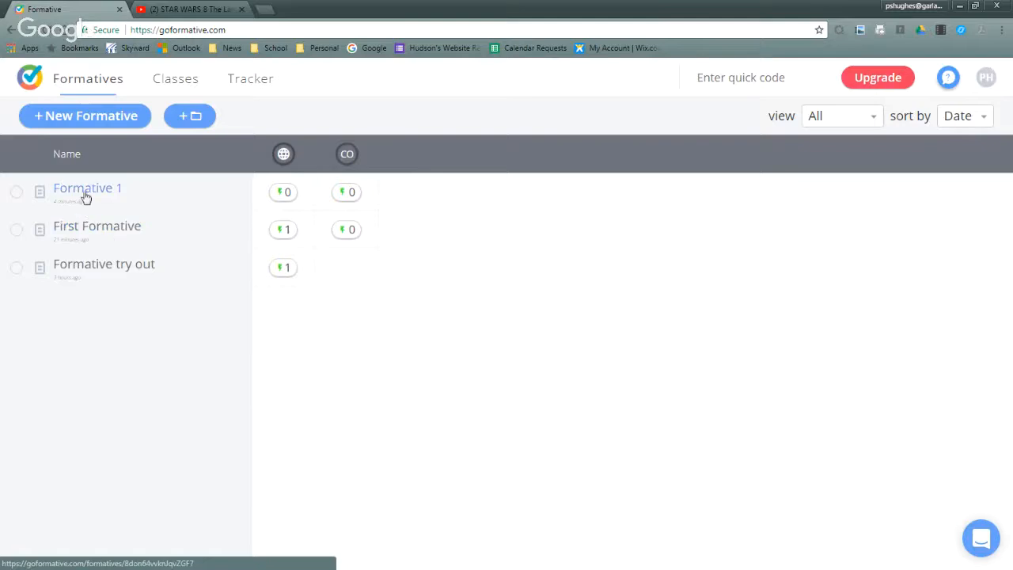
pyautogui.click(94, 234)
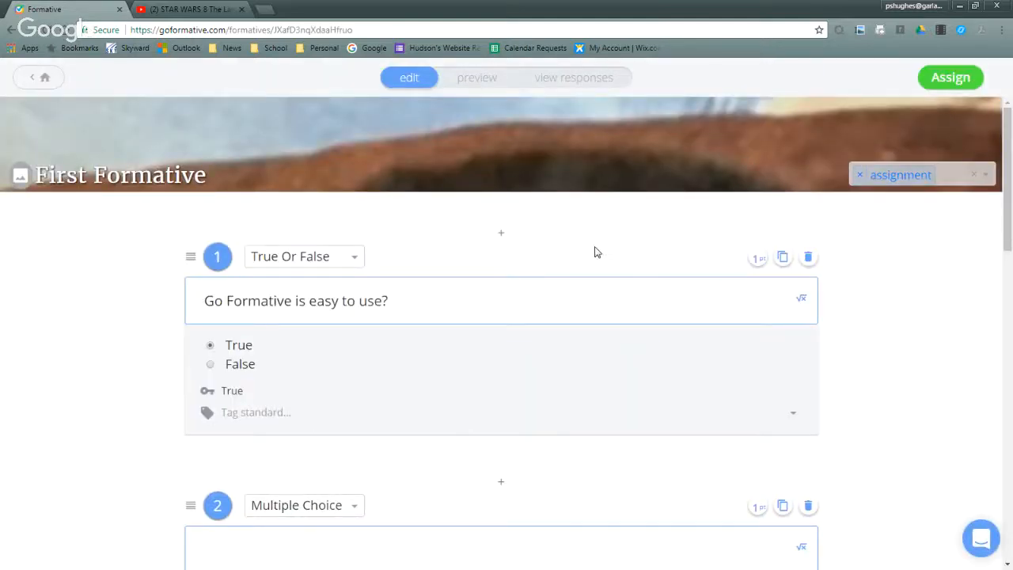
pyautogui.click(29, 81)
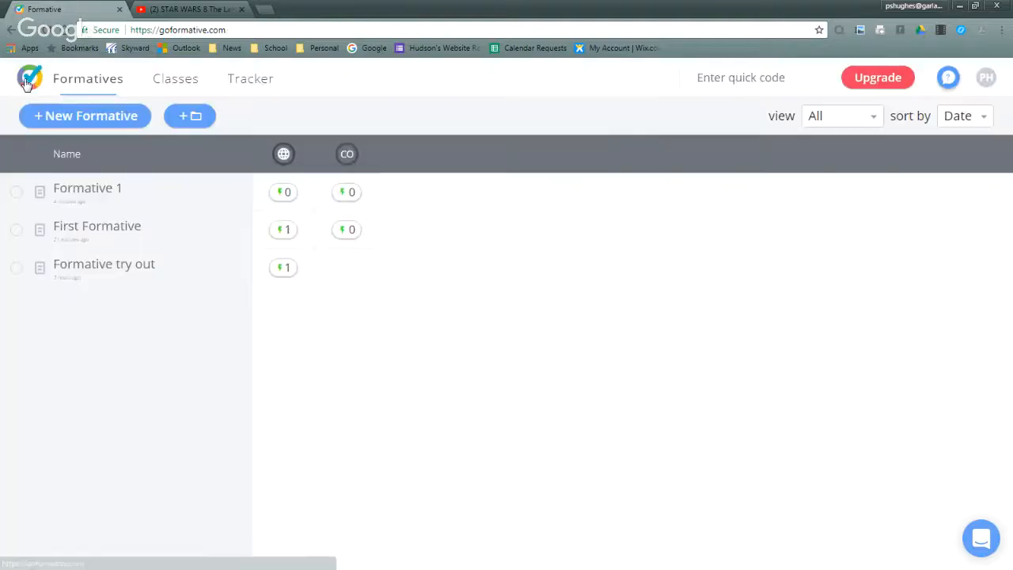
pyautogui.click(66, 192)
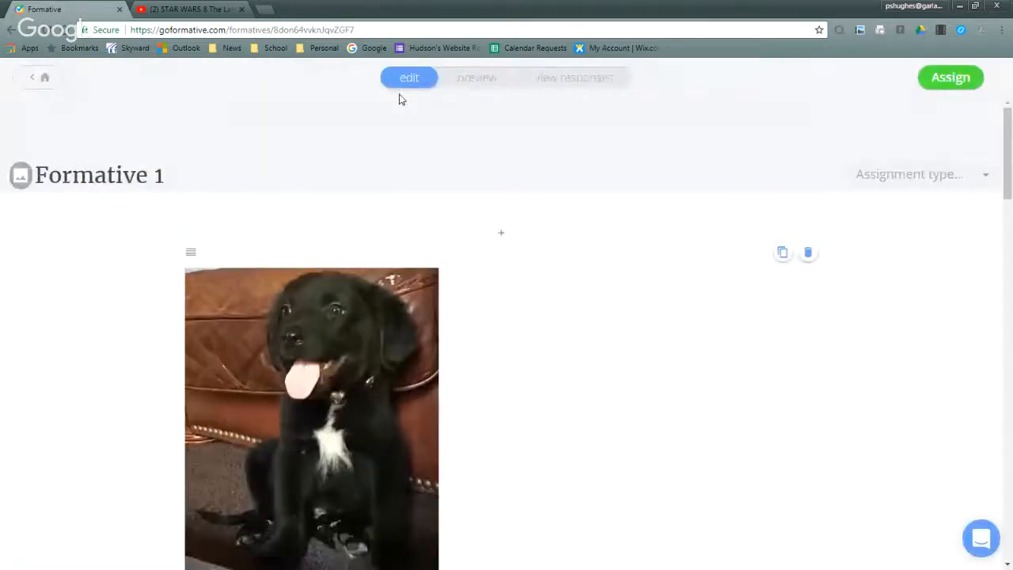
# - Set the point value of question 1 about the animal to 50 and of question 2, "1 + 1 =", to 10
pyautogui.scroll(-5, 598, 302)
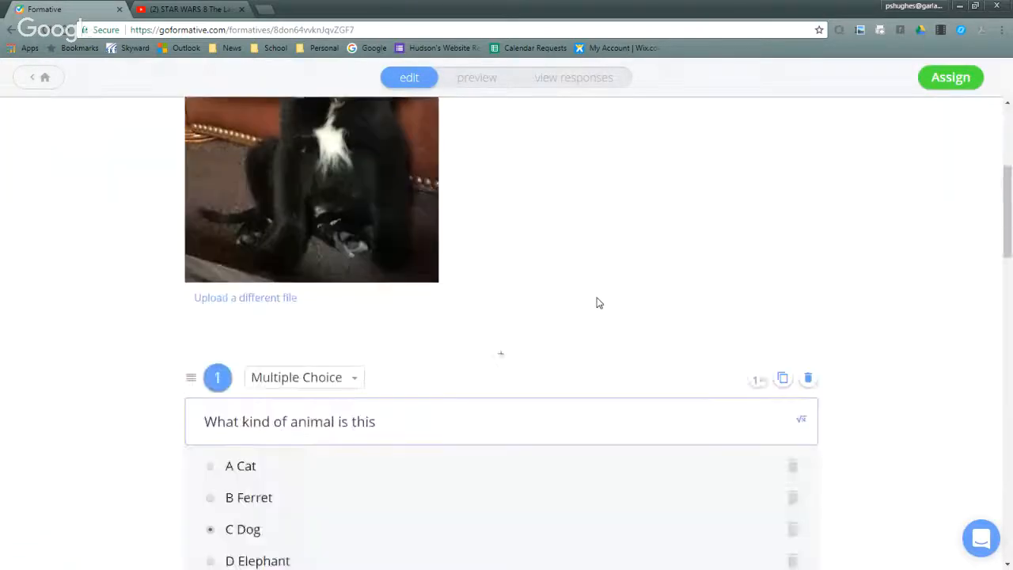
pyautogui.scroll(-1, 598, 303)
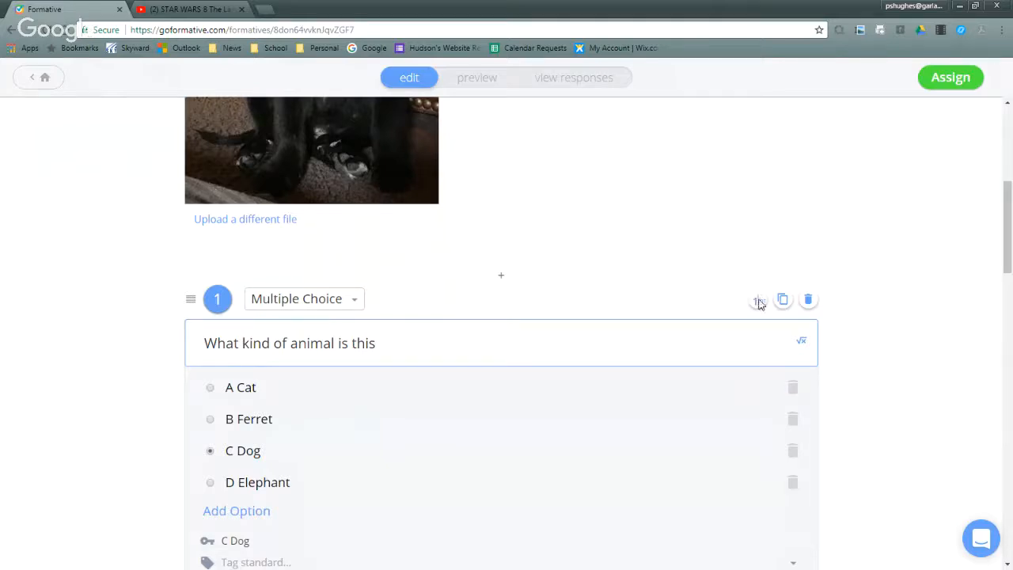
pyautogui.moveTo(758, 304); pyautogui.dragTo(744, 309)
pyautogui.write('50')
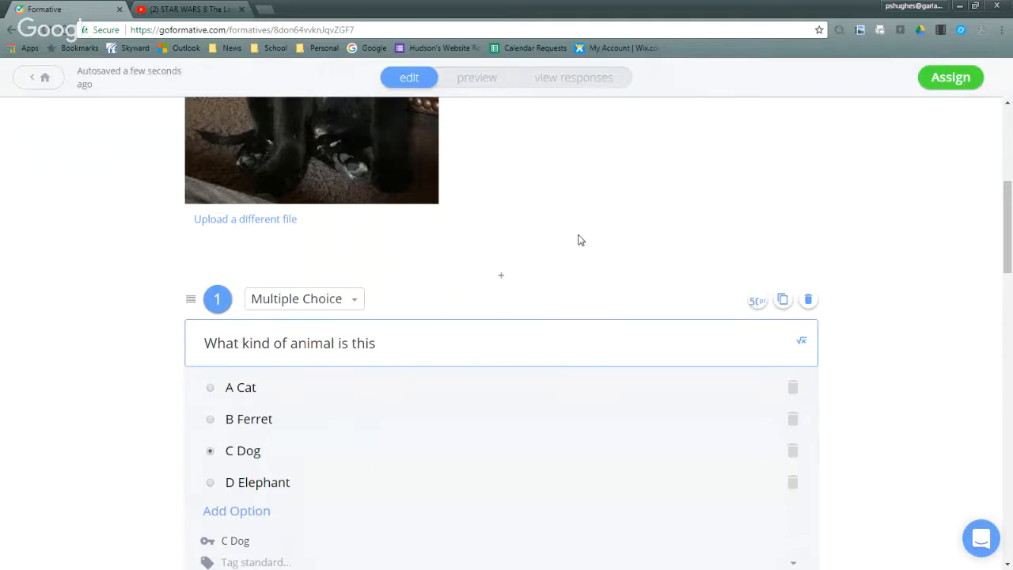
pyautogui.scroll(-2, 577, 237)
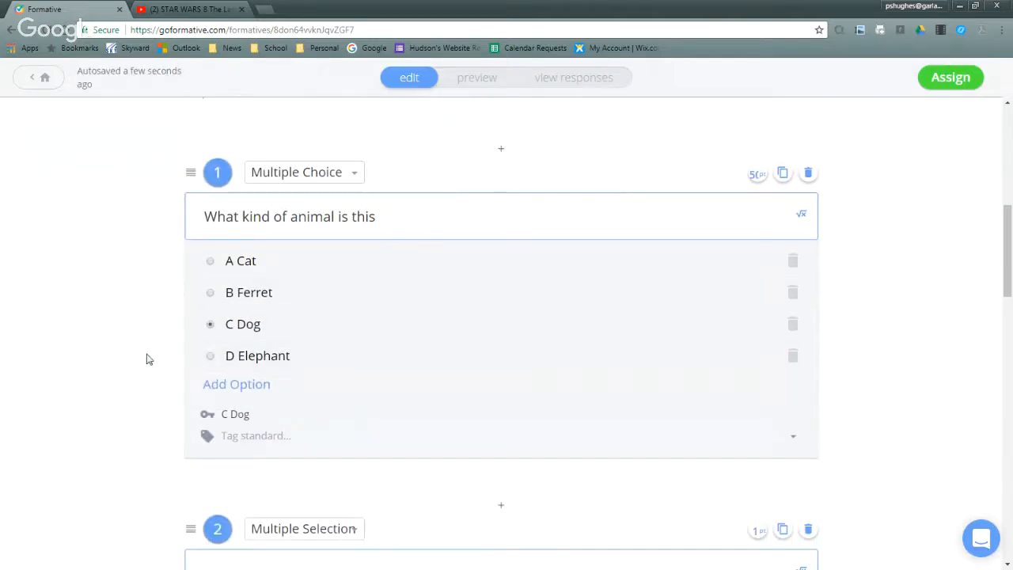
pyautogui.scroll(-4, 144, 357)
pyautogui.scroll(-2, 144, 359)
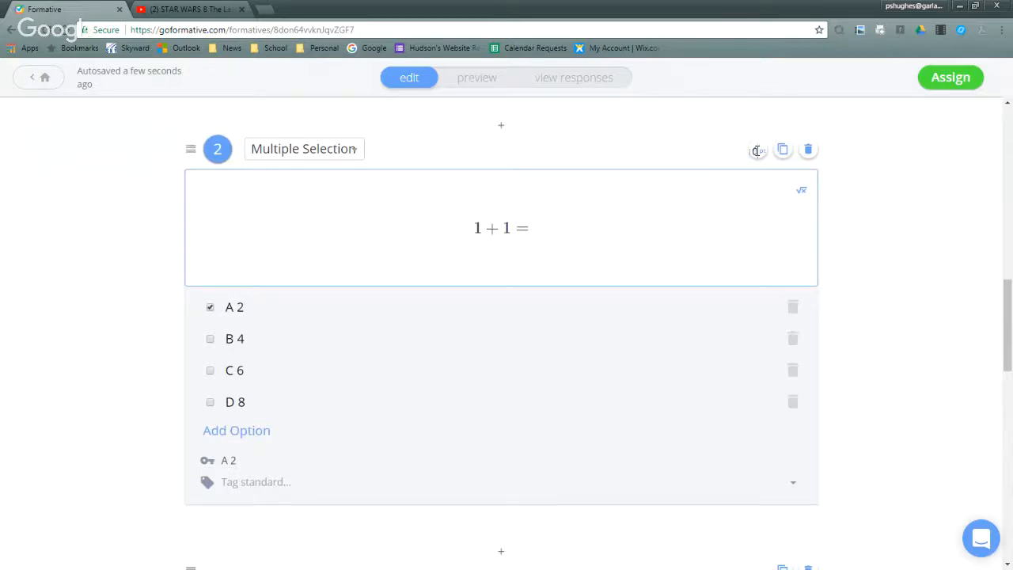
pyautogui.scroll(-4, 577, 330)
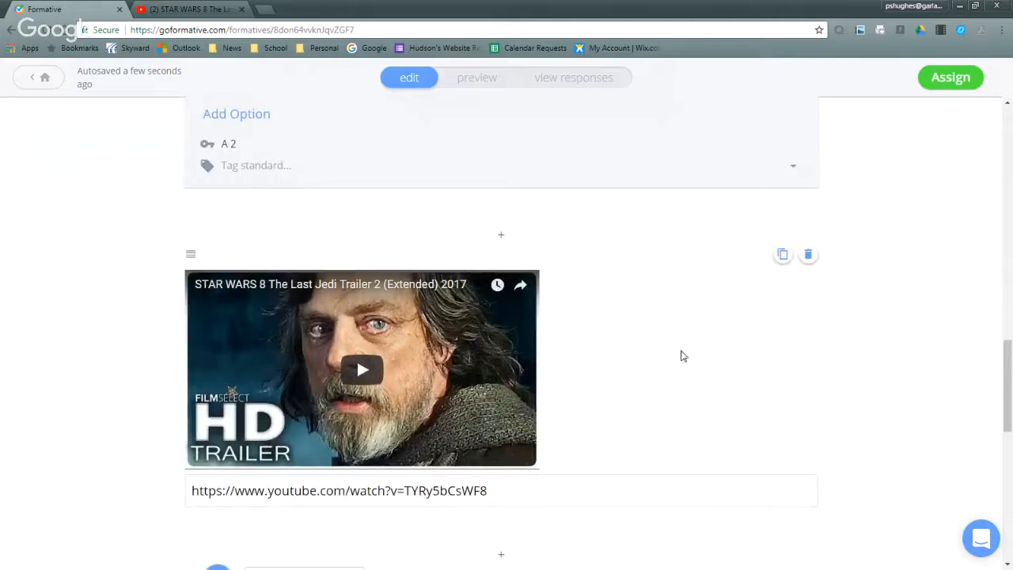
# - Duplicate the Star Wars trailer video block and delete one of the two copies
pyautogui.scroll(-1, 683, 356)
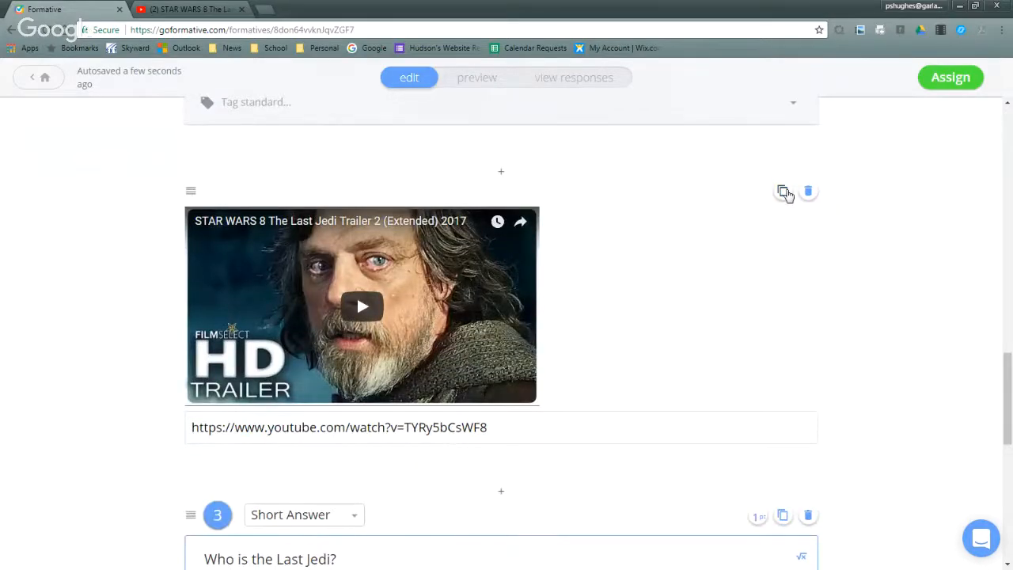
pyautogui.scroll(-2, 693, 312)
pyautogui.scroll(4, 694, 312)
pyautogui.scroll(-3, 694, 311)
pyautogui.click(783, 191)
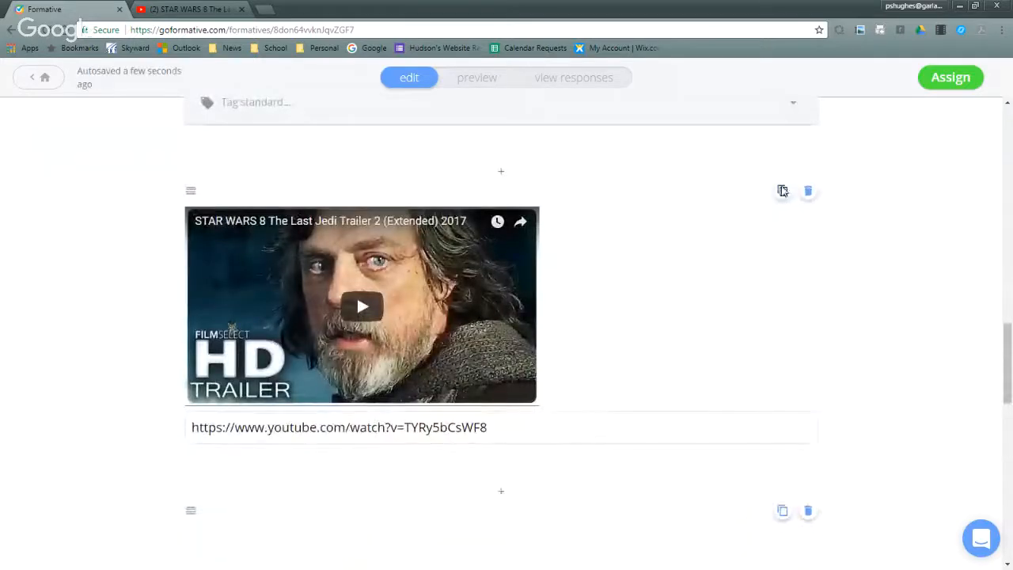
pyautogui.scroll(-4, 525, 441)
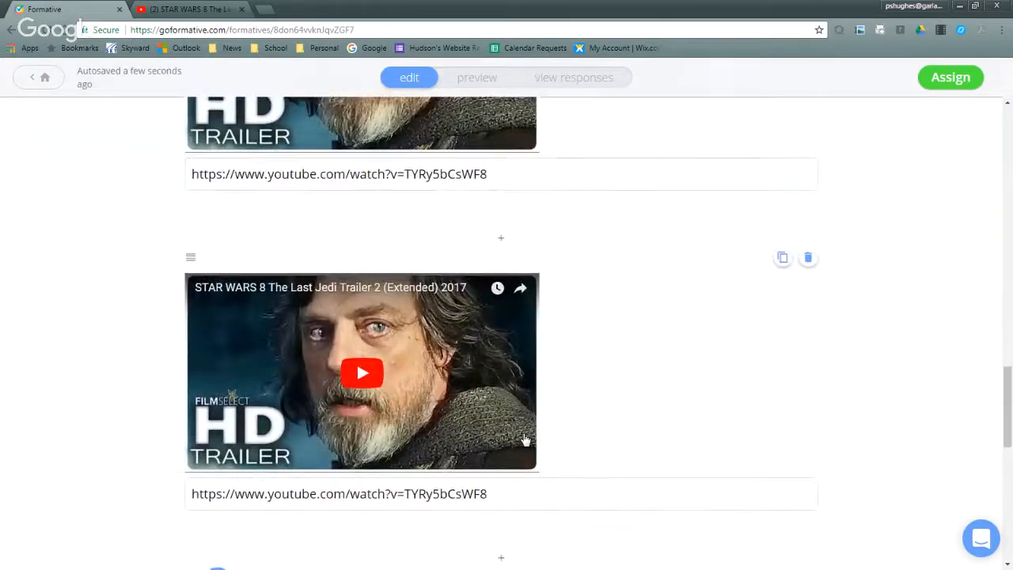
pyautogui.scroll(4, 525, 440)
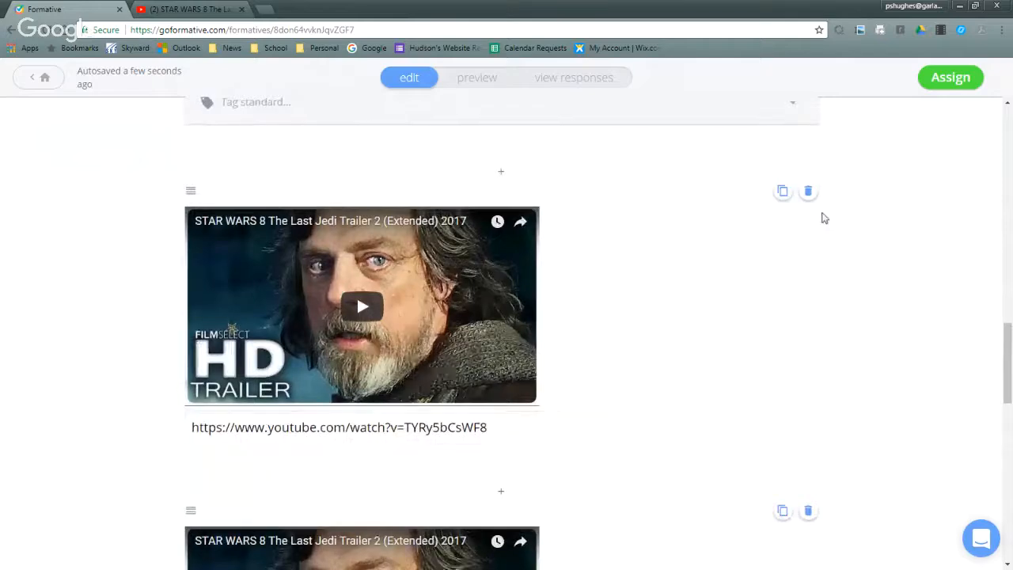
pyautogui.click(808, 191)
# - Add an Enhance a PDF/Doc block at the start of Formative 1, above the dog picture
pyautogui.scroll(-5, 643, 317)
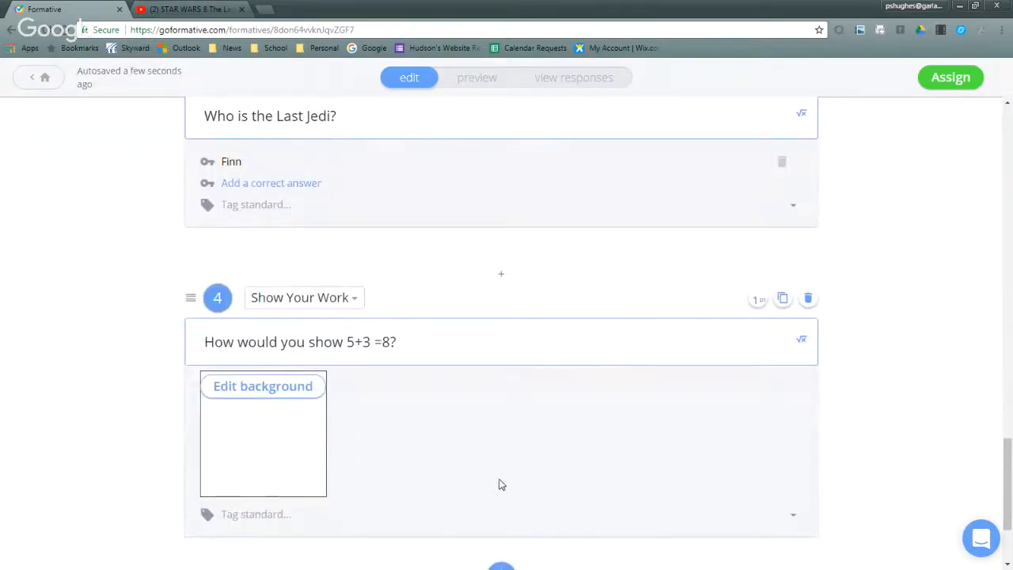
pyautogui.scroll(-2, 502, 480)
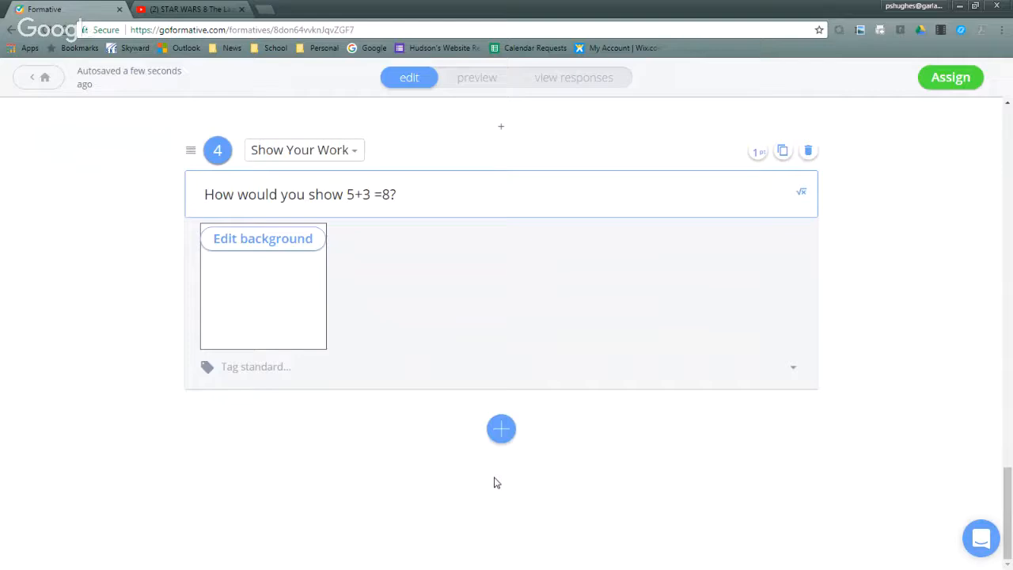
pyautogui.scroll(15, 494, 482)
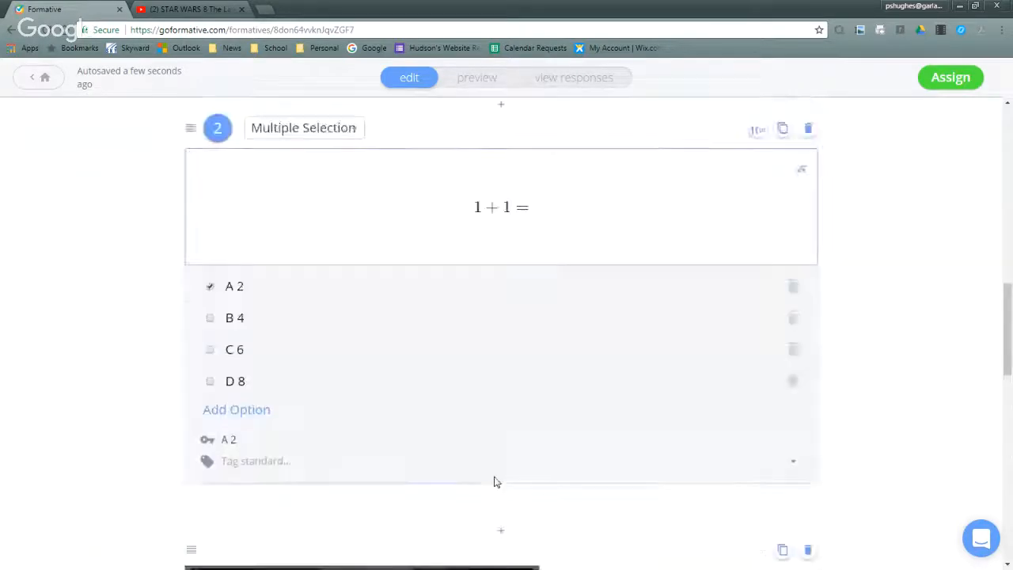
pyautogui.scroll(6, 493, 477)
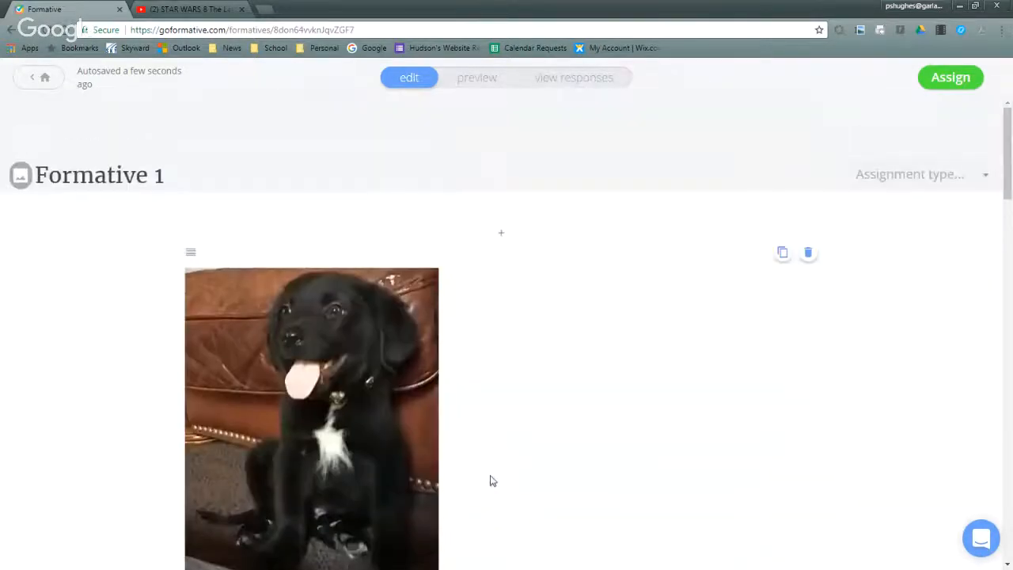
pyautogui.click(500, 233)
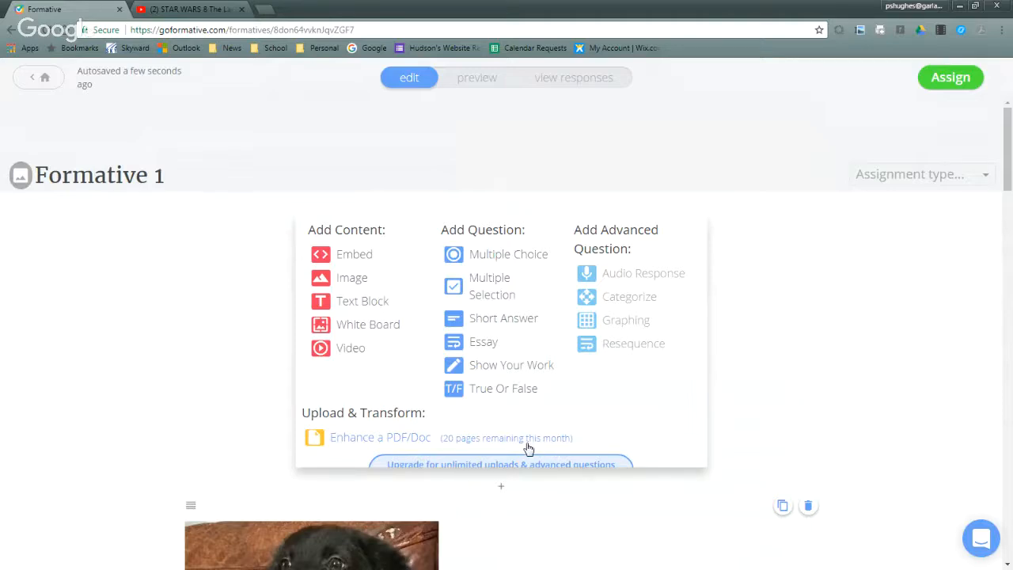
pyautogui.scroll(-2, 377, 447)
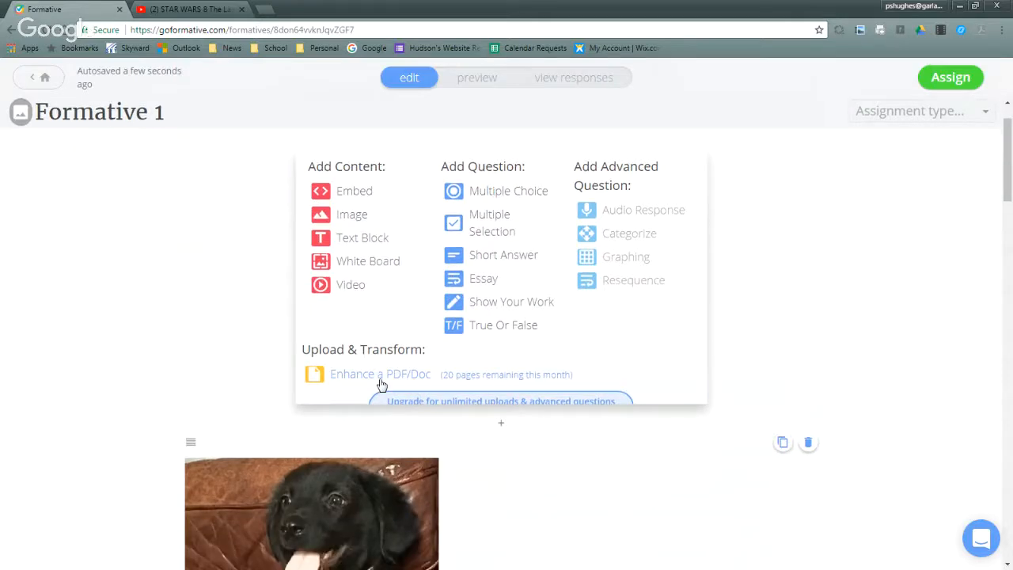
pyautogui.click(381, 384)
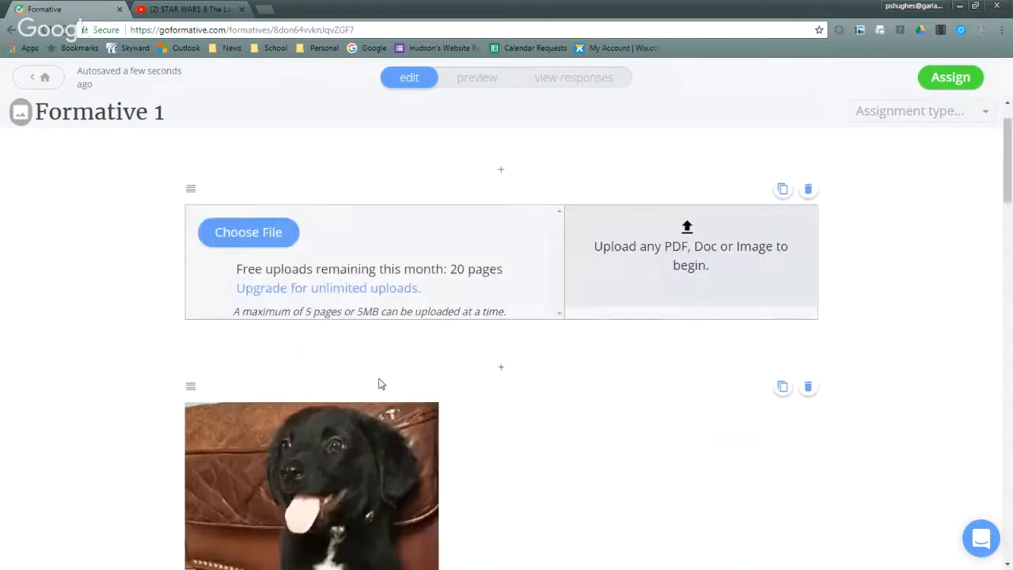
# - Upload the Word document "How to Get Assignment from Stushare" from the desktop into the new document block
pyautogui.click(251, 235)
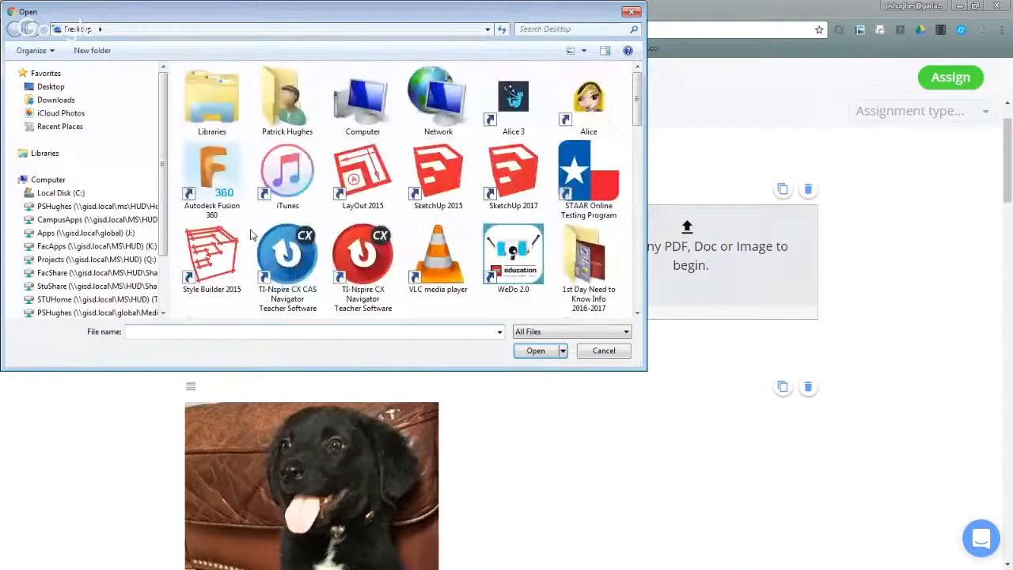
pyautogui.moveTo(641, 110); pyautogui.dragTo(641, 159)
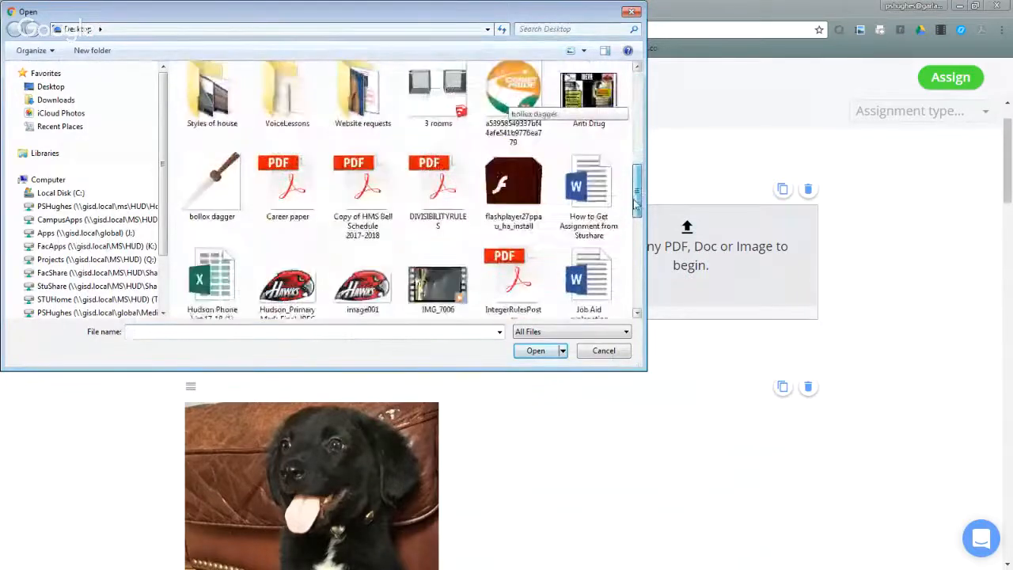
pyautogui.scroll(-1, 546, 127)
pyautogui.click(590, 155)
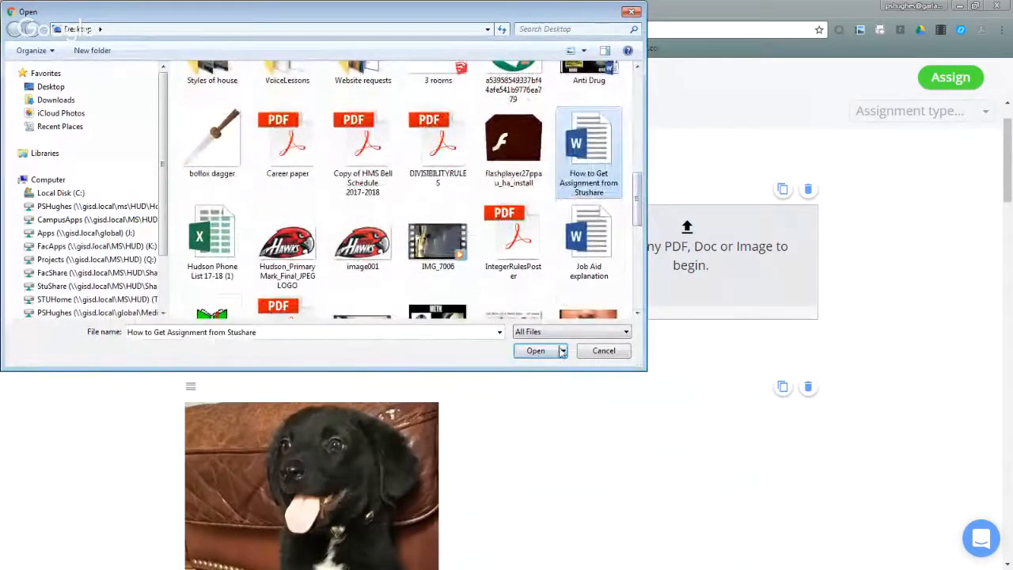
pyautogui.click(535, 352)
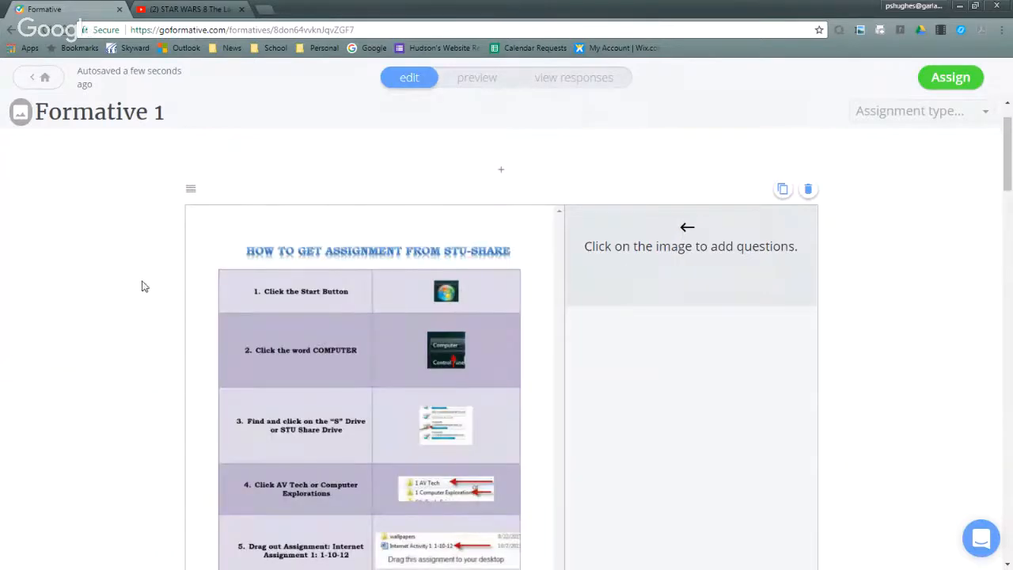
# - Leave Formative 1 after looking over the uploaded document, and open First Formative for editing
pyautogui.scroll(-2, 120, 293)
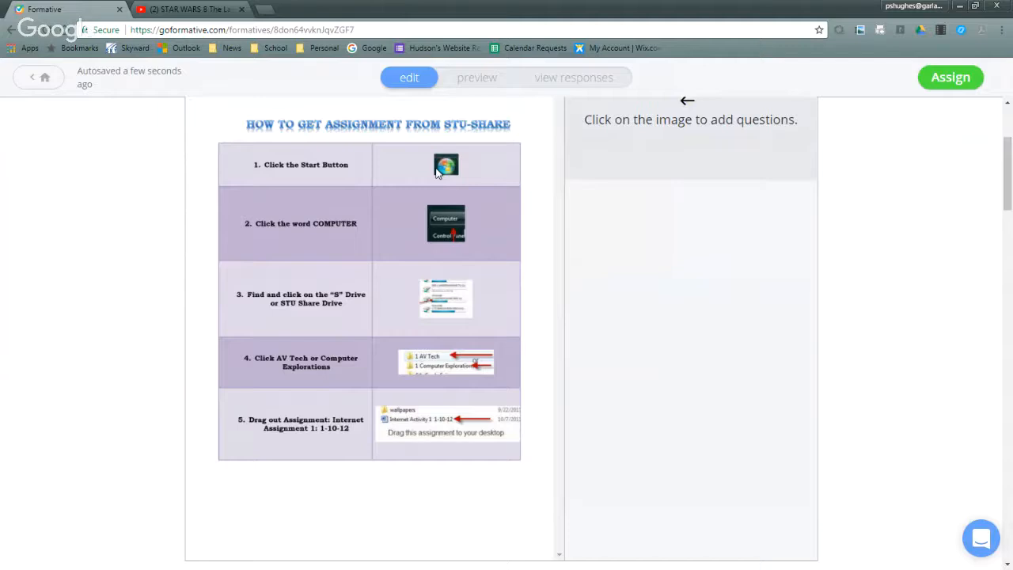
pyautogui.scroll(-2, 549, 282)
pyautogui.scroll(2, 535, 290)
pyautogui.scroll(2, 398, 261)
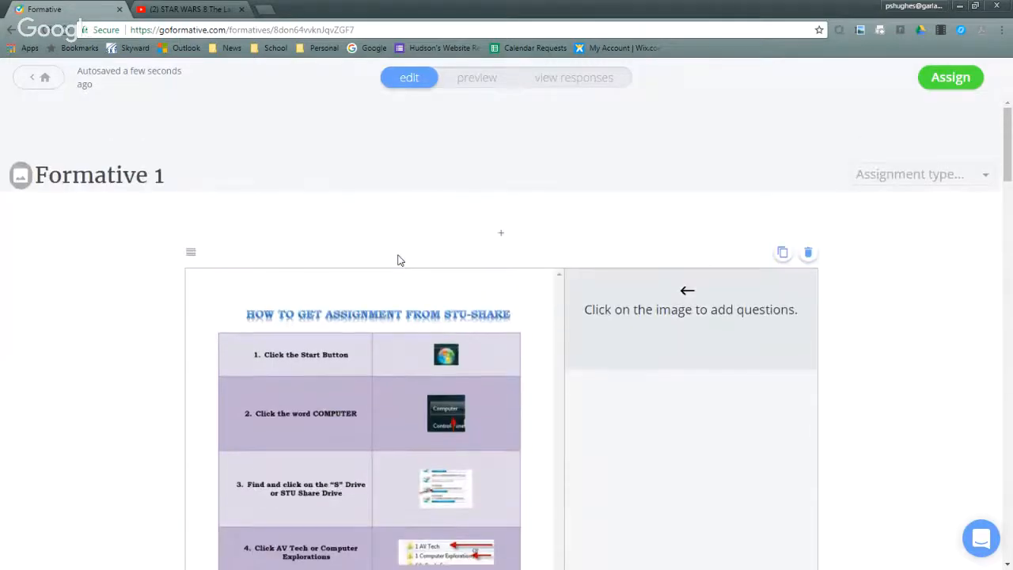
pyautogui.click(38, 82)
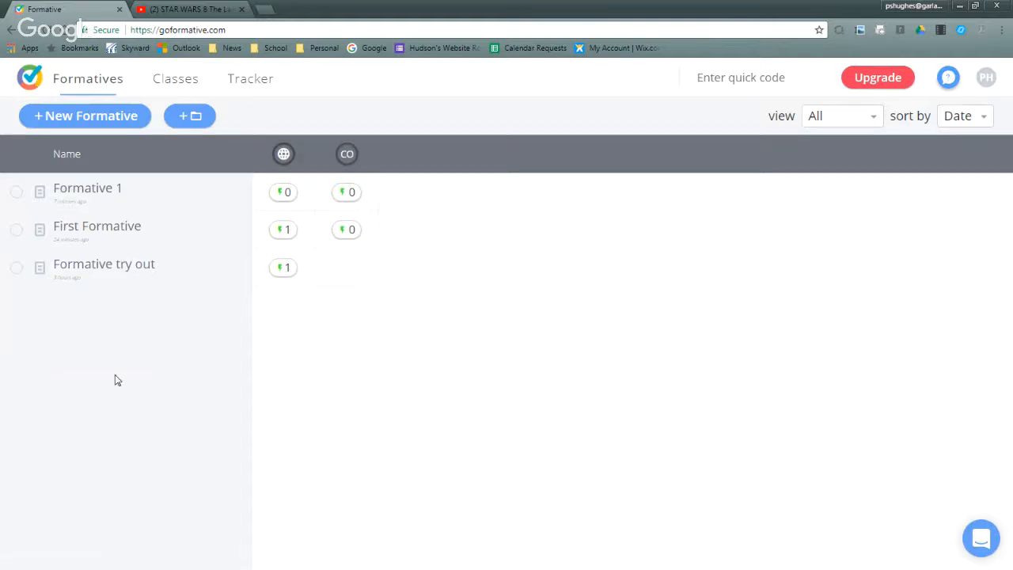
pyautogui.click(110, 237)
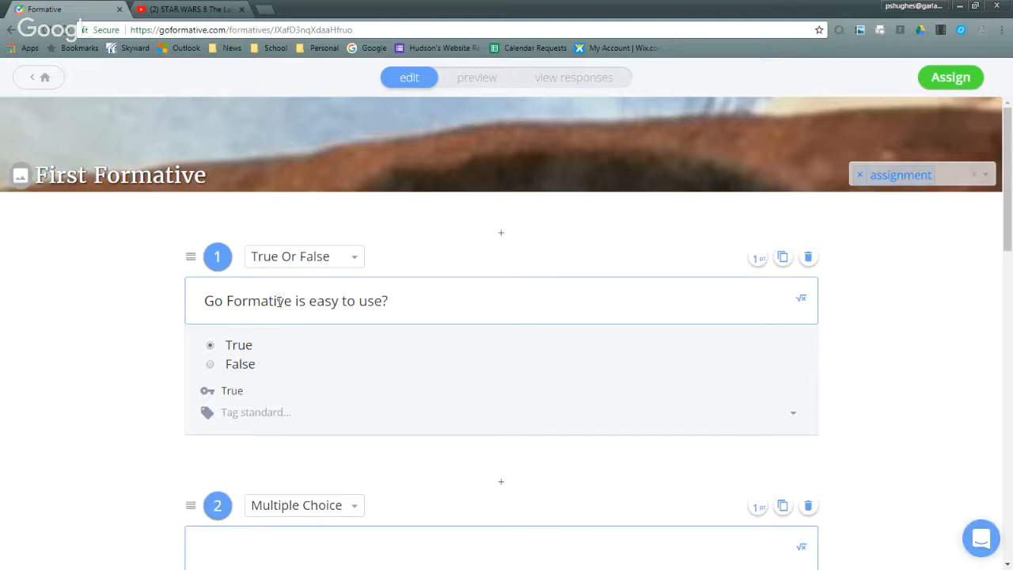
# - Tag the true-or-false question "Go Formative is easy to use?" with standards MATH 7.6A, MATH 7.6B, MATH 7.6D and MATH 7.6G
pyautogui.click(235, 415)
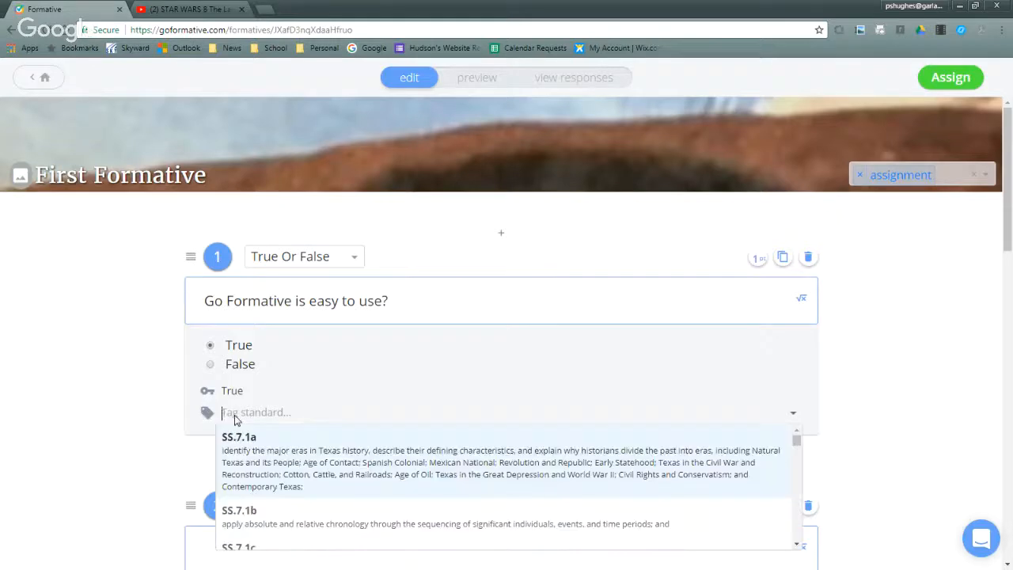
pyautogui.scroll(-2, 351, 362)
pyautogui.scroll(-1, 317, 390)
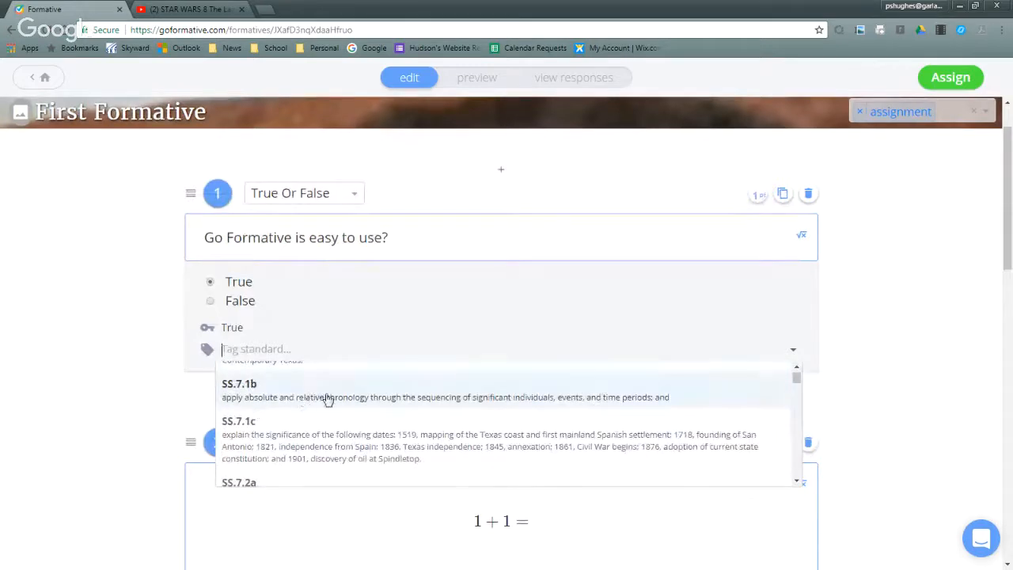
pyautogui.scroll(-2, 429, 385)
pyautogui.scroll(-15, 431, 383)
pyautogui.scroll(-15, 434, 383)
pyautogui.scroll(-20, 433, 383)
pyautogui.scroll(-5, 433, 379)
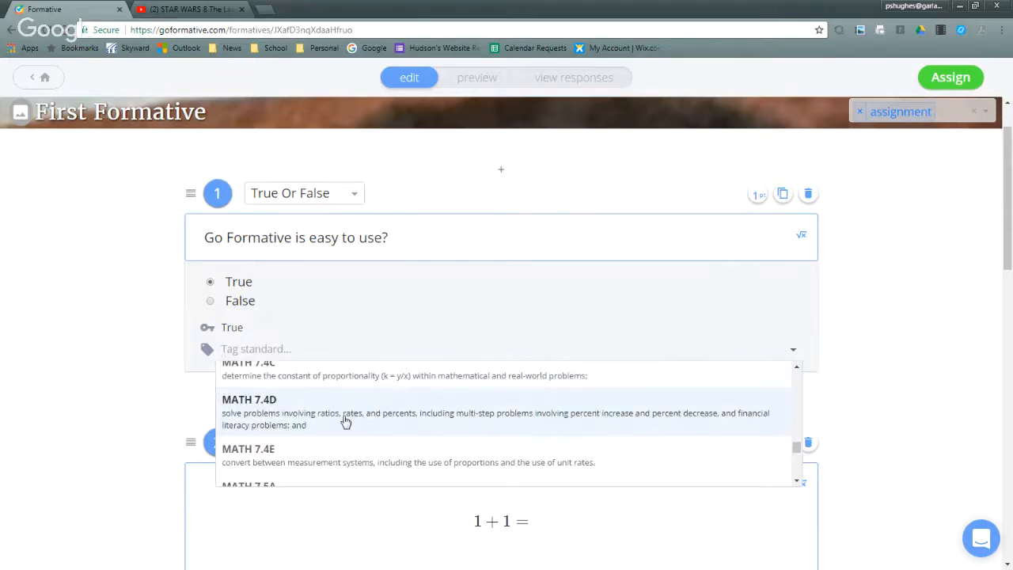
pyautogui.scroll(-3, 345, 422)
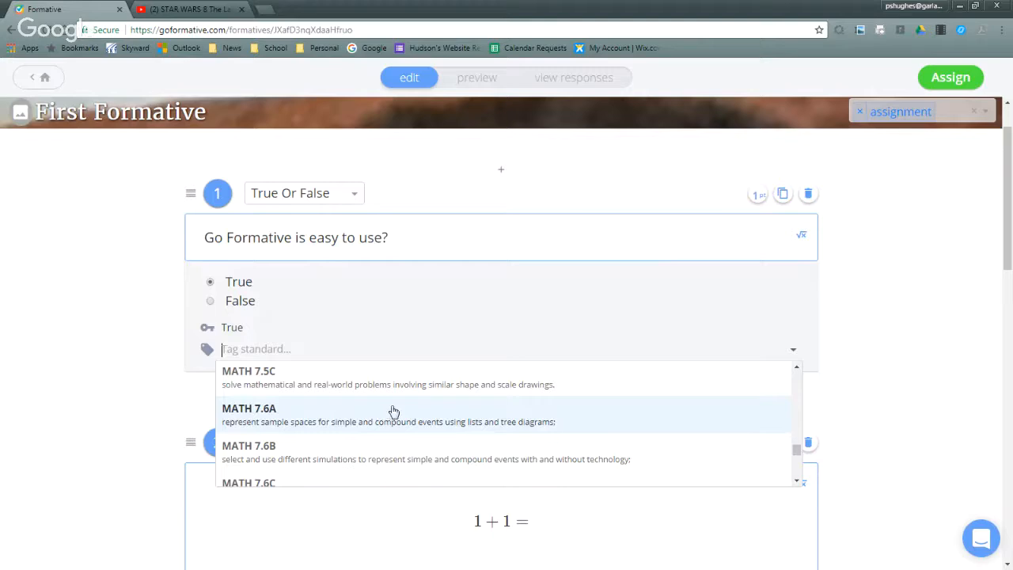
pyautogui.click(592, 421)
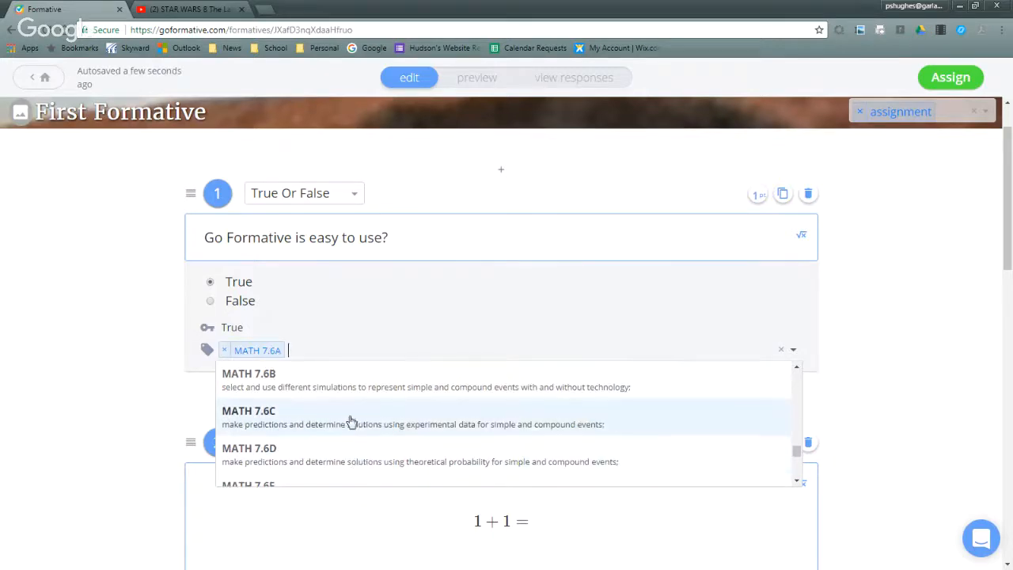
pyautogui.click(378, 396)
pyautogui.click(380, 422)
pyautogui.click(374, 453)
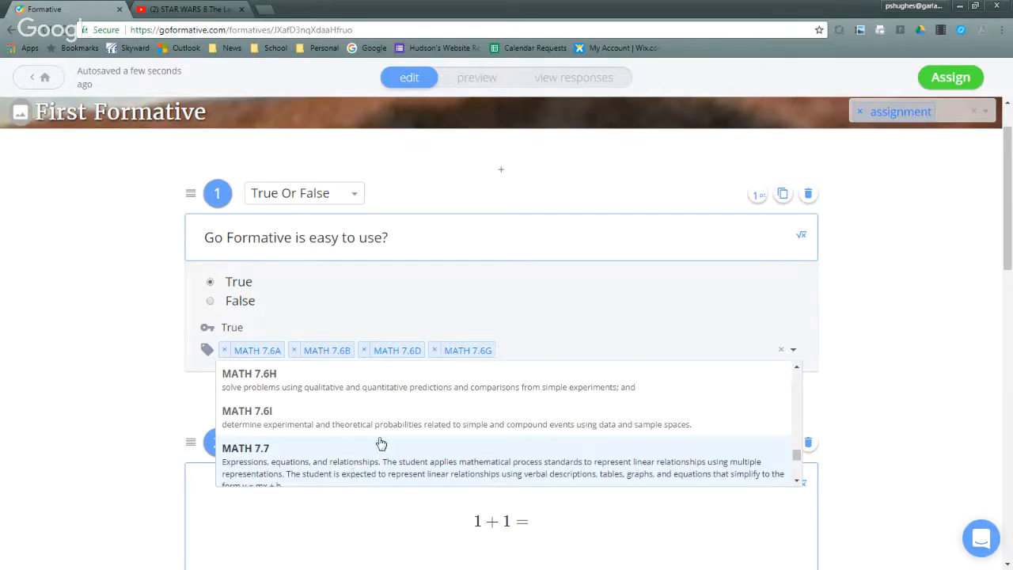
pyautogui.click(606, 317)
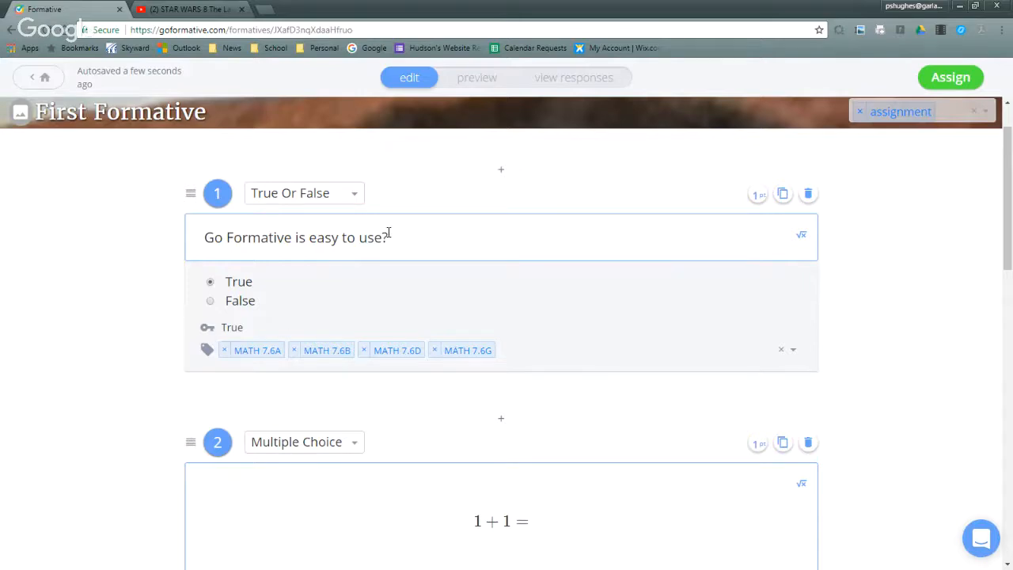
# - Clear all the standards tagged on question 1
pyautogui.click(792, 350)
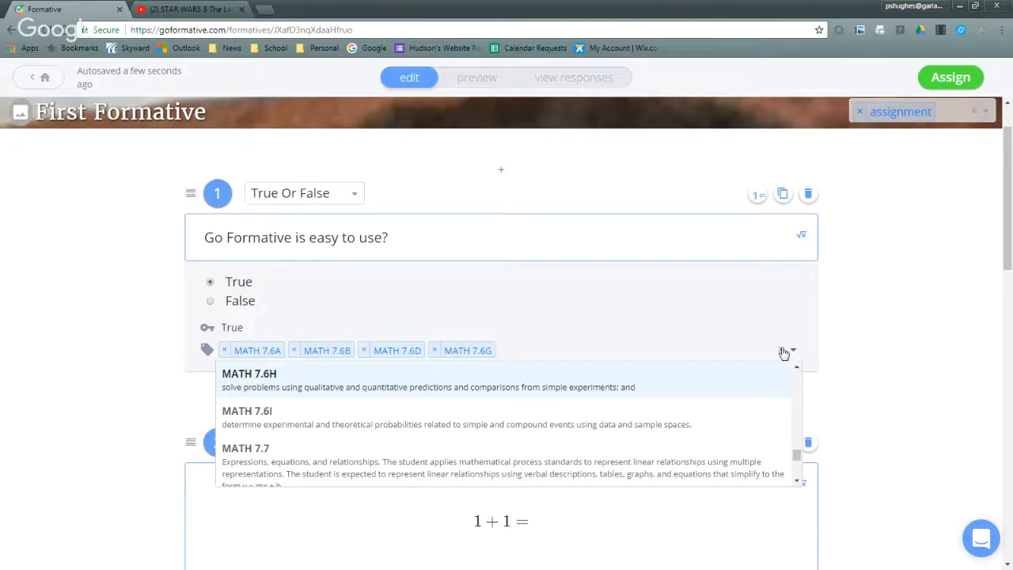
pyautogui.click(782, 349)
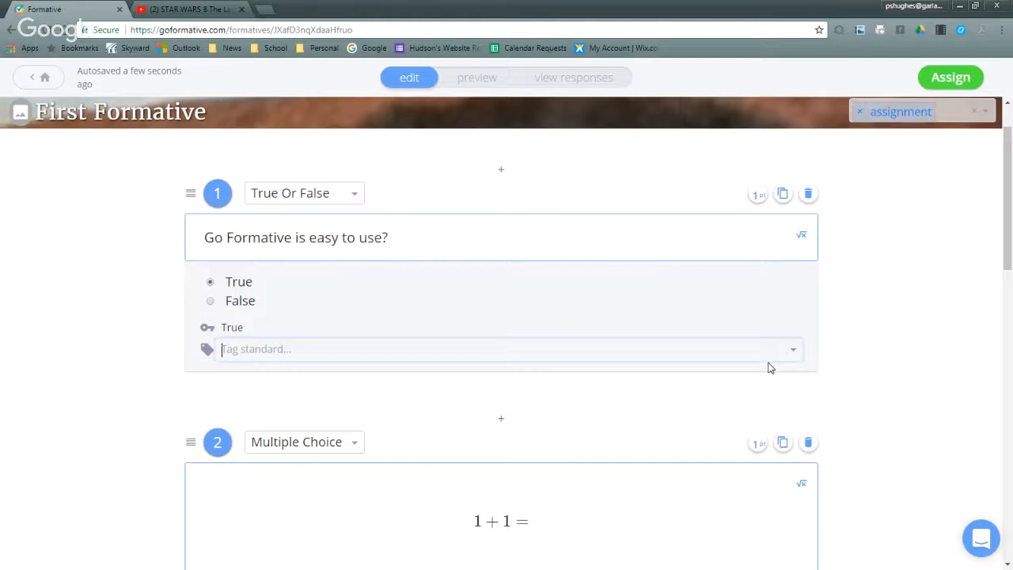
# - Insert the sample equation above "1 + 1 =" in question 2, open it for editing, and remove it again
pyautogui.scroll(-3, 601, 339)
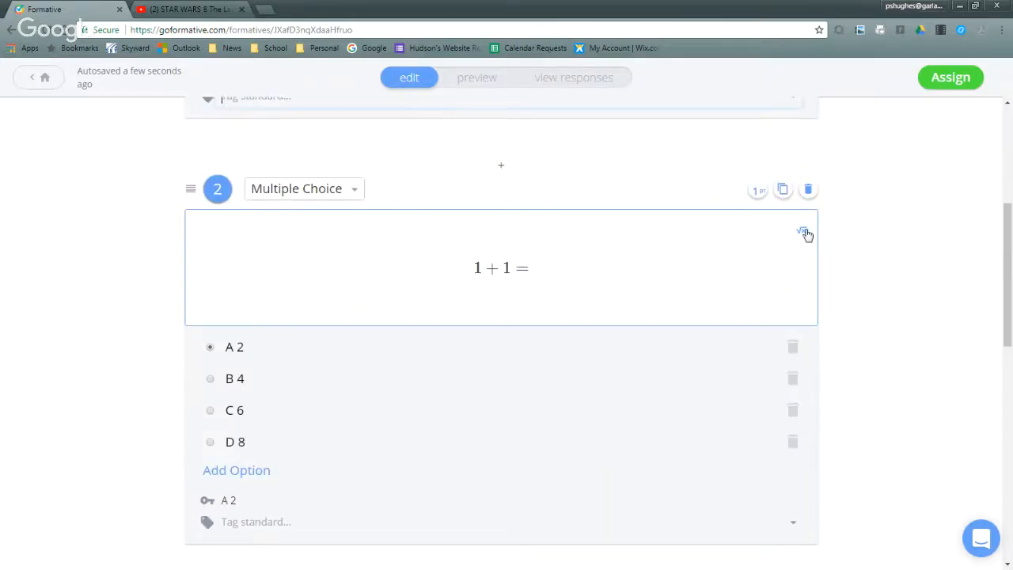
pyautogui.click(805, 234)
pyautogui.click(560, 269)
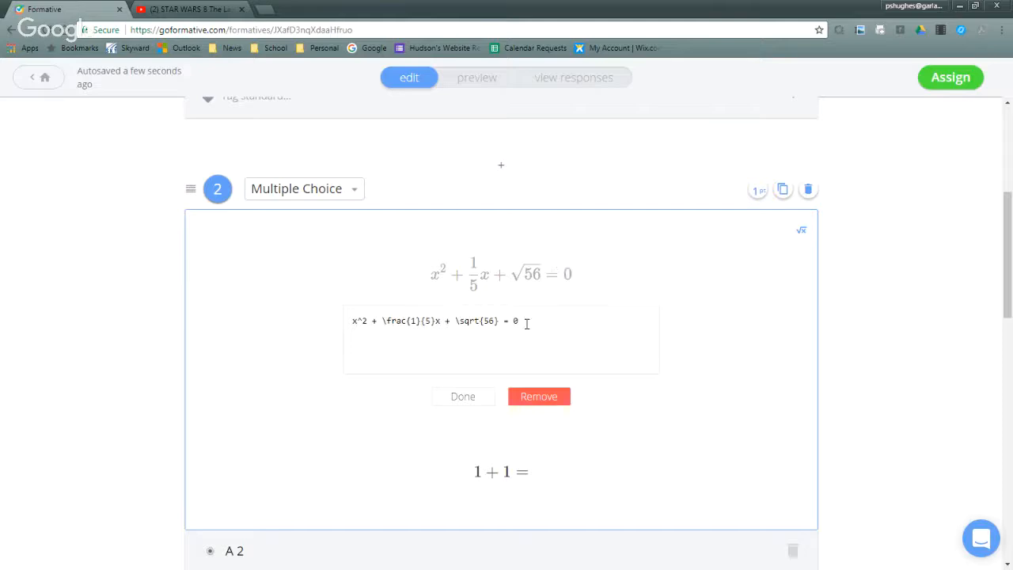
pyautogui.click(459, 401)
pyautogui.click(556, 283)
pyautogui.click(546, 398)
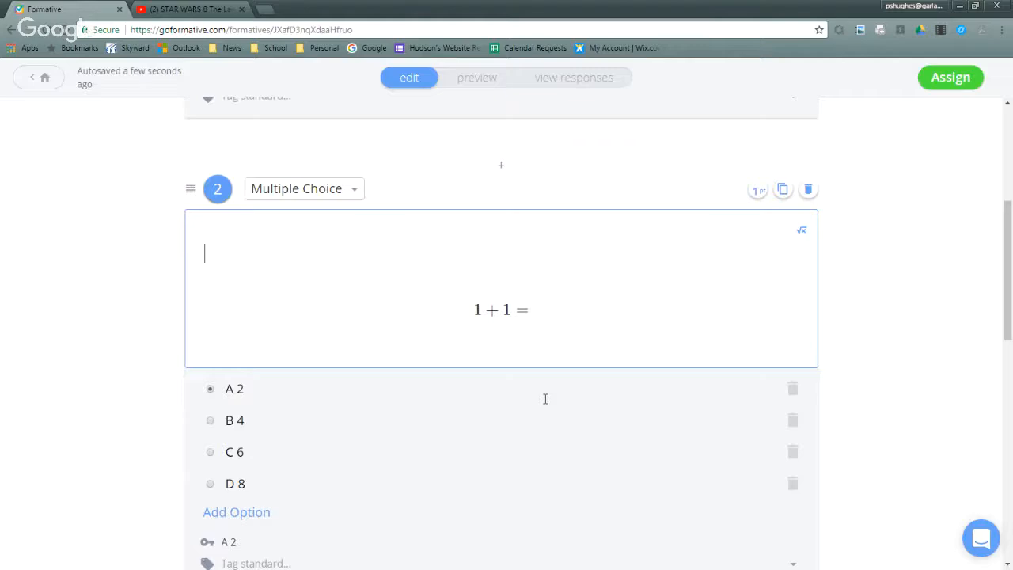
pyautogui.click(490, 260)
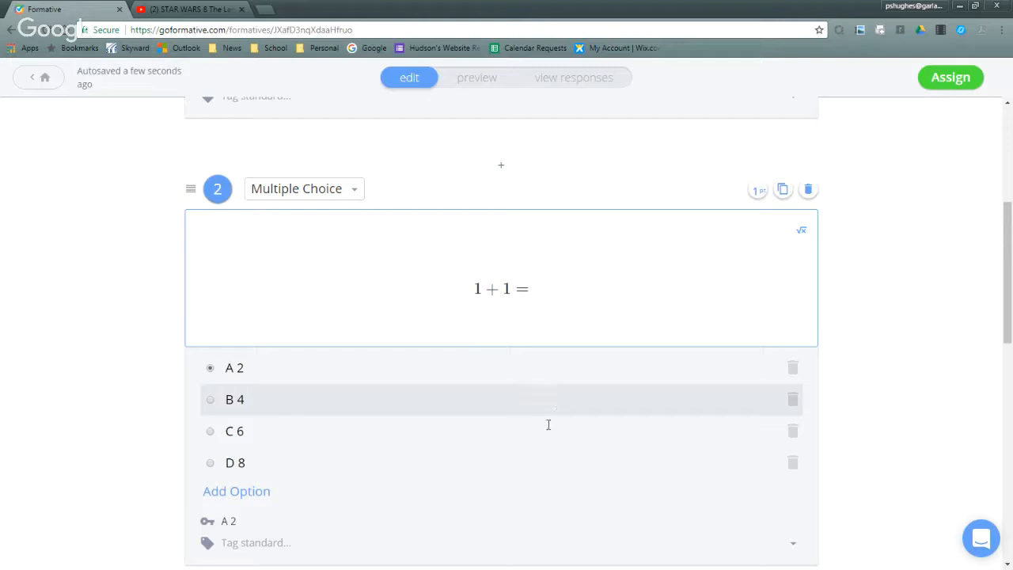
# - Add a White Board block between questions 1 and 2, and delete it
pyautogui.scroll(-2, 430, 395)
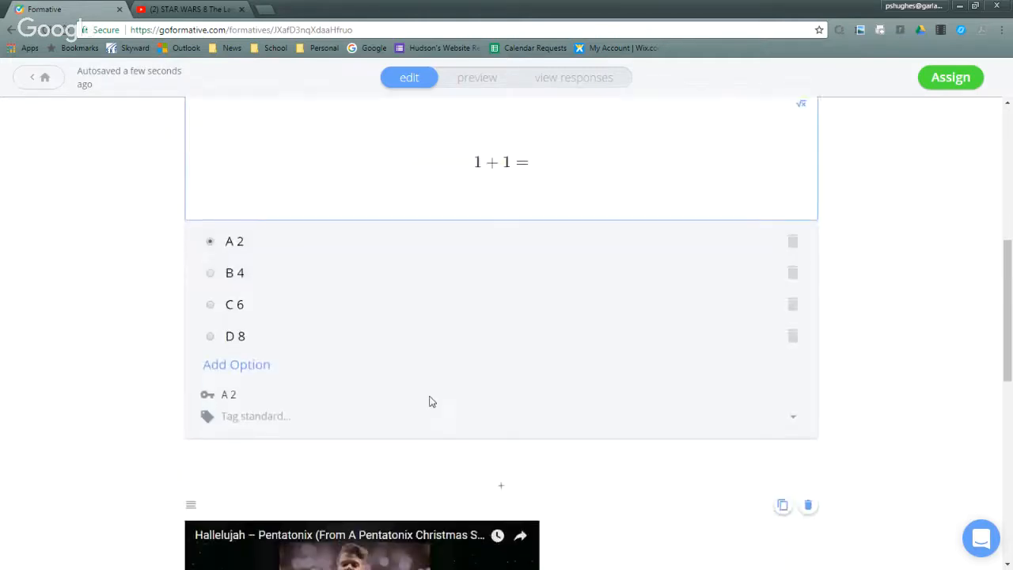
pyautogui.scroll(2, 430, 399)
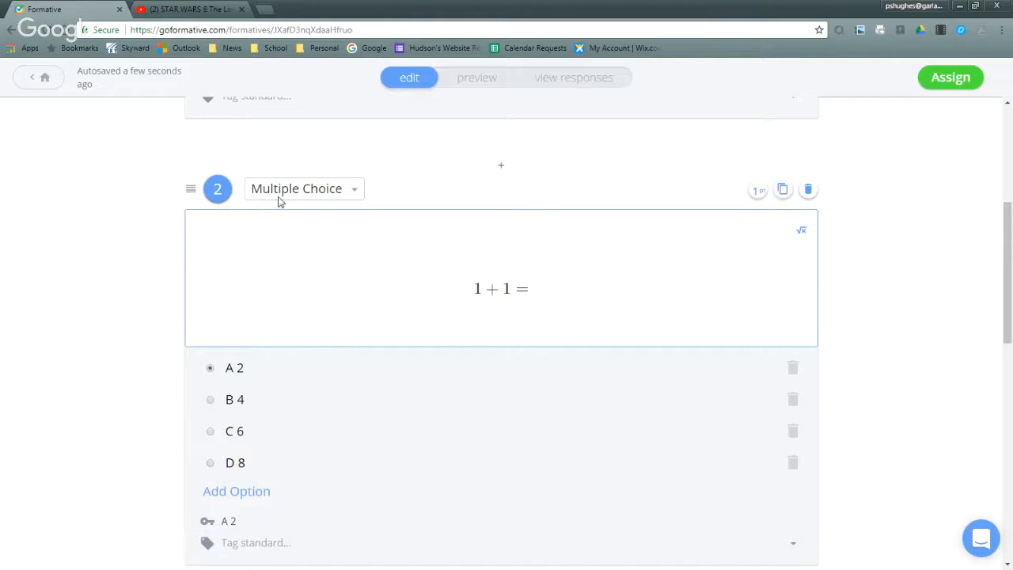
pyautogui.click(501, 166)
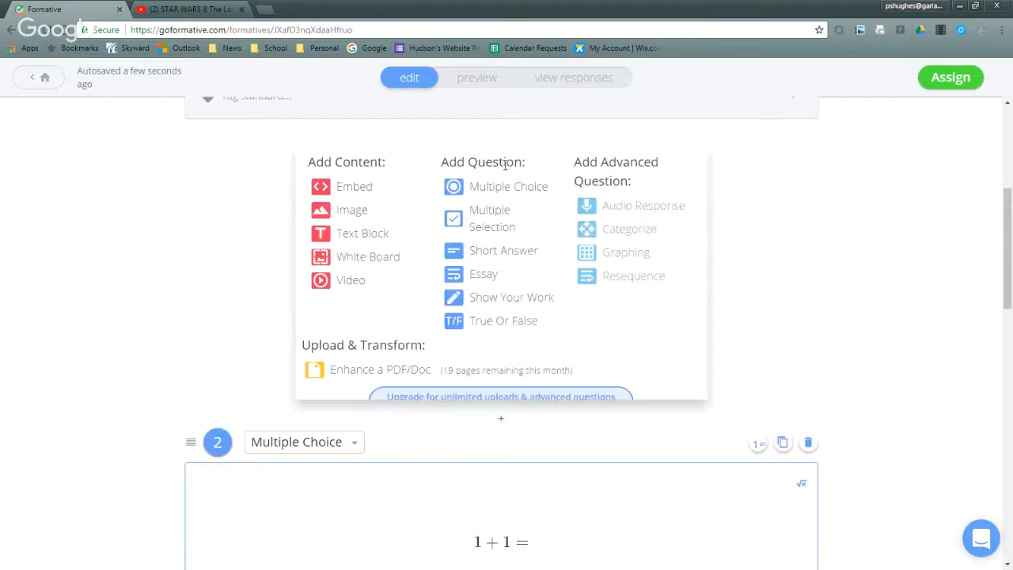
pyautogui.click(371, 261)
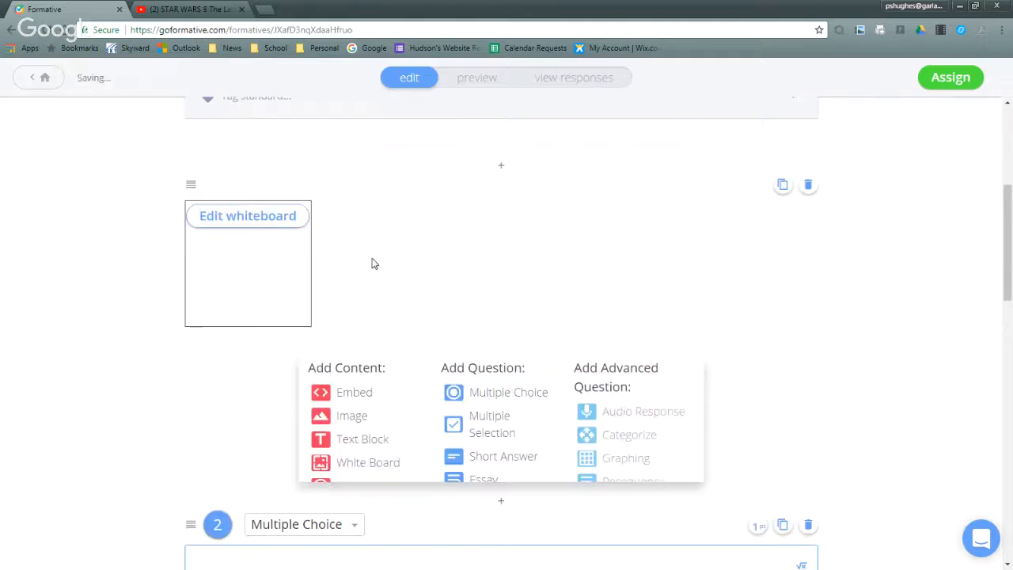
pyautogui.moveTo(228, 262); pyautogui.dragTo(458, 501)
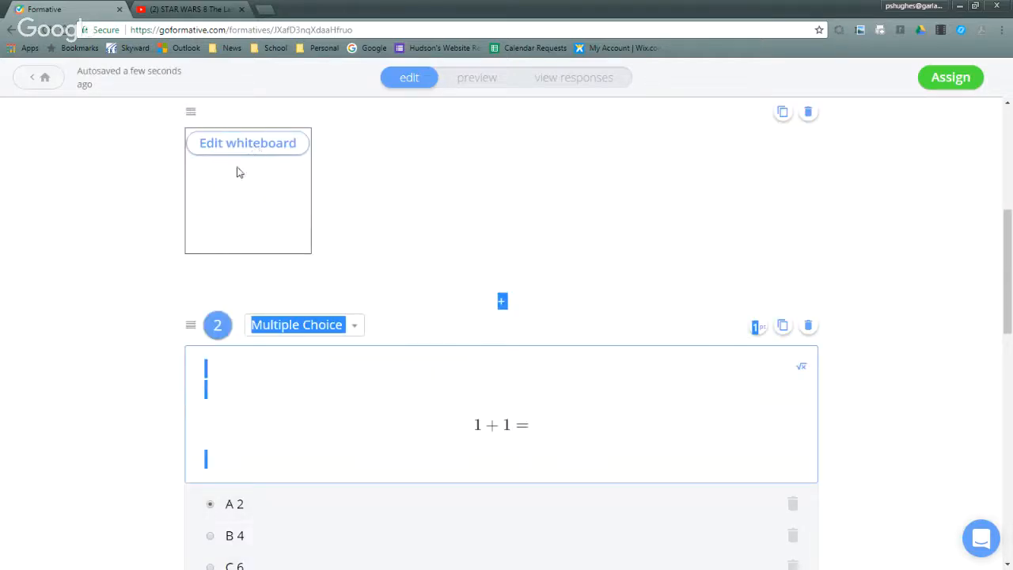
pyautogui.click(235, 173)
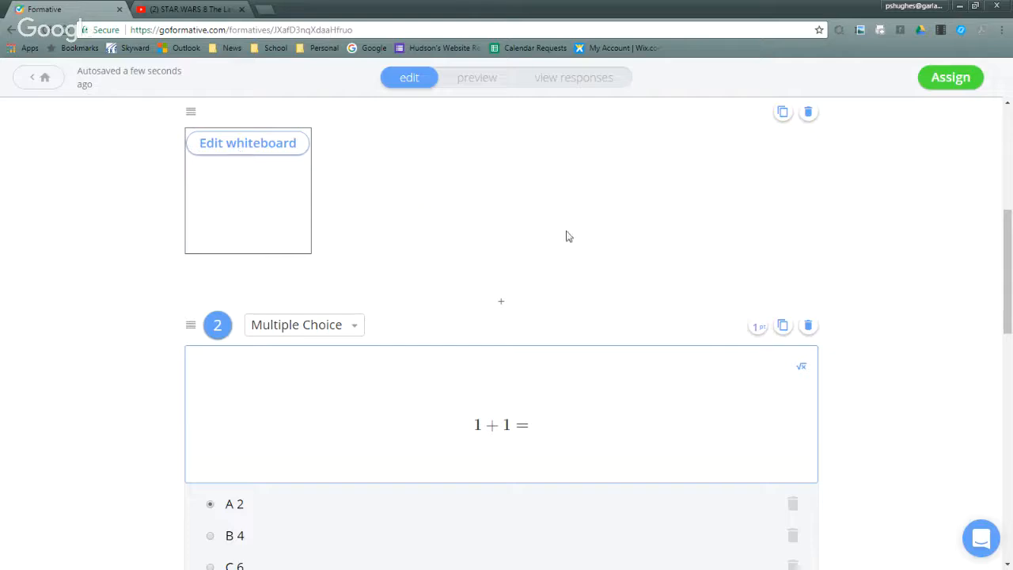
pyautogui.click(807, 114)
# - Add a White Board block below question 2, try to move it higher in the formative, and delete it
pyautogui.scroll(-4, 446, 351)
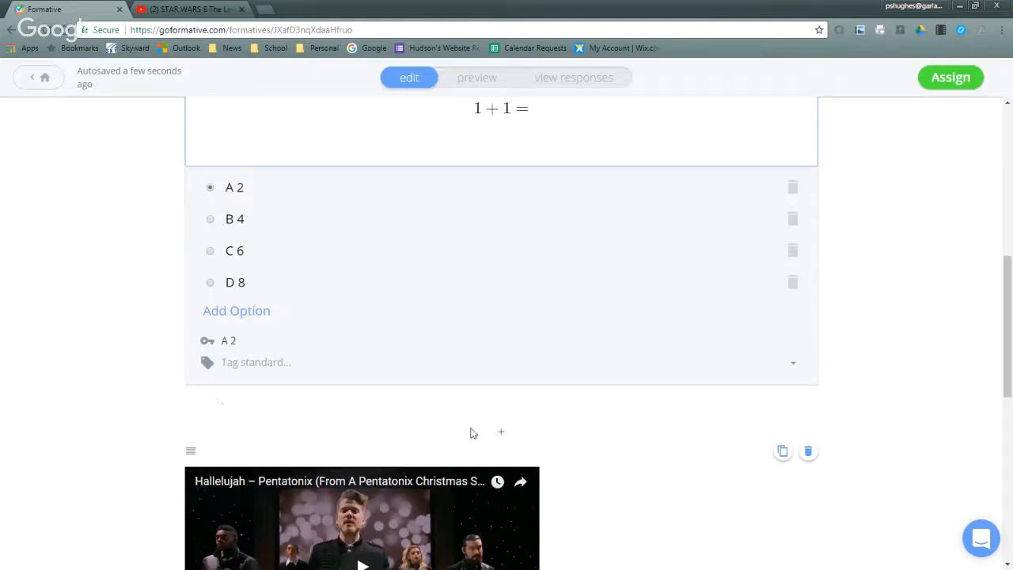
pyautogui.click(501, 432)
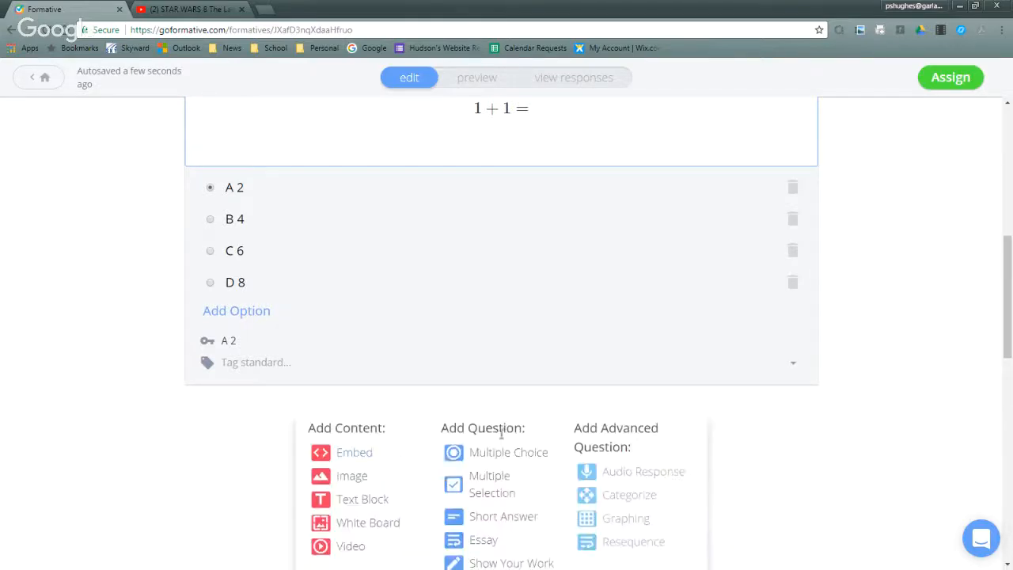
pyautogui.click(323, 529)
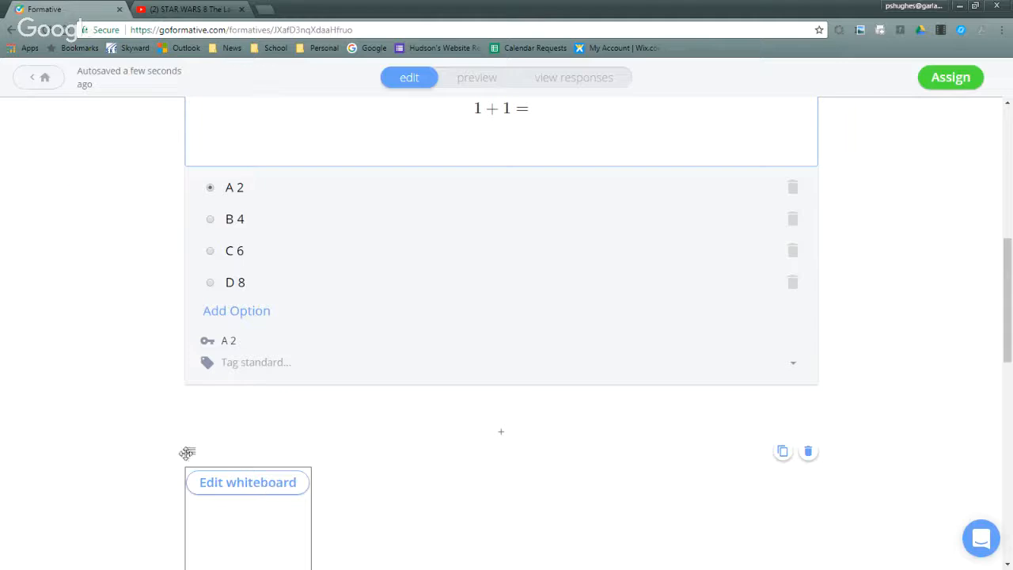
pyautogui.moveTo(190, 450); pyautogui.dragTo(316, 190)
pyautogui.scroll(-2, 265, 467)
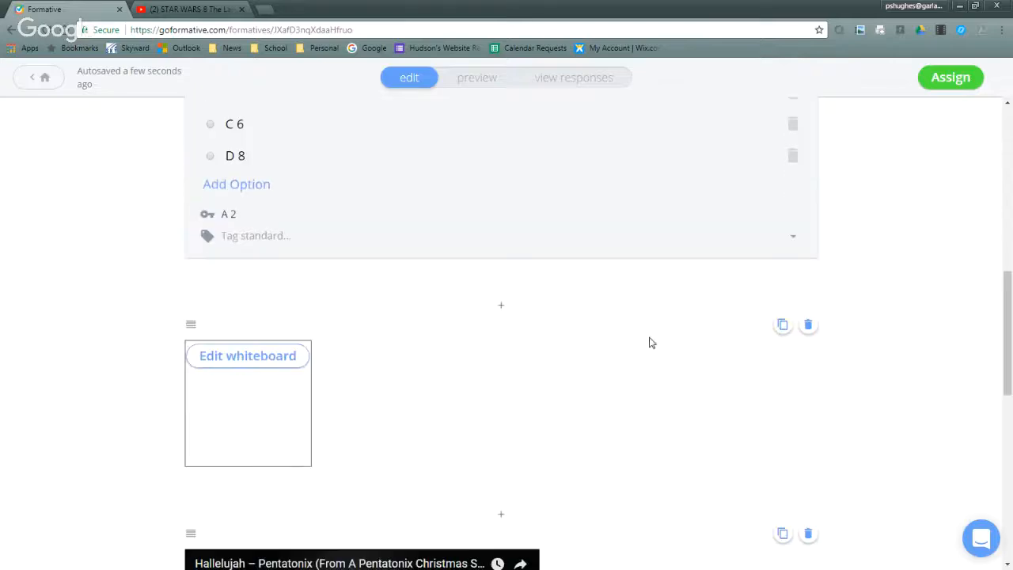
pyautogui.click(808, 326)
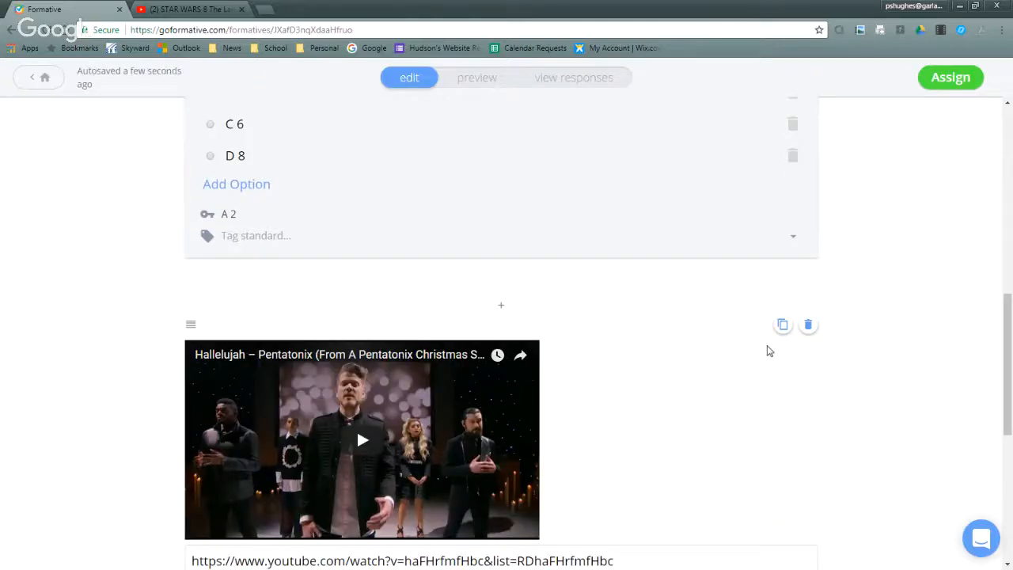
# - Review the Hallelujah video and the short-answer question 3 that follows it, and open the student responses for First Formative
pyautogui.scroll(-2, 343, 158)
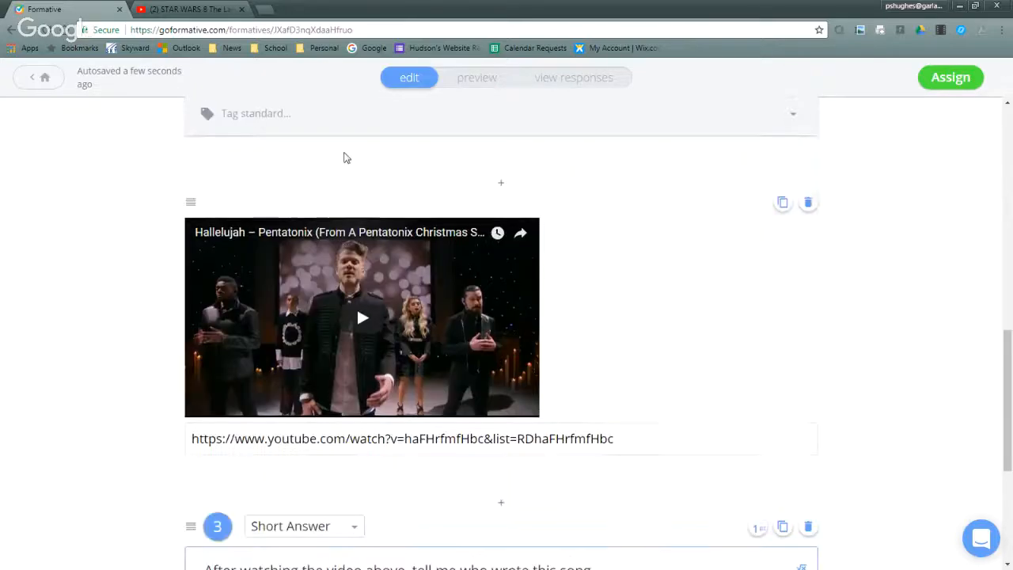
pyautogui.scroll(-1, 343, 158)
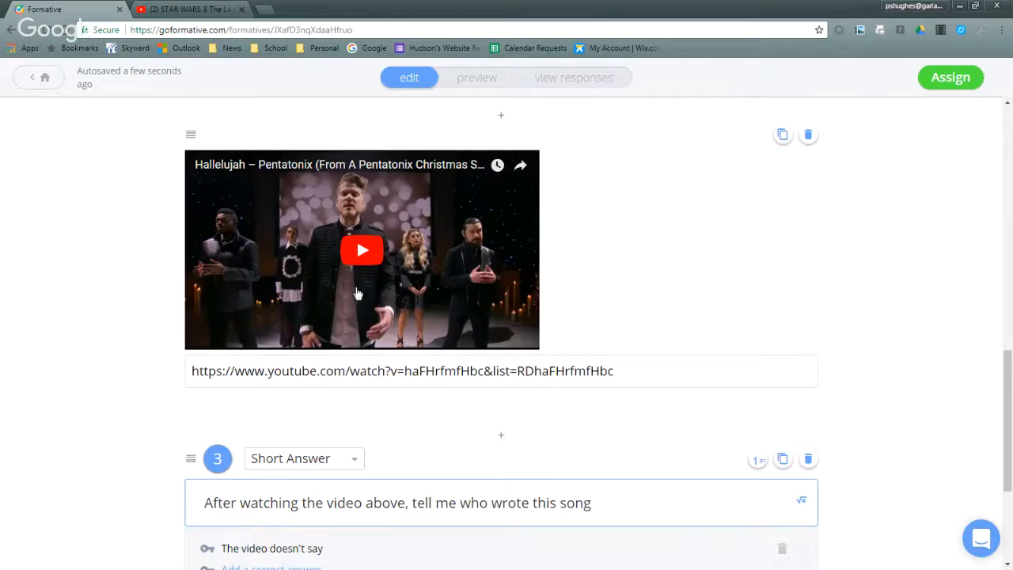
pyautogui.scroll(-3, 357, 293)
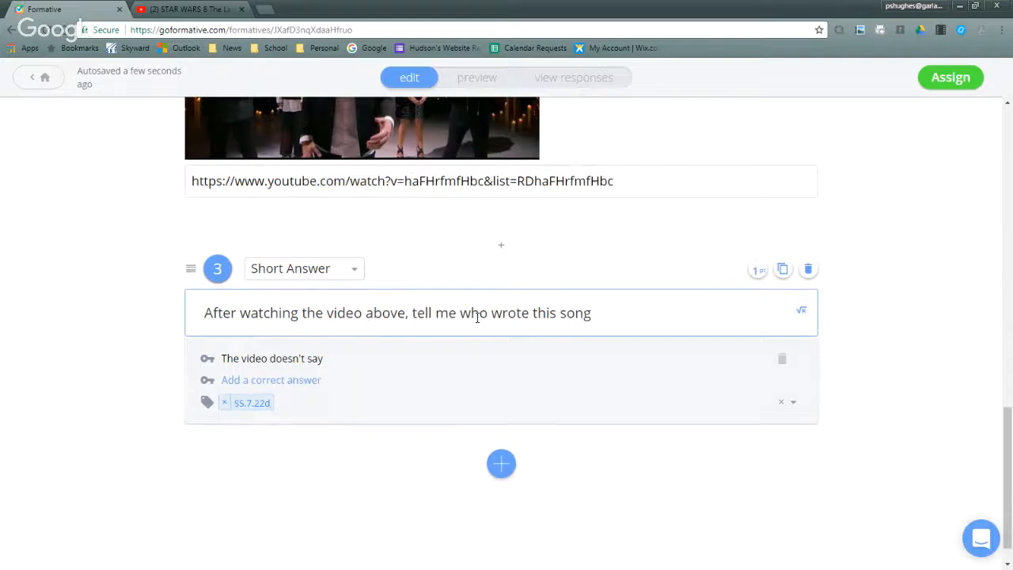
pyautogui.scroll(5, 621, 310)
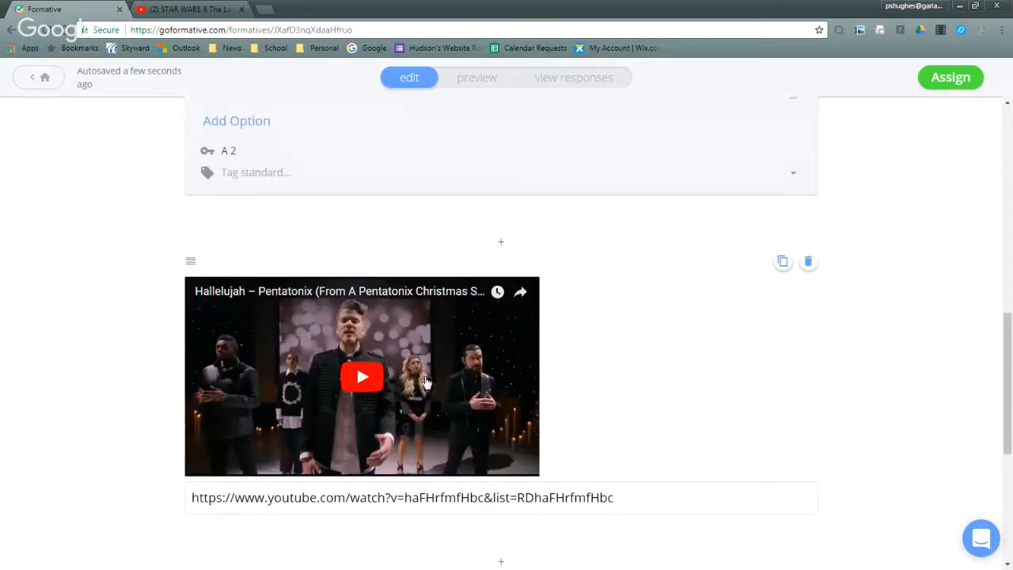
pyautogui.scroll(-5, 425, 382)
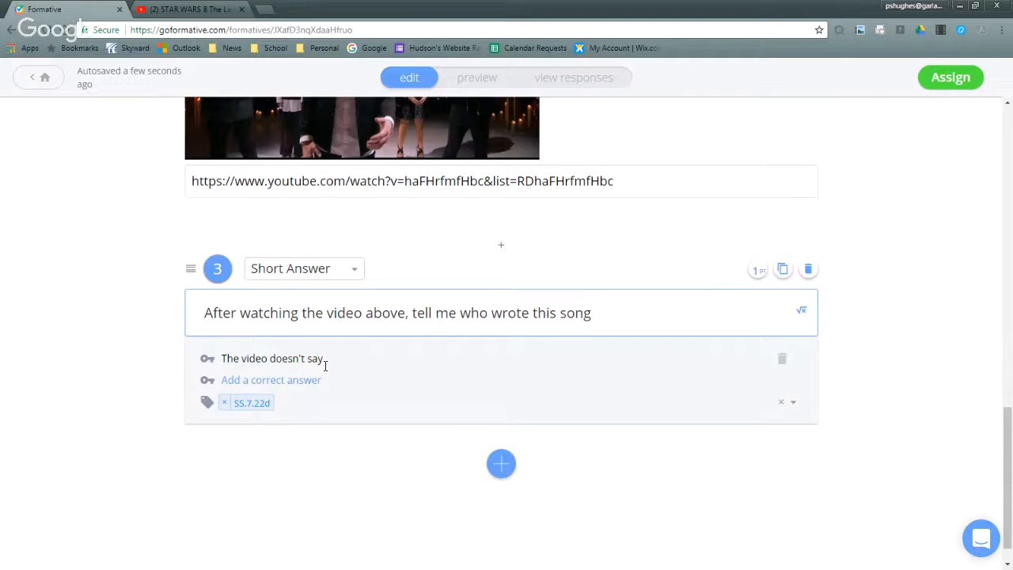
pyautogui.scroll(1, 325, 366)
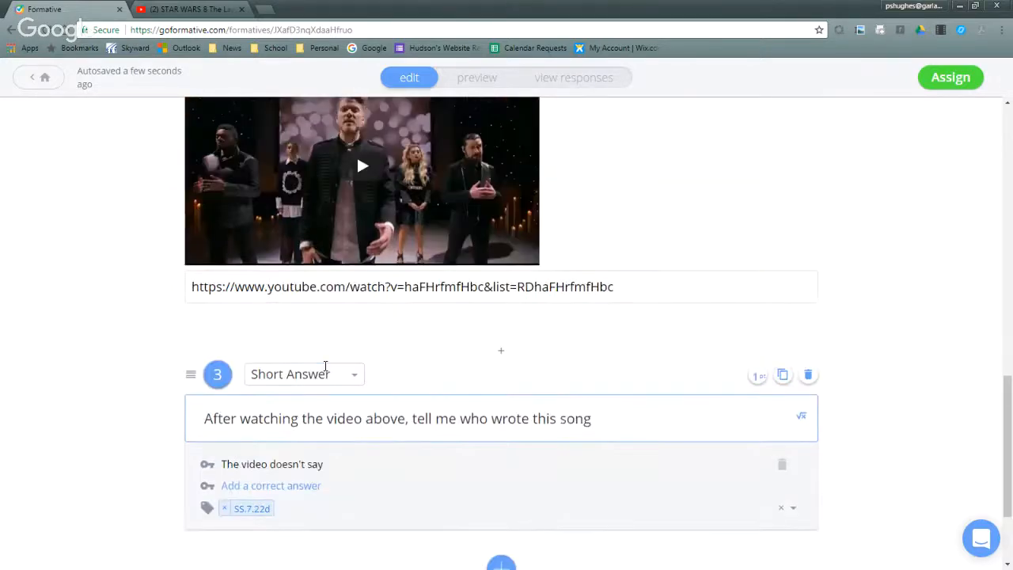
pyautogui.click(538, 77)
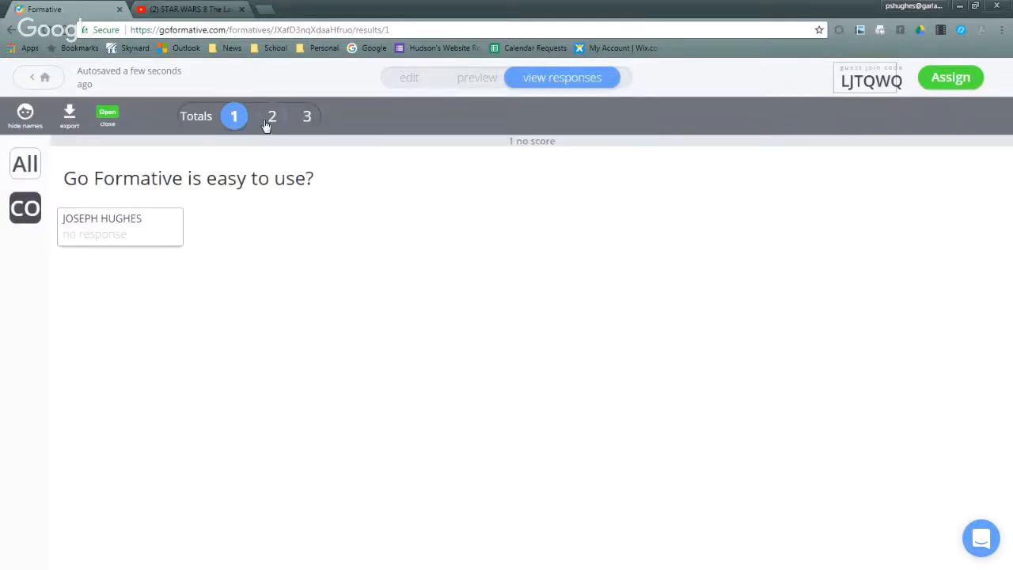
# - Show all students' responses to question 3 and give the "Can't tell" response the full 1 point
pyautogui.click(301, 116)
pyautogui.click(31, 164)
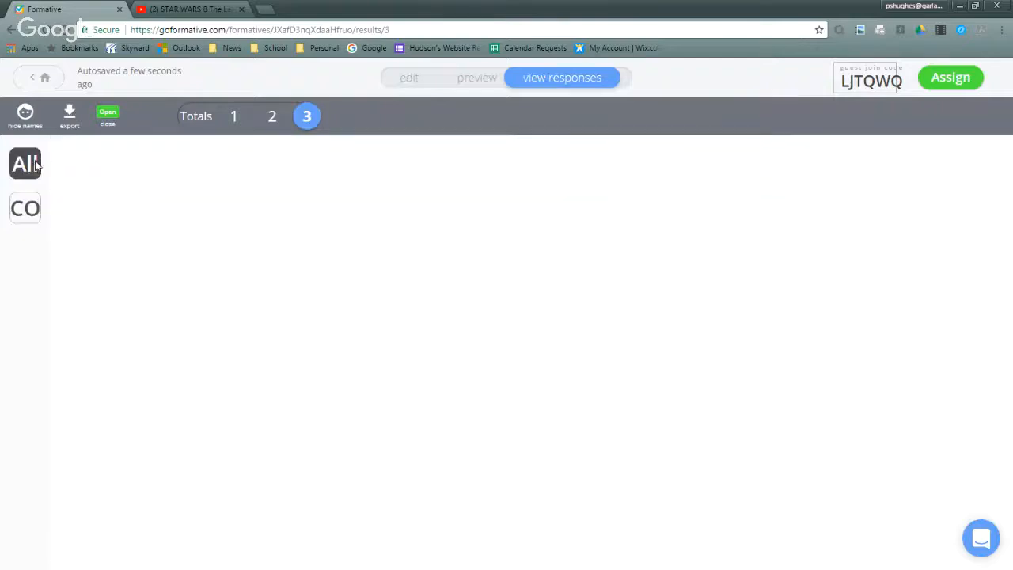
pyautogui.click(144, 233)
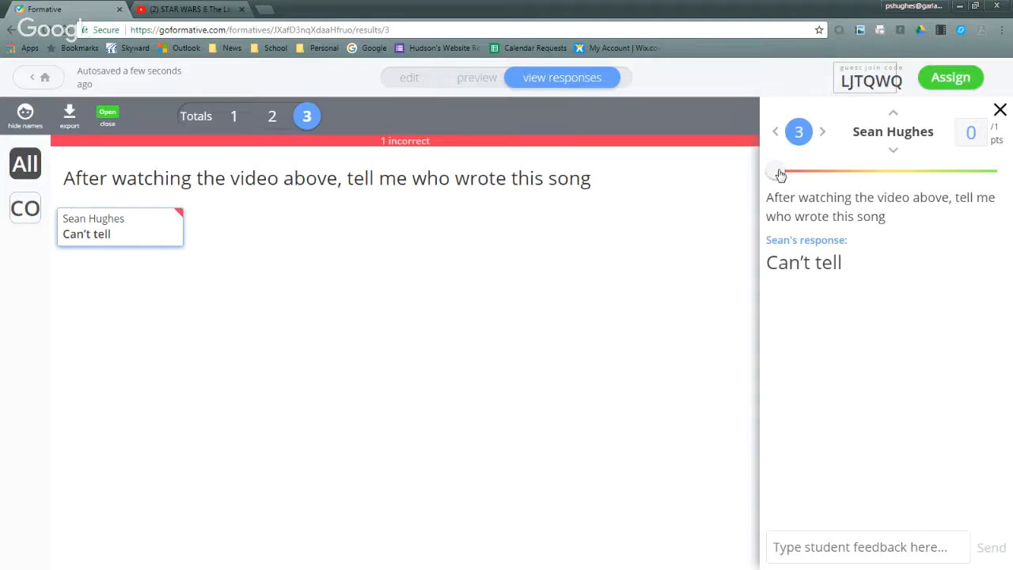
pyautogui.moveTo(779, 173); pyautogui.dragTo(1010, 162)
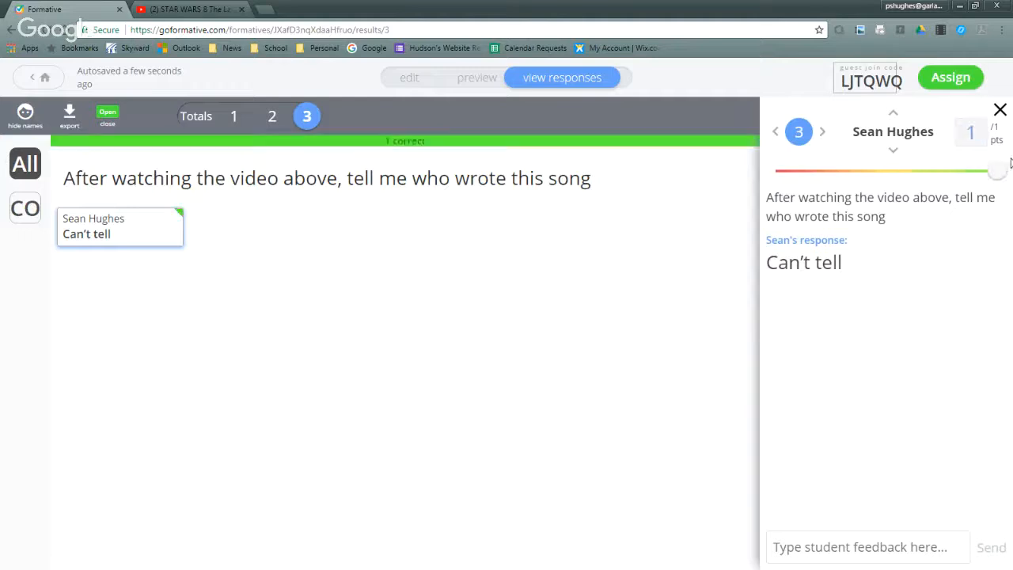
pyautogui.click(998, 110)
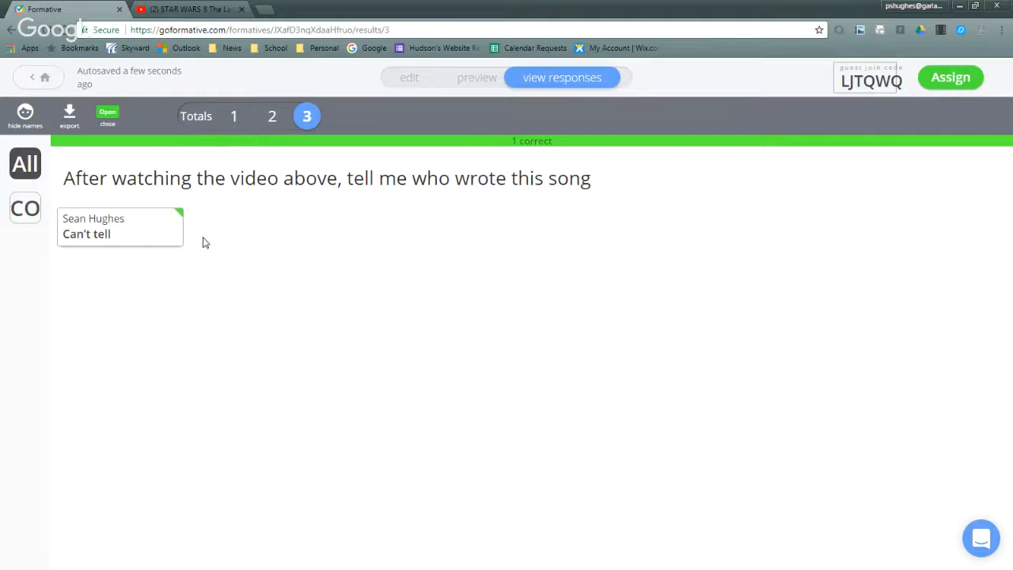
# - Leave the responses, open the upgrade plans, and compare the features of the Free, Premium Teacher and School/District plans
pyautogui.click(47, 78)
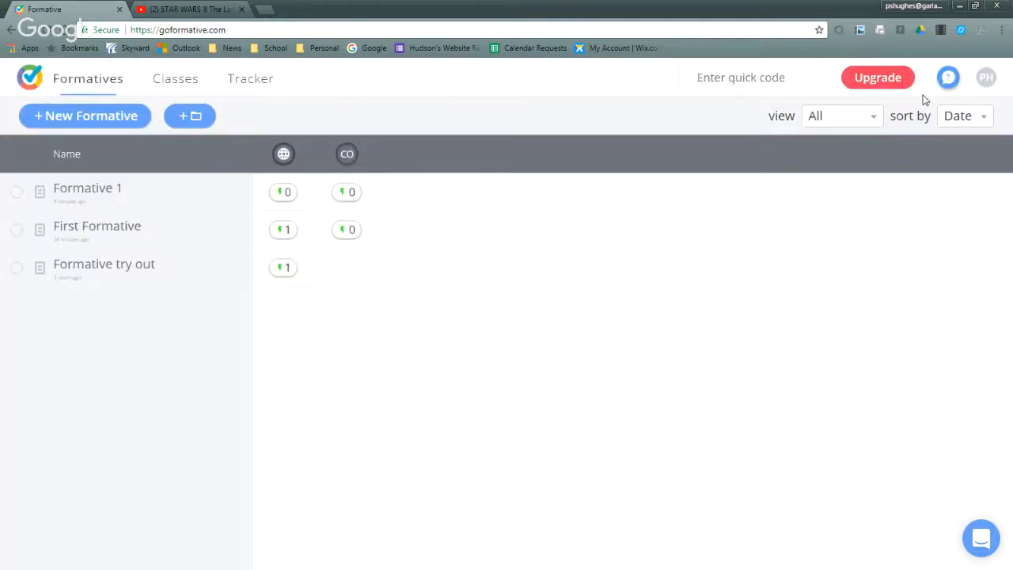
pyautogui.click(890, 86)
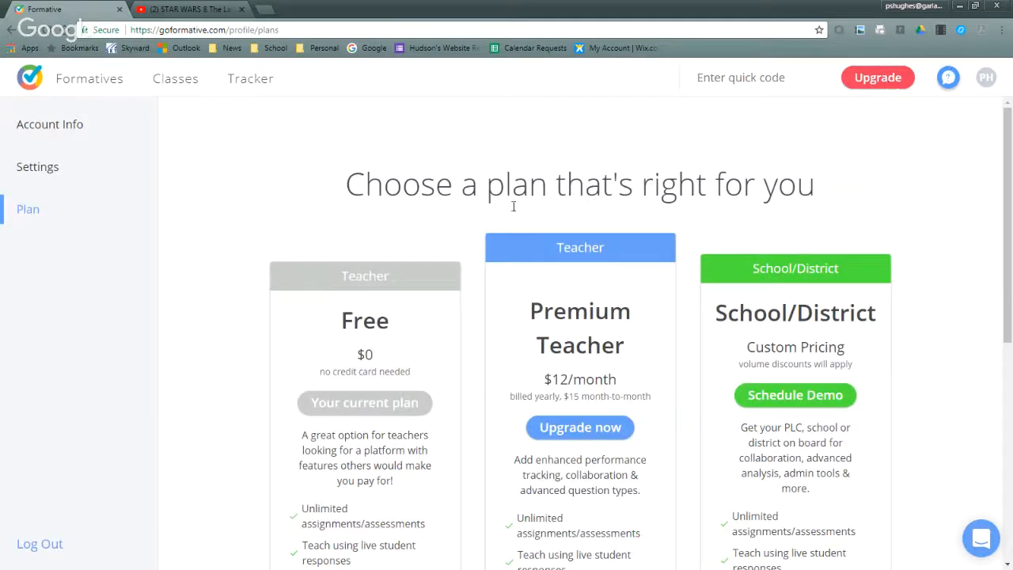
pyautogui.scroll(-2, 371, 218)
pyautogui.scroll(-1, 371, 217)
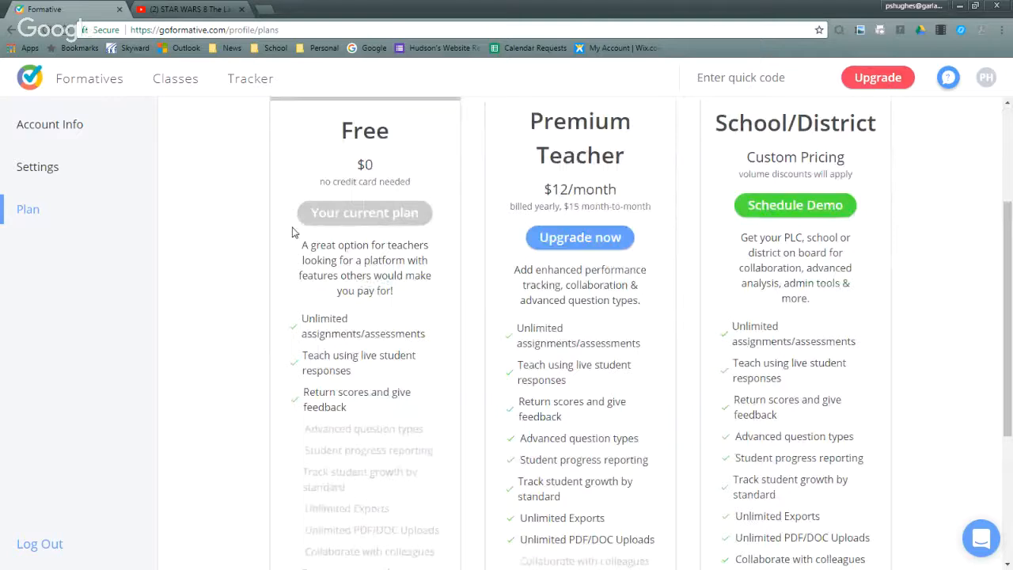
pyautogui.scroll(-1, 360, 291)
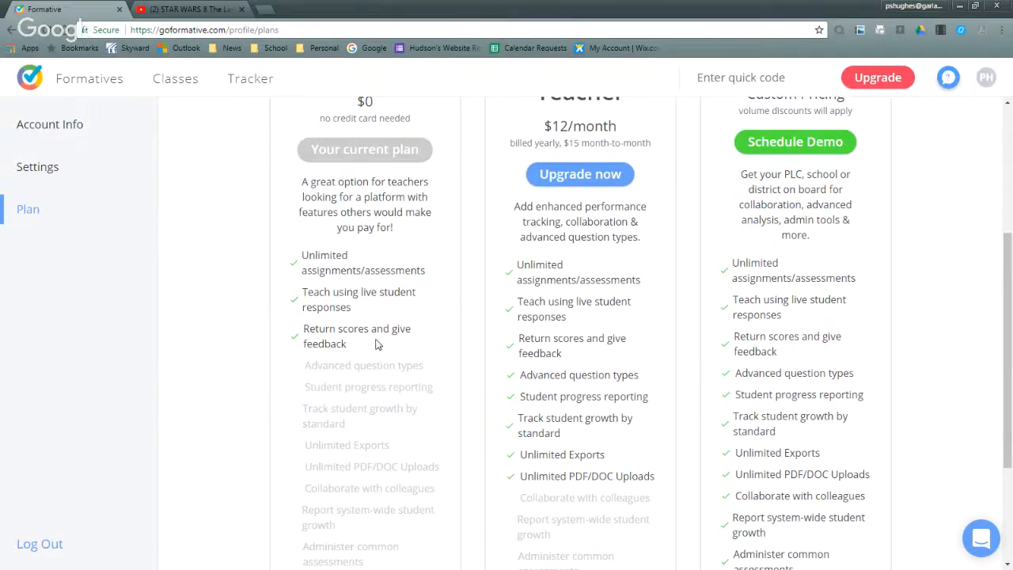
pyautogui.scroll(1, 375, 344)
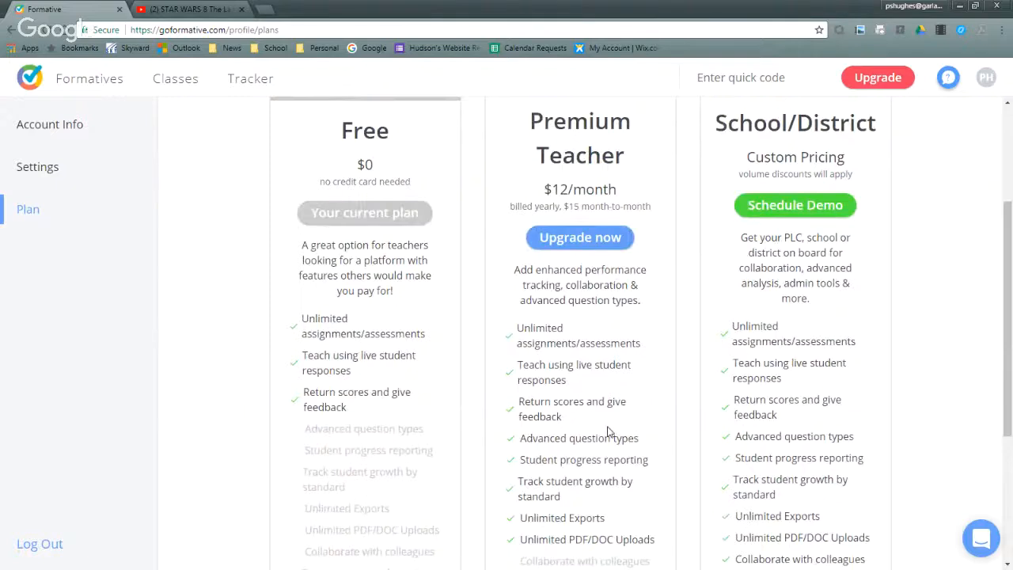
pyautogui.scroll(-1, 613, 383)
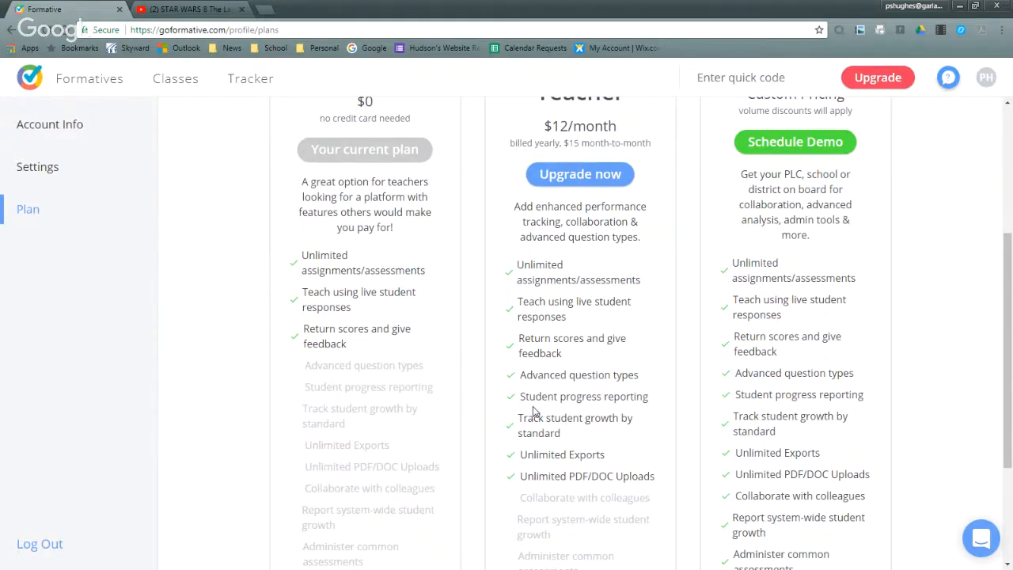
pyautogui.scroll(-1, 533, 411)
pyautogui.scroll(-1, 532, 411)
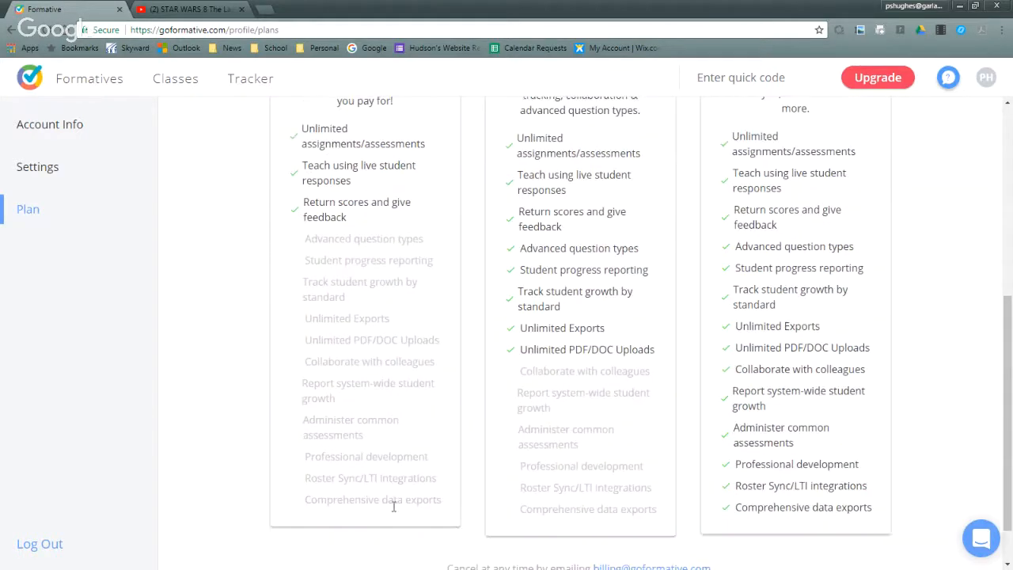
pyautogui.scroll(2, 393, 506)
pyautogui.moveTo(369, 362); pyautogui.dragTo(307, 186)
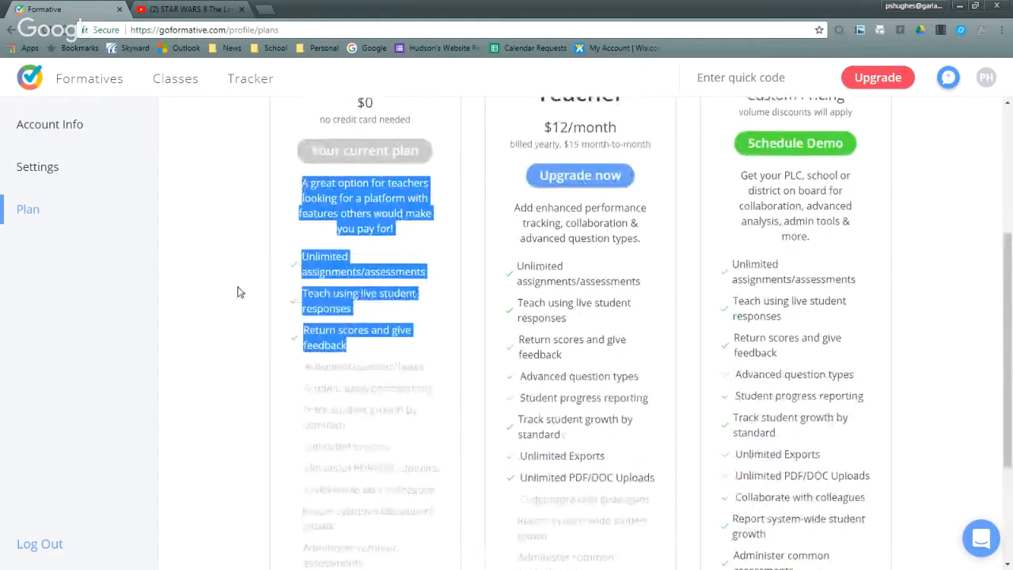
pyautogui.scroll(3, 240, 292)
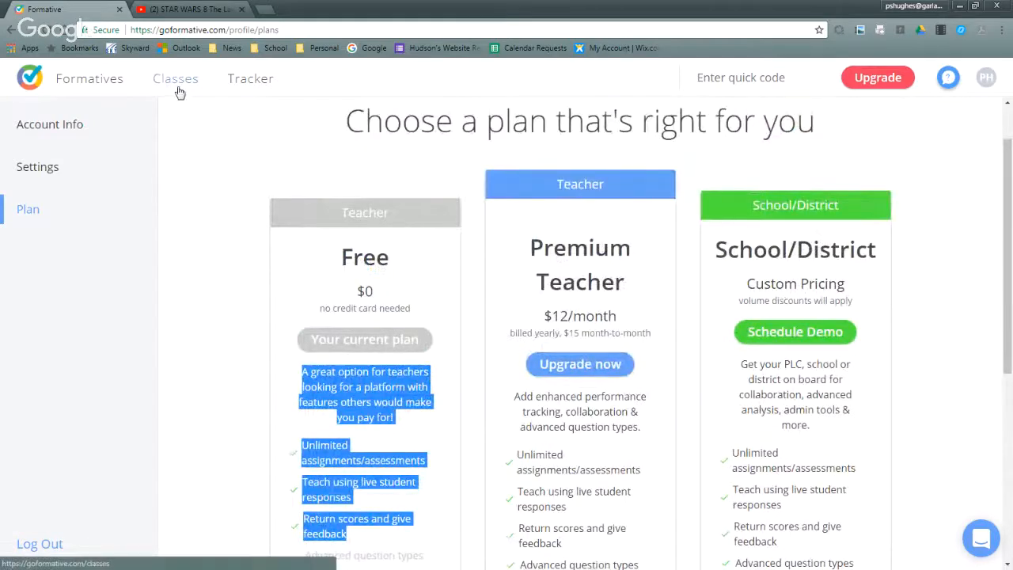
# - Return to the formatives list and check the actions offered for Formative try out, leaving it unselected
pyautogui.click(88, 81)
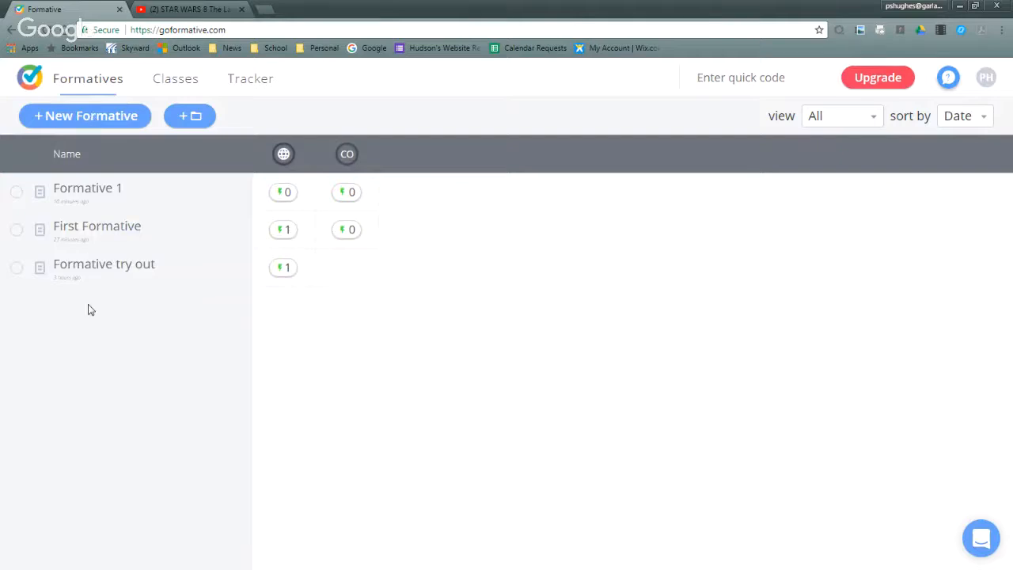
pyautogui.click(16, 268)
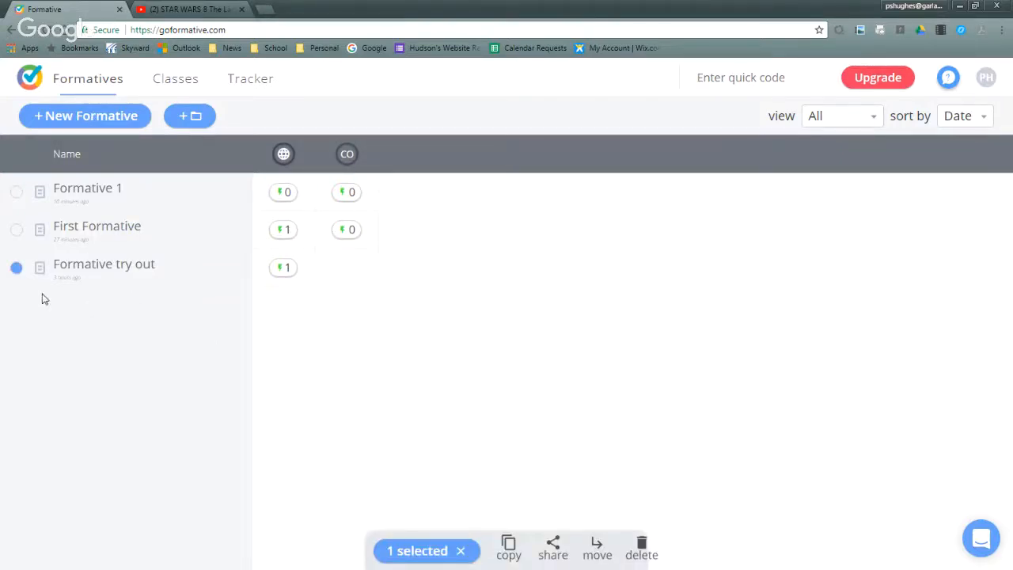
pyautogui.click(17, 269)
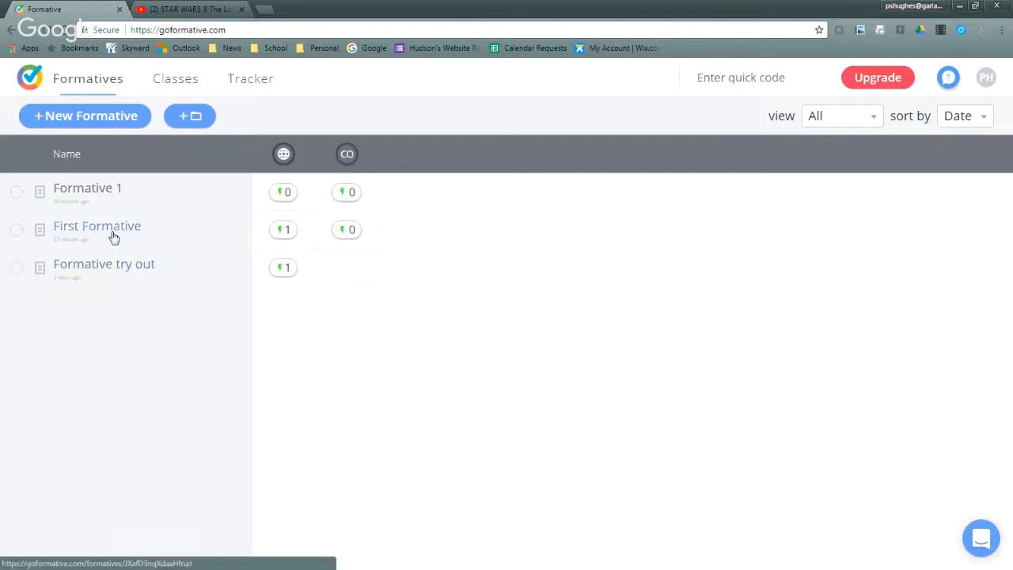
# - Import Google Sites Teacher Class from Google Classroom with the school account, and delete that class again
pyautogui.click(171, 83)
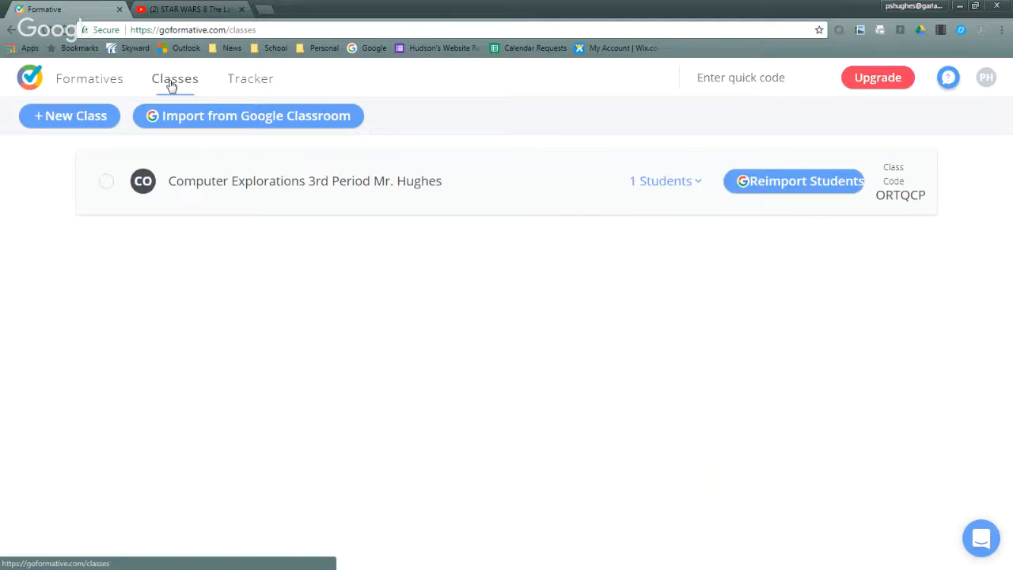
pyautogui.click(192, 120)
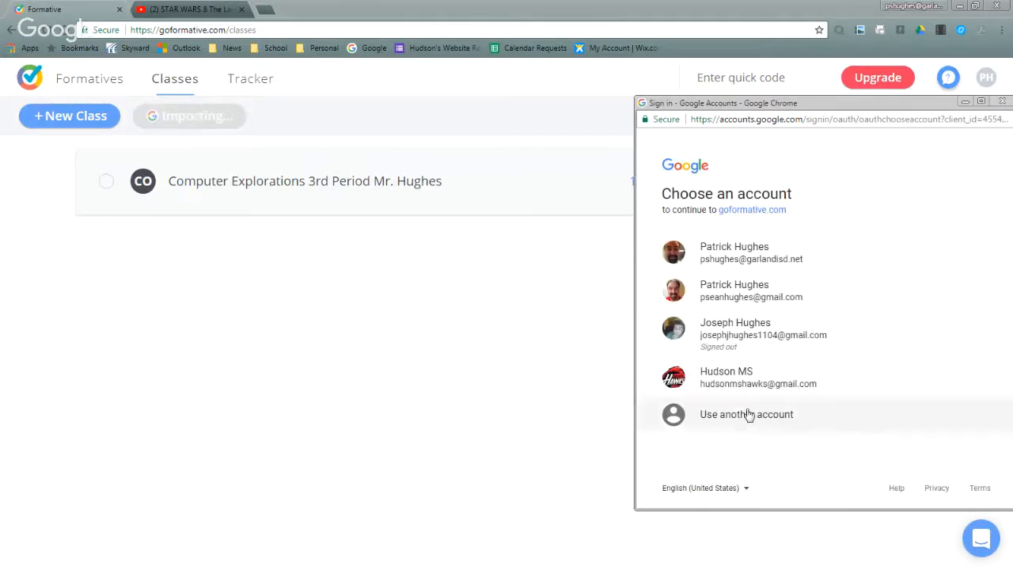
pyautogui.click(744, 267)
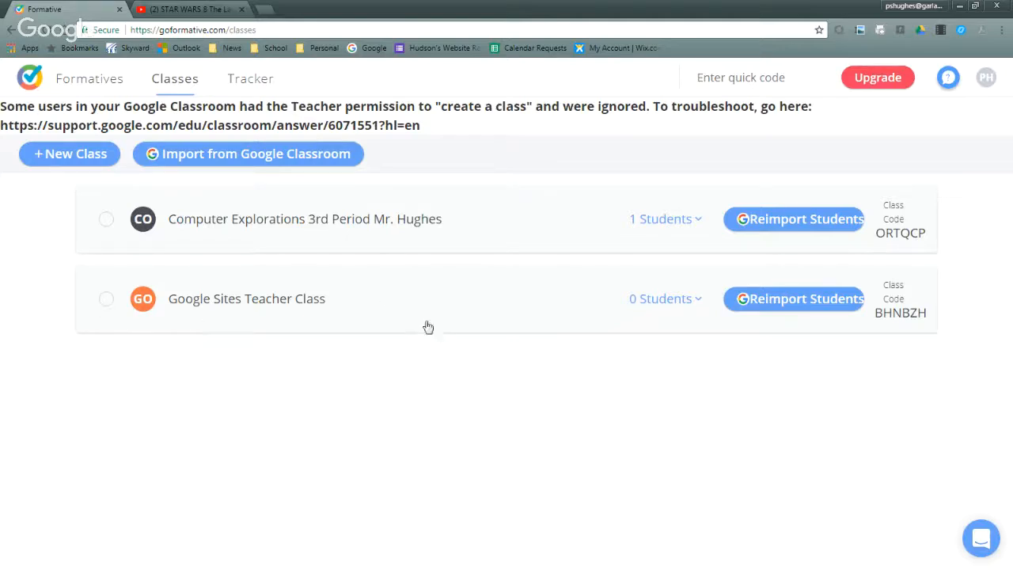
pyautogui.click(106, 300)
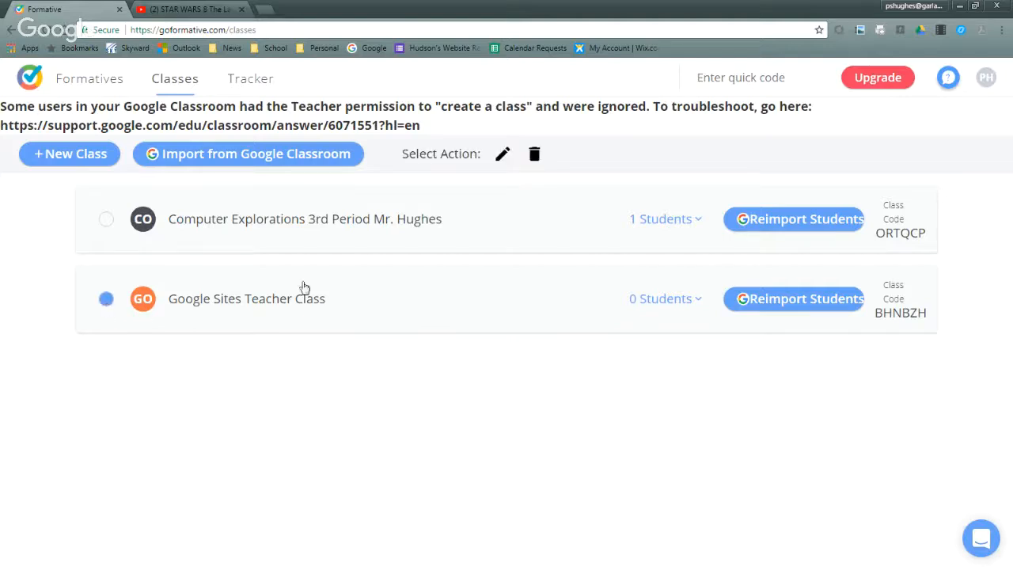
pyautogui.click(534, 156)
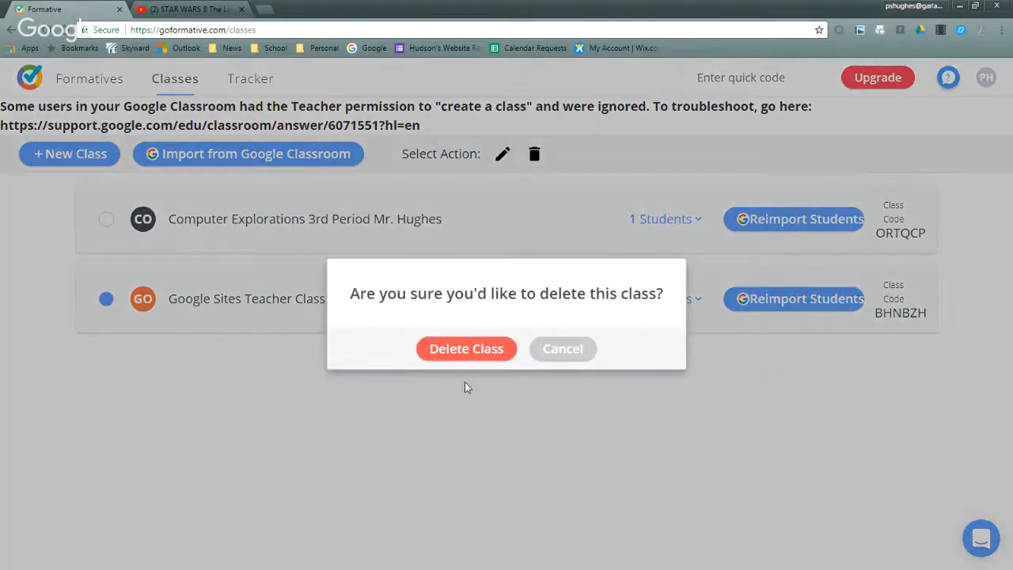
pyautogui.click(474, 350)
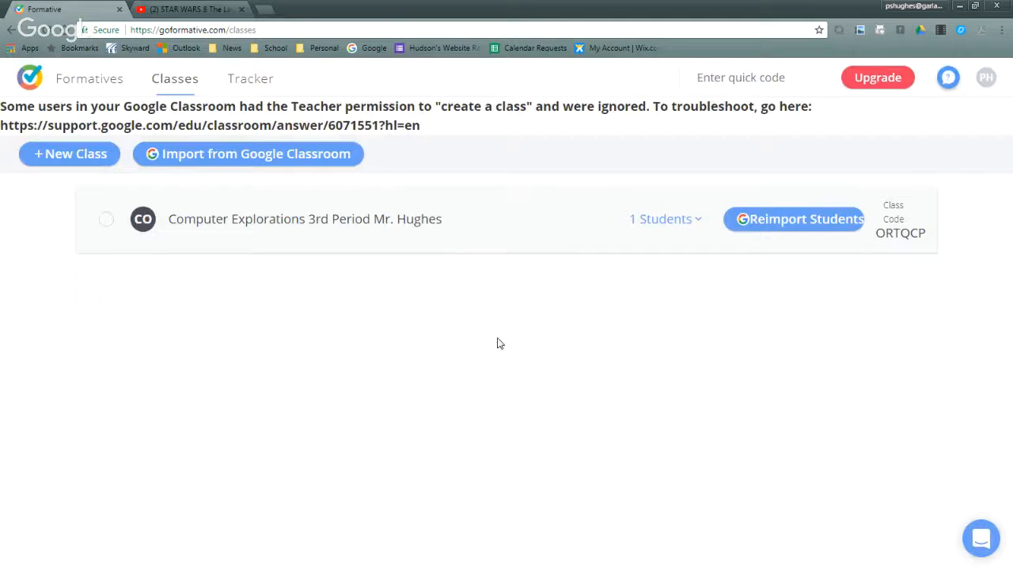
# - Expand the student roster of the Computer Explorations class, and add a purple class named Class 1 with the abbreviation C1
pyautogui.click(696, 226)
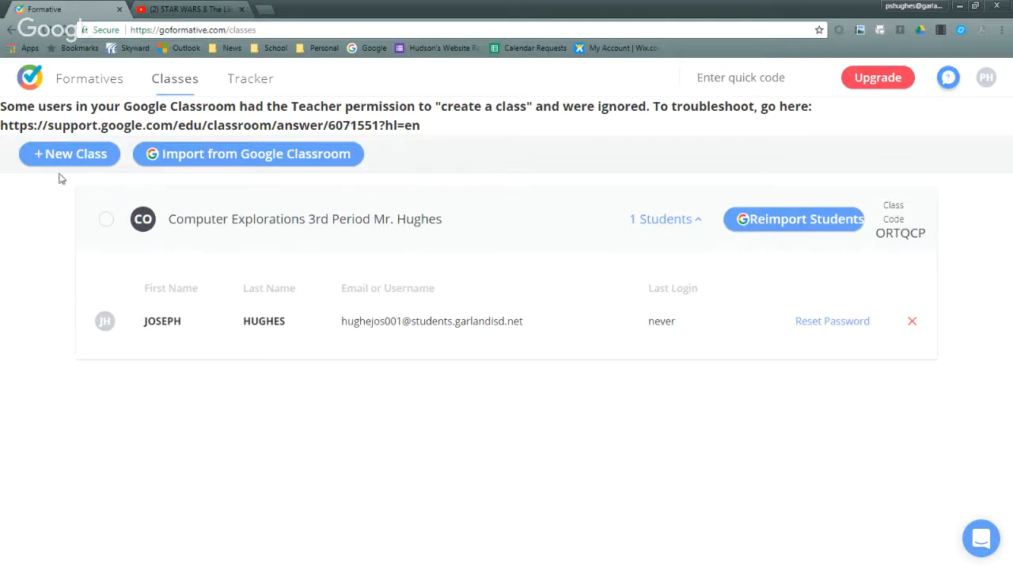
pyautogui.click(82, 154)
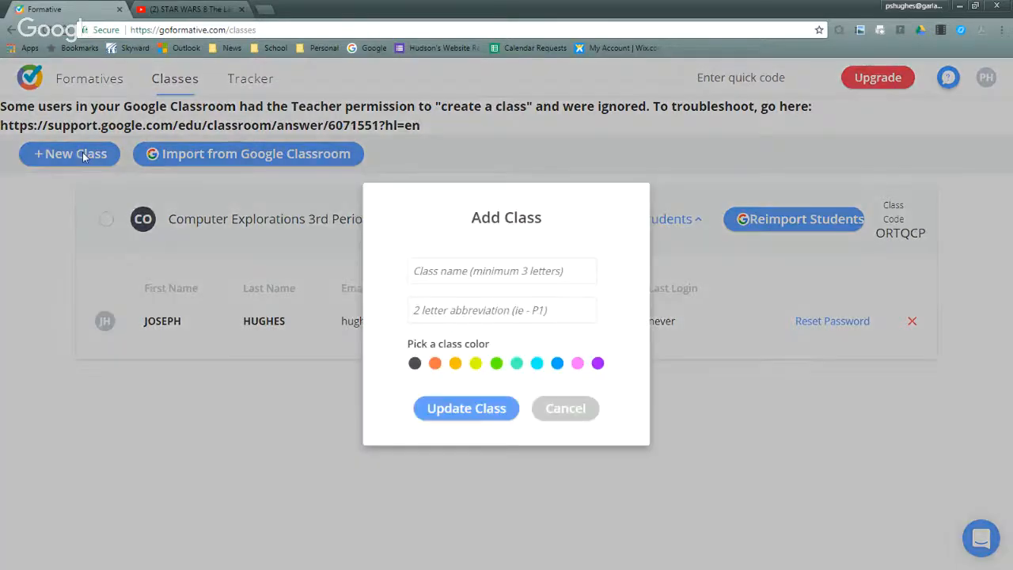
pyautogui.click(457, 271)
pyautogui.write('Class 1')
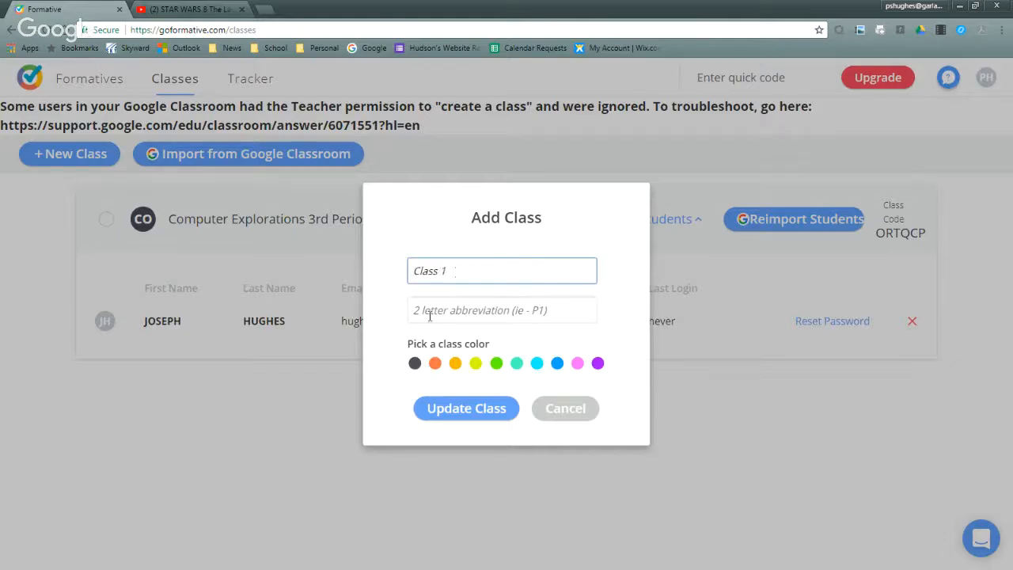
pyautogui.click(599, 364)
pyautogui.click(441, 312)
pyautogui.write('C1')
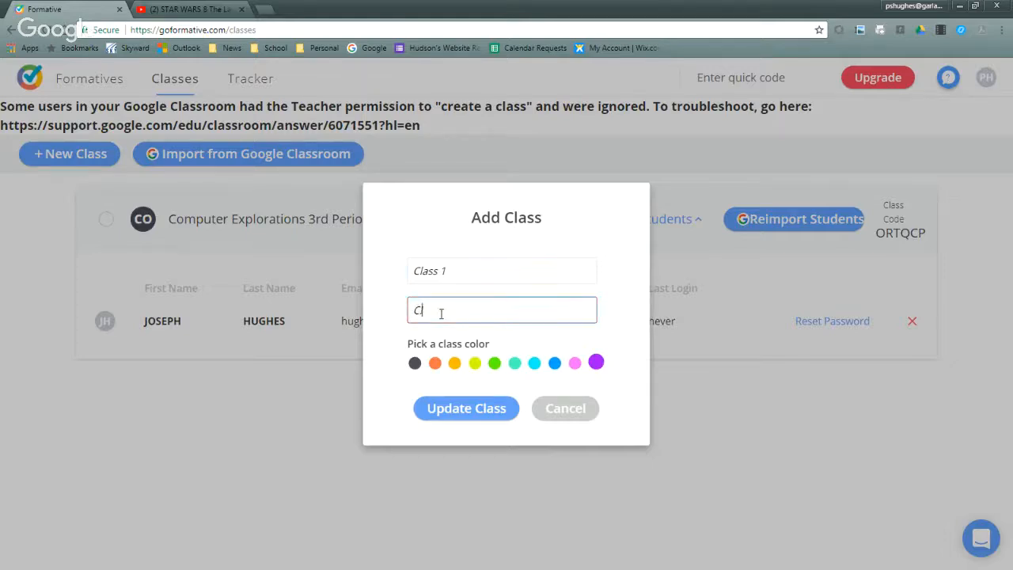
pyautogui.click(474, 414)
pyautogui.click(448, 317)
pyautogui.write('1')
pyautogui.click(491, 408)
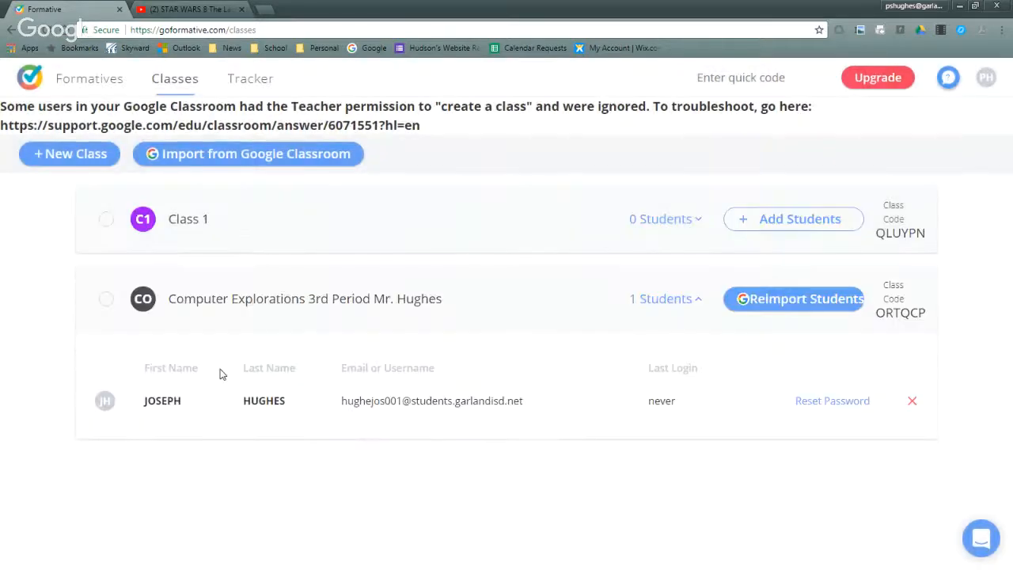
# - Start adding students to Class 1 with teacher-created accounts, and fill in the first student's first and last name
pyautogui.click(760, 211)
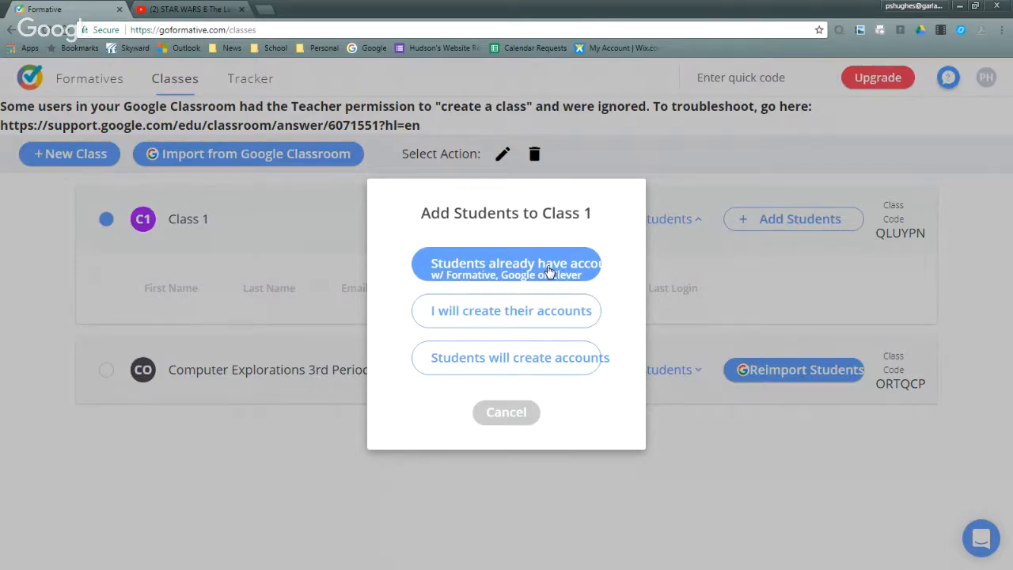
pyautogui.click(510, 312)
pyautogui.click(251, 324)
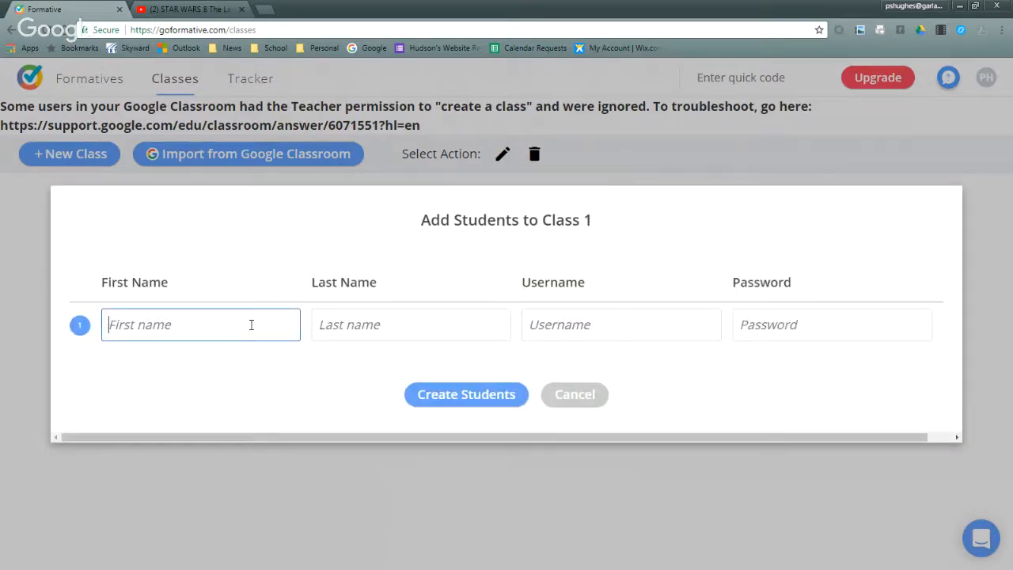
pyautogui.press('Tab')
pyautogui.press('Tab')
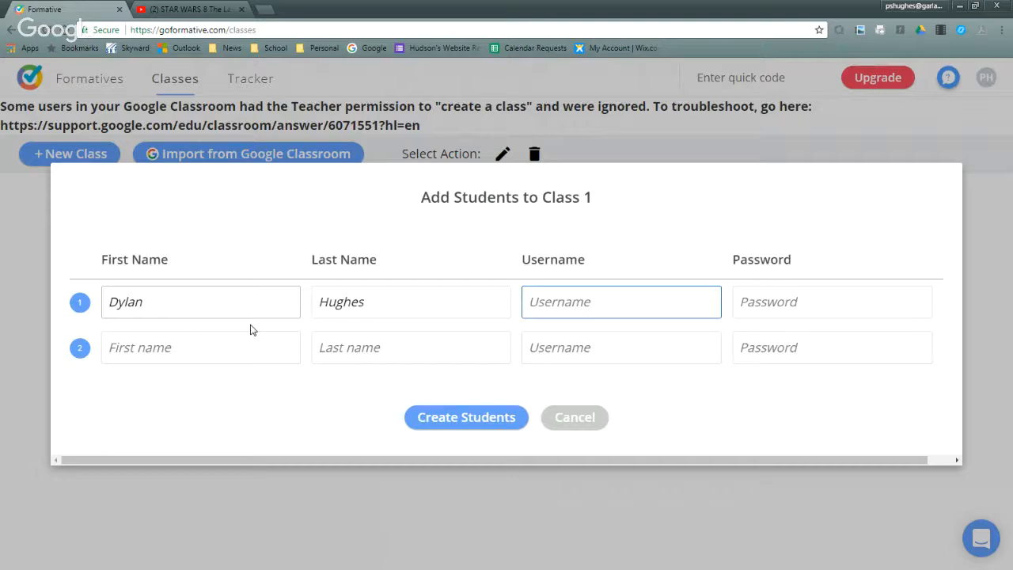
# - Enter the student's username and account password, and create the student in Class 1 without saving the password in the browser
pyautogui.write('Drbeat')
pyautogui.click(753, 301)
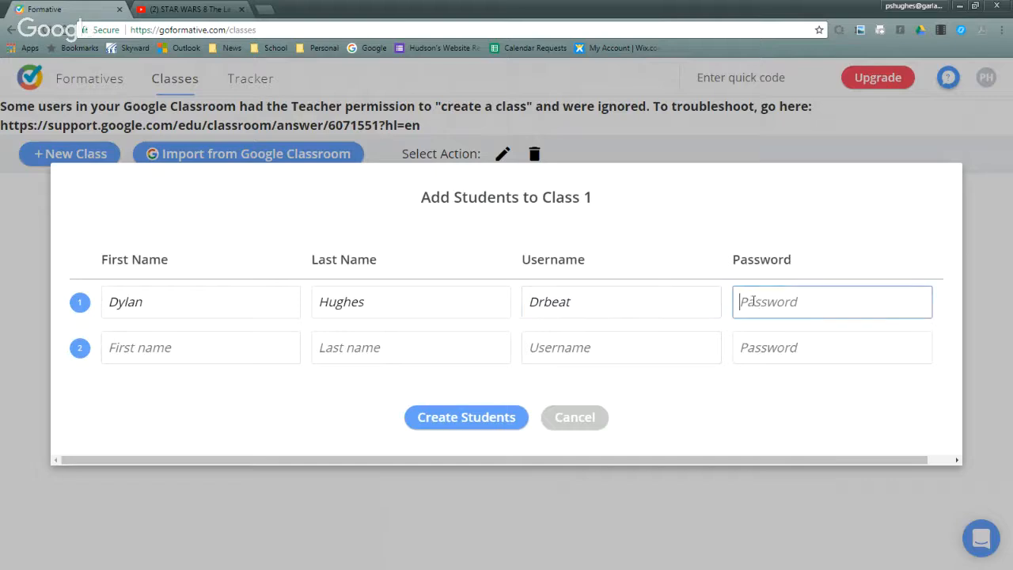
pyautogui.write('******')
pyautogui.click(145, 350)
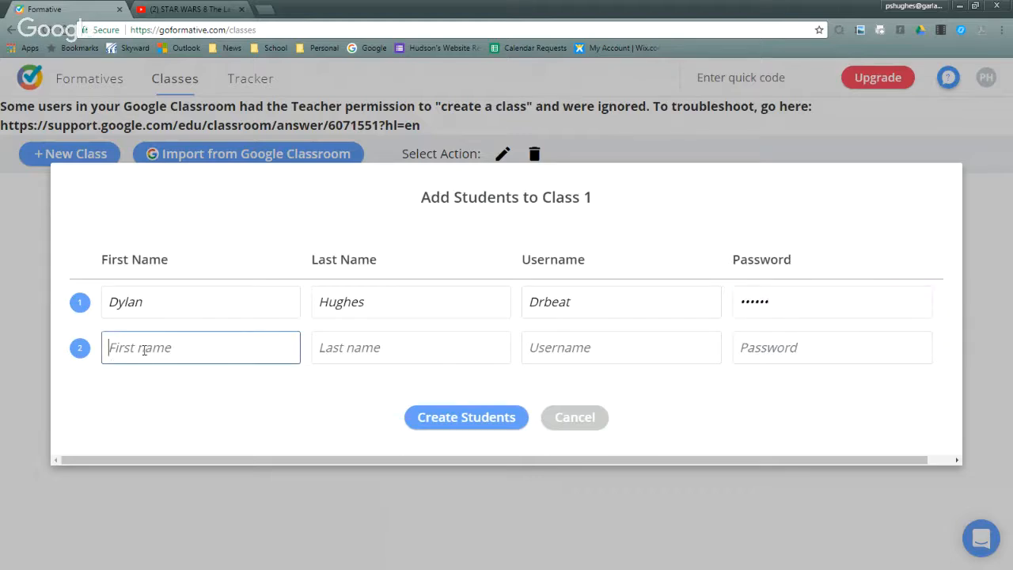
pyautogui.click(492, 421)
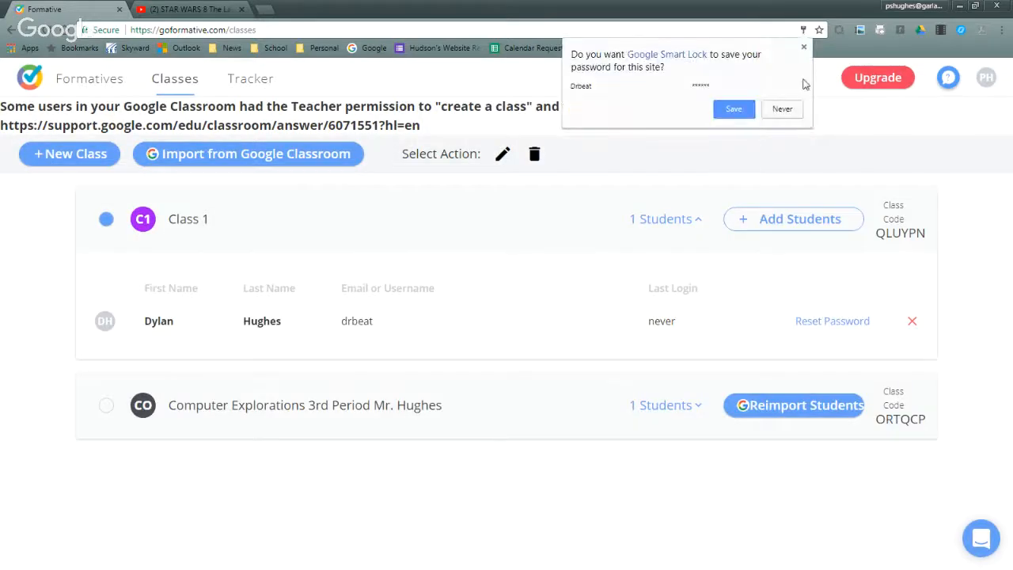
pyautogui.click(803, 47)
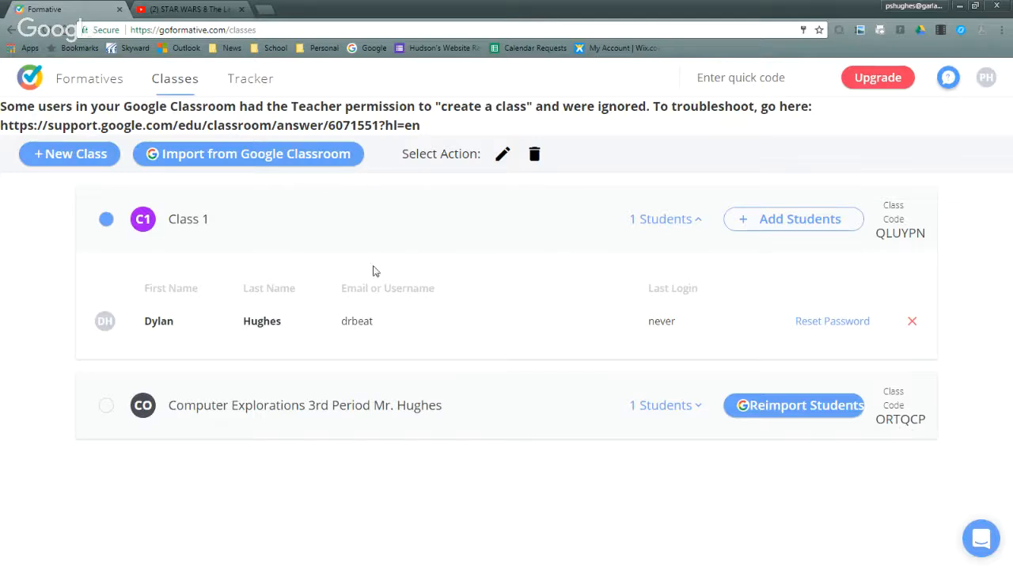
# - Open Formative 1 from the list of formatives and assign it to Class 1, leaving the optional settings unchanged
pyautogui.click(86, 79)
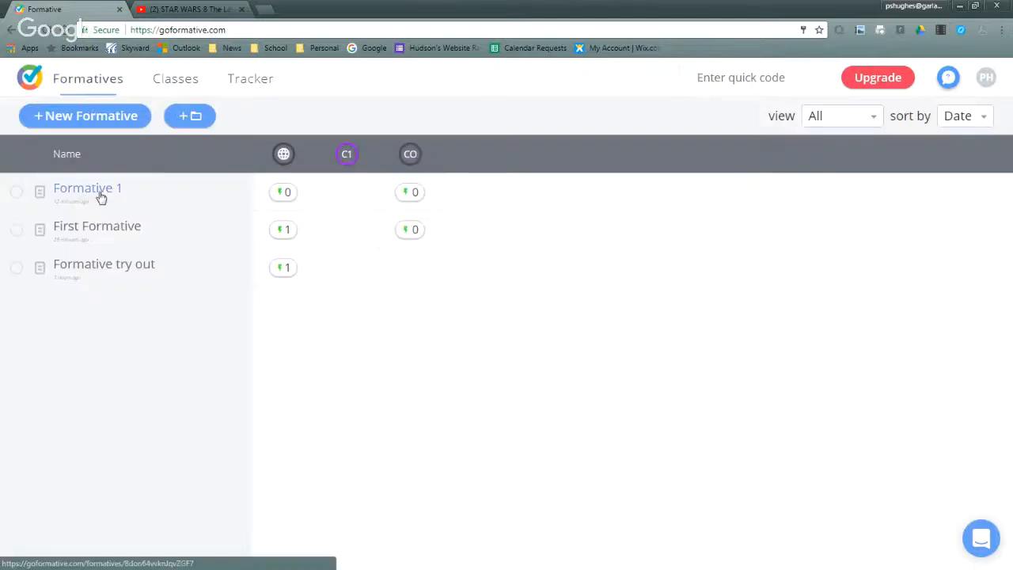
pyautogui.click(16, 193)
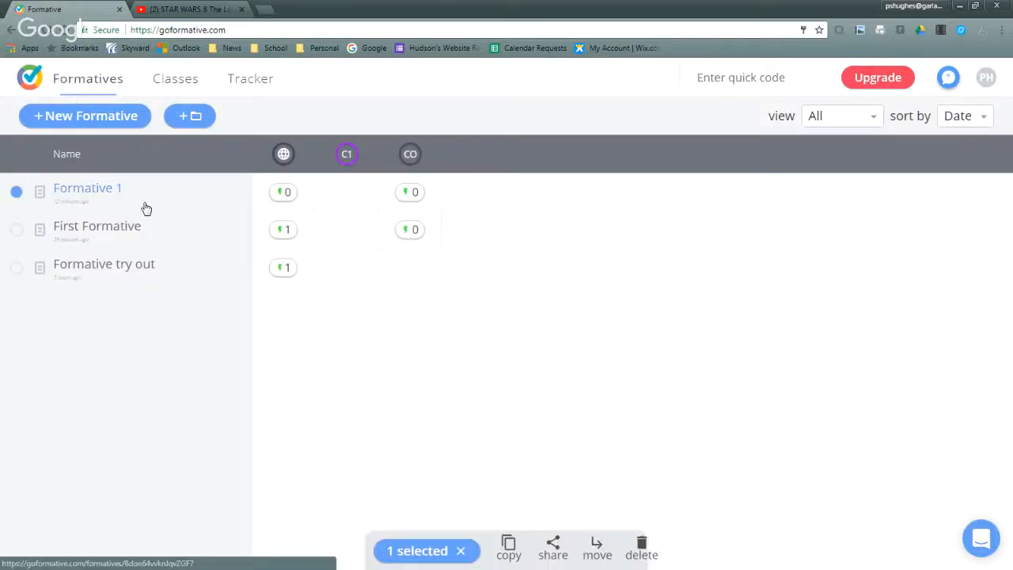
pyautogui.click(97, 190)
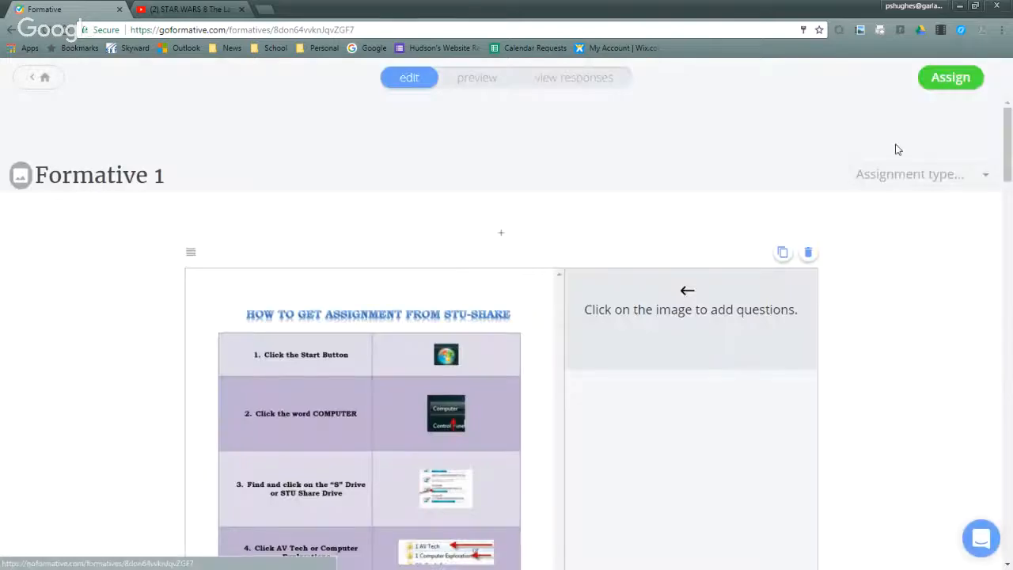
pyautogui.click(978, 77)
pyautogui.click(408, 244)
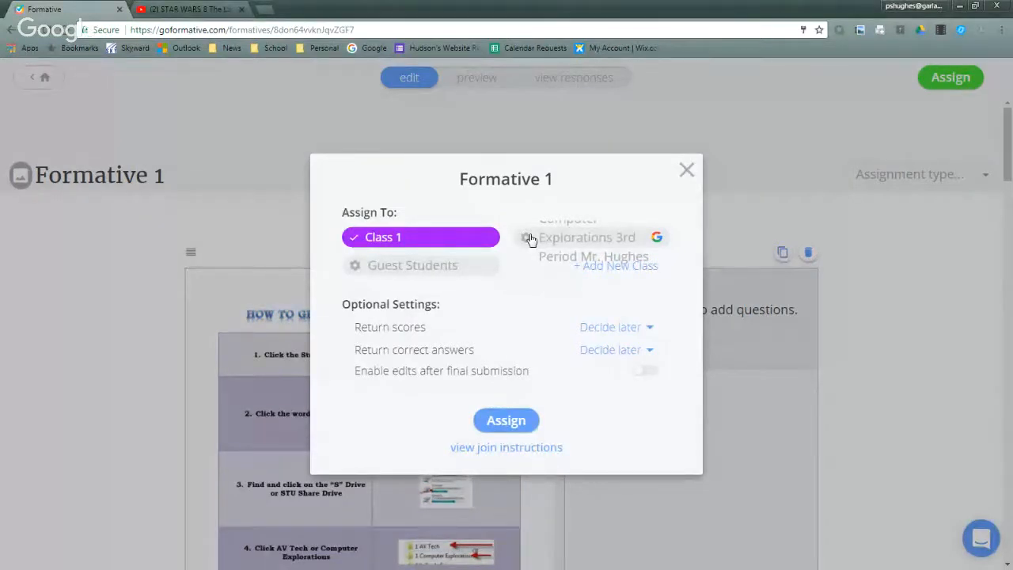
pyautogui.click(506, 425)
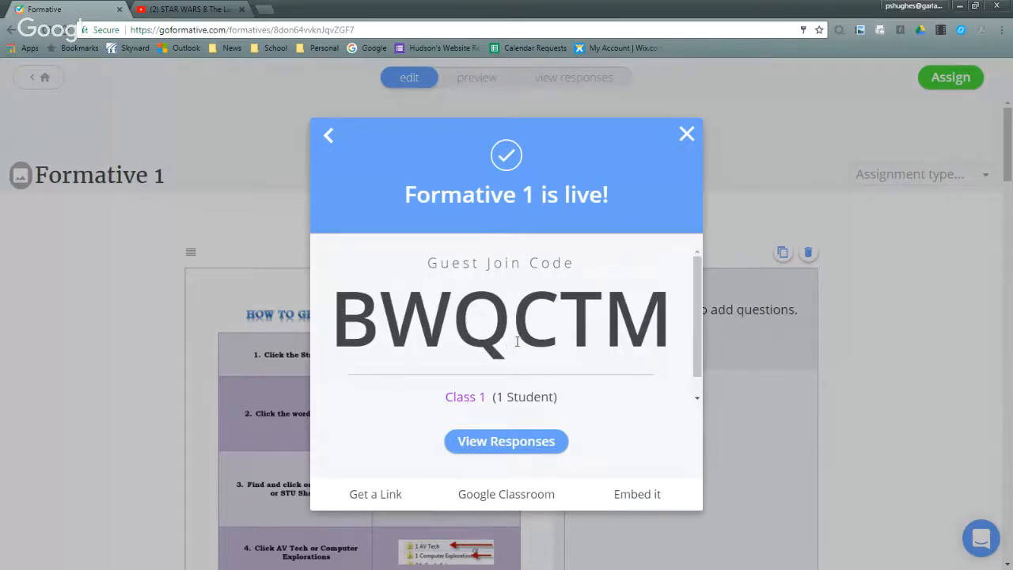
# - View the question 1 responses for Class 1, the Computer Explorations class and all students, and close Formative 1 to responses
pyautogui.click(493, 441)
pyautogui.click(123, 237)
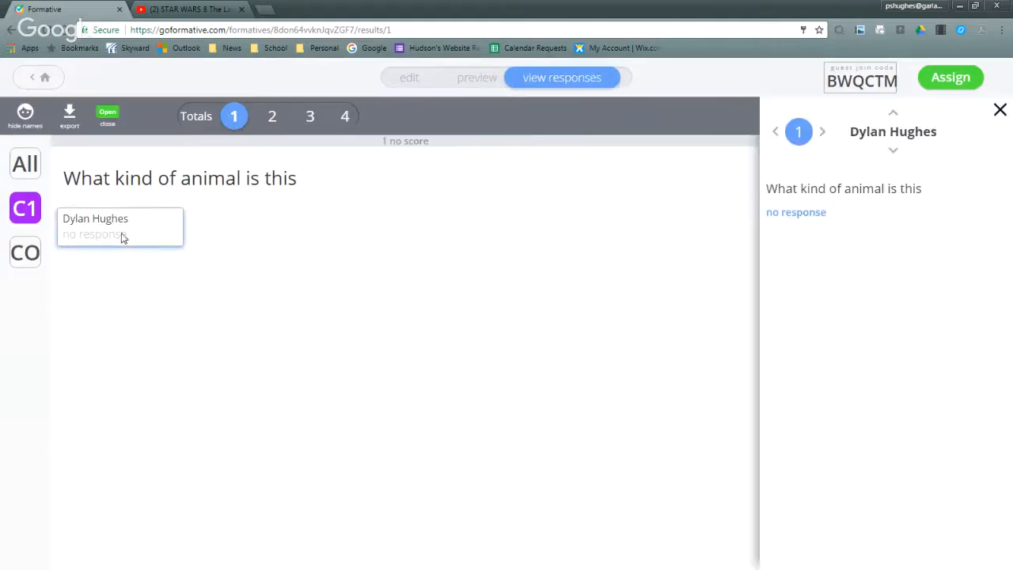
pyautogui.click(20, 258)
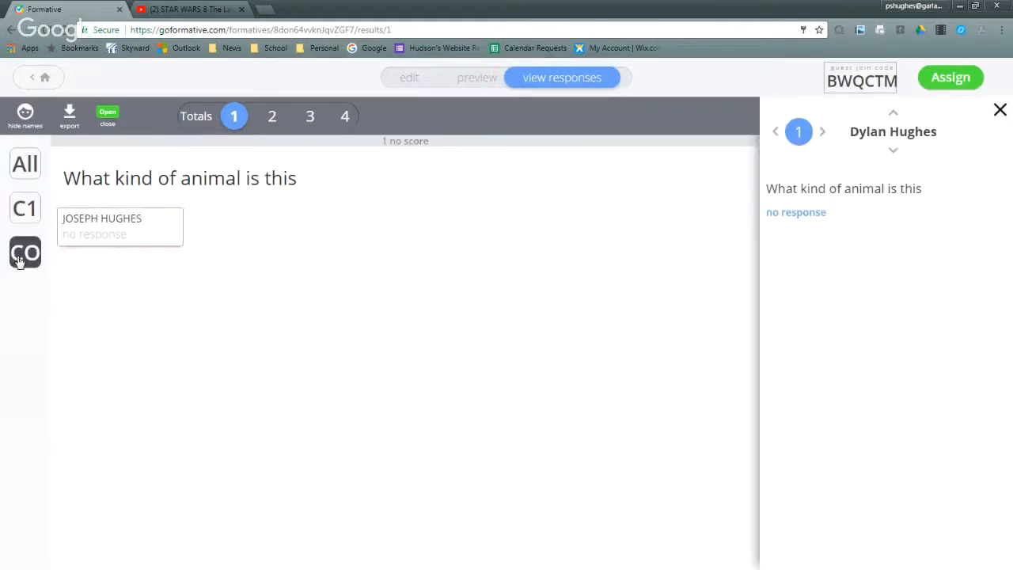
pyautogui.click(24, 166)
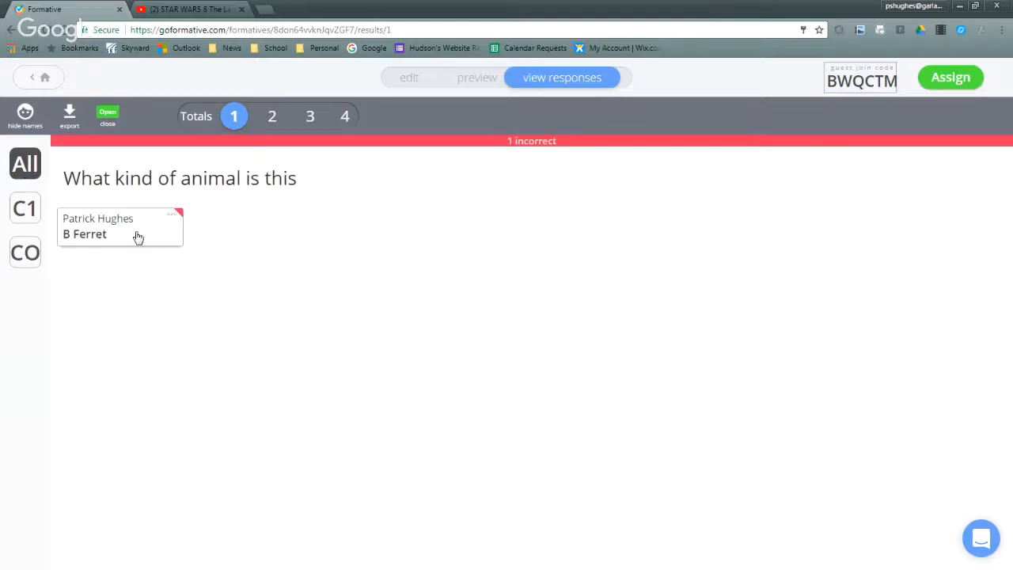
pyautogui.click(108, 113)
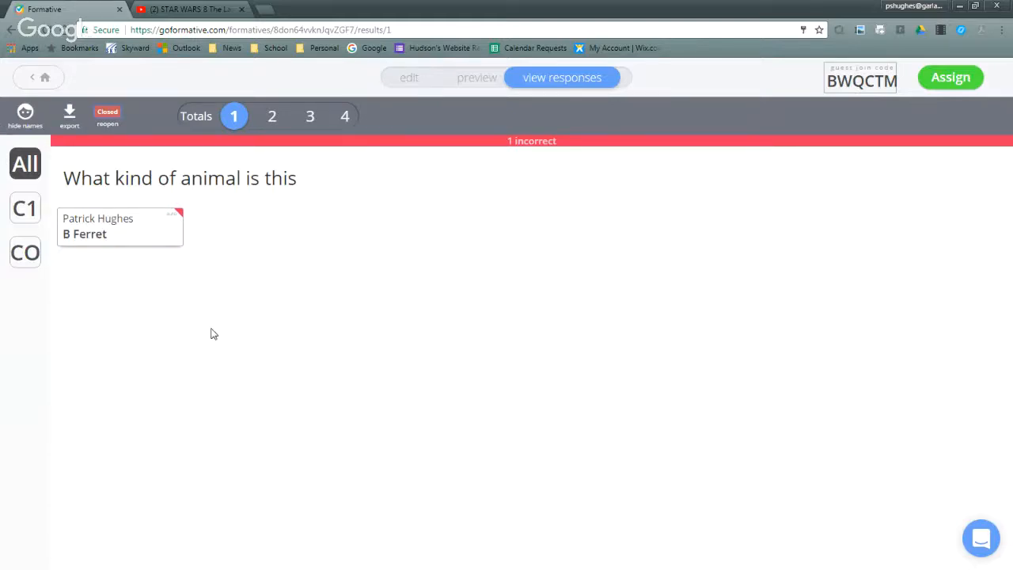
# - Hide the student names in Formative 1's responses and return to the list of formatives
pyautogui.click(25, 127)
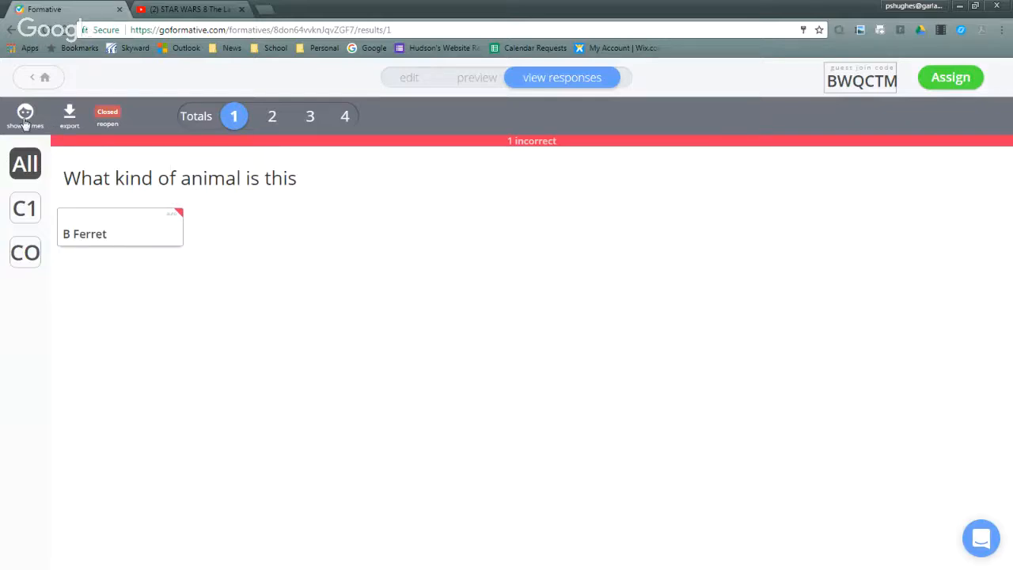
pyautogui.click(41, 78)
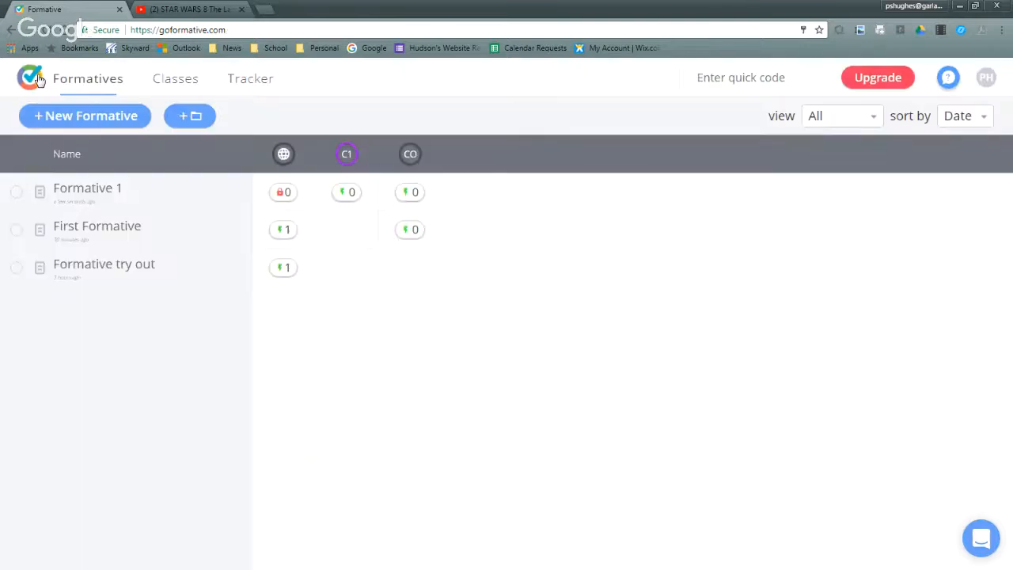
# - Look over the class list, then view the student's tracker results, including the answer given in Formative try out
pyautogui.click(190, 82)
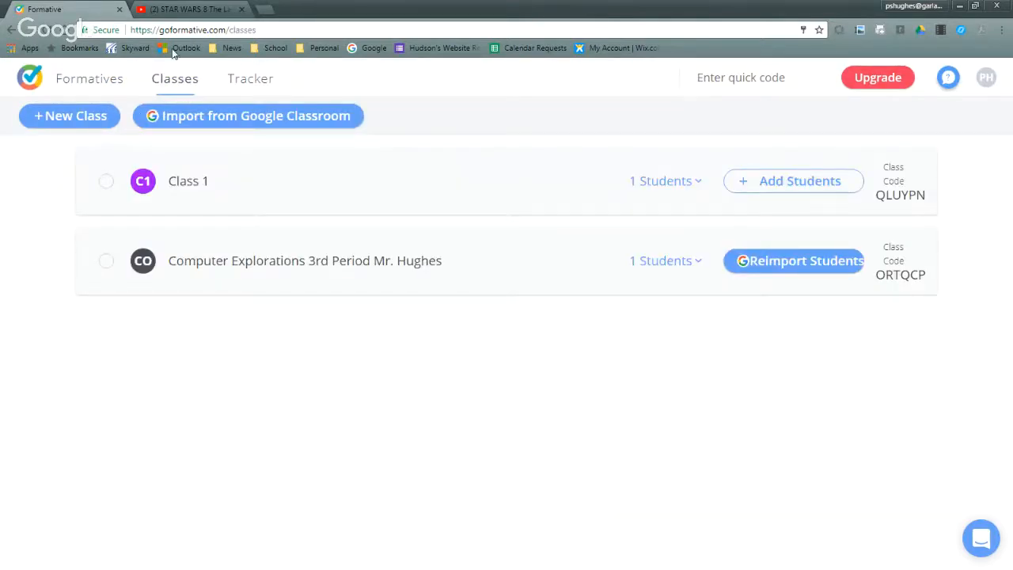
pyautogui.click(252, 83)
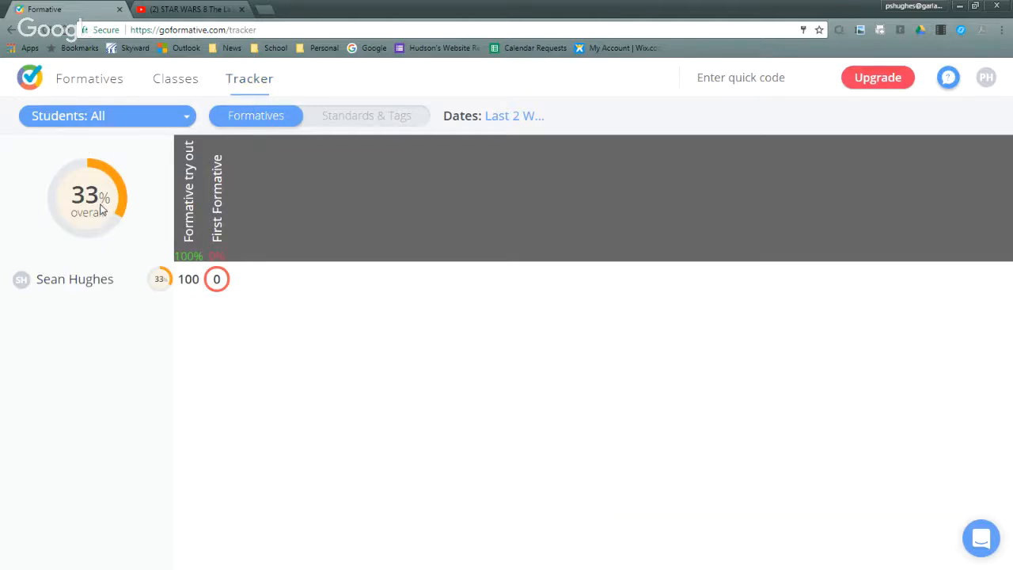
pyautogui.click(91, 283)
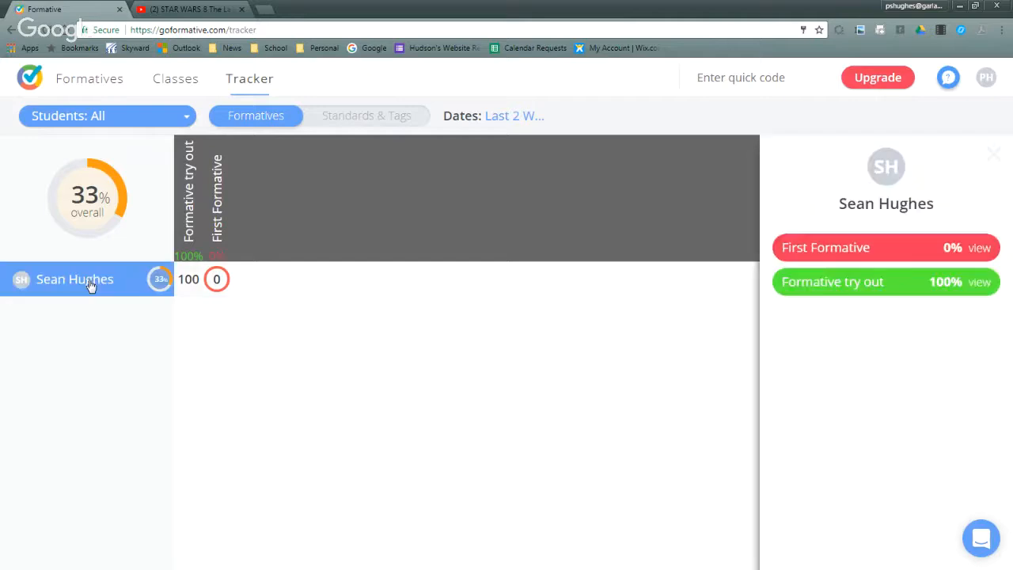
pyautogui.click(823, 283)
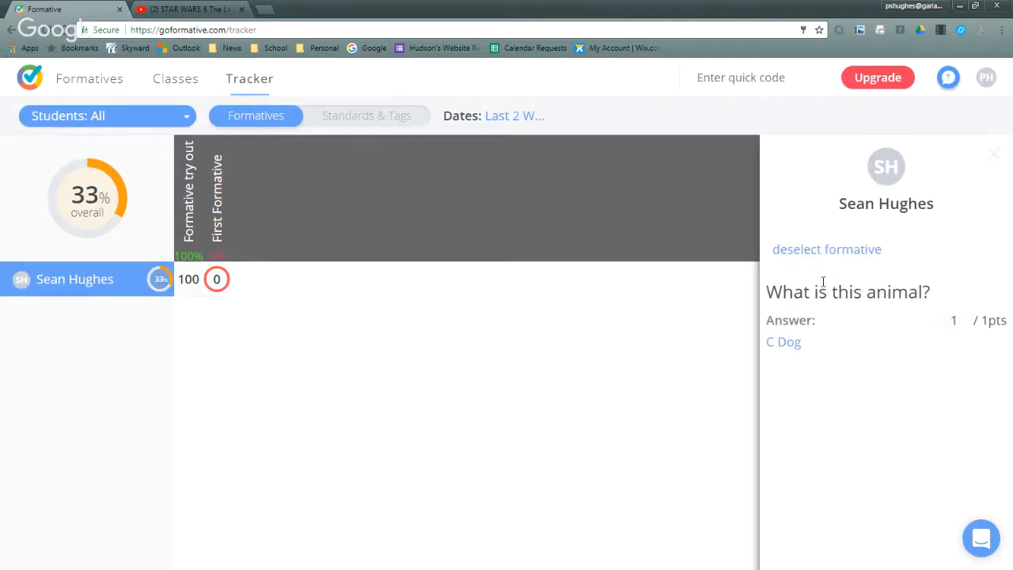
pyautogui.click(66, 293)
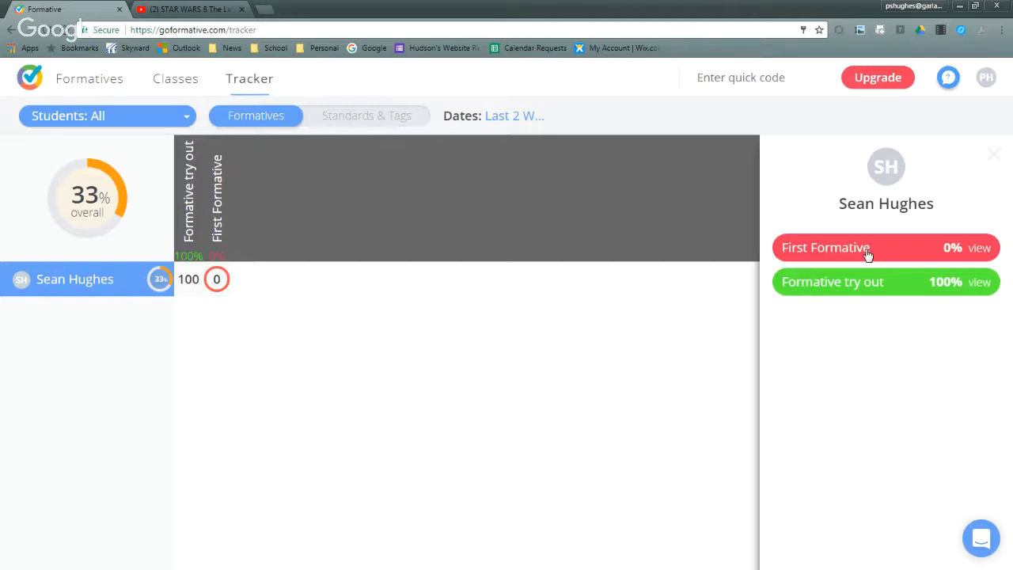
# - View the tracker by Standards & Tags, check its student filter, and return to the Formatives view
pyautogui.click(345, 116)
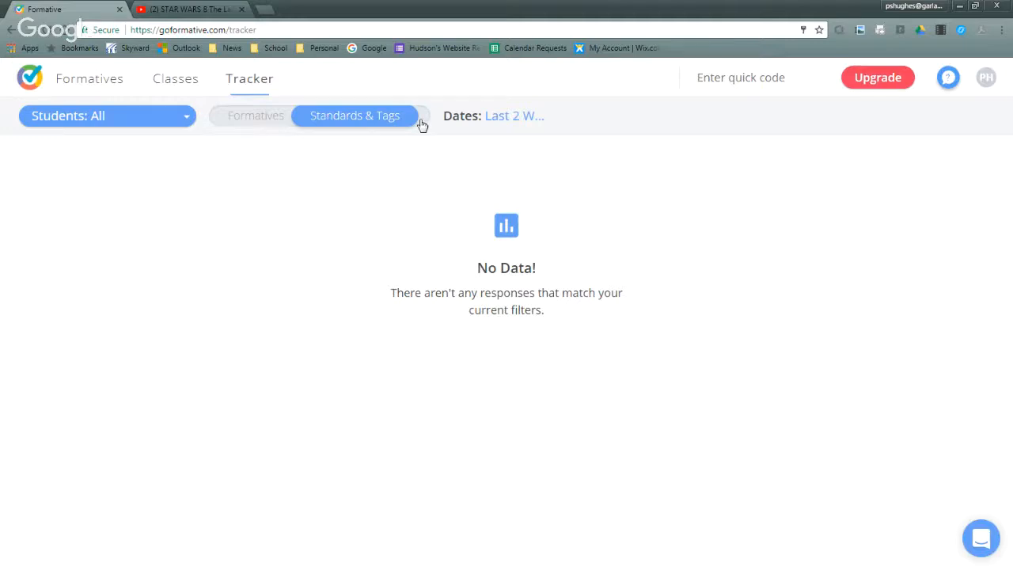
pyautogui.click(122, 107)
pyautogui.click(113, 181)
pyautogui.click(133, 111)
pyautogui.click(231, 116)
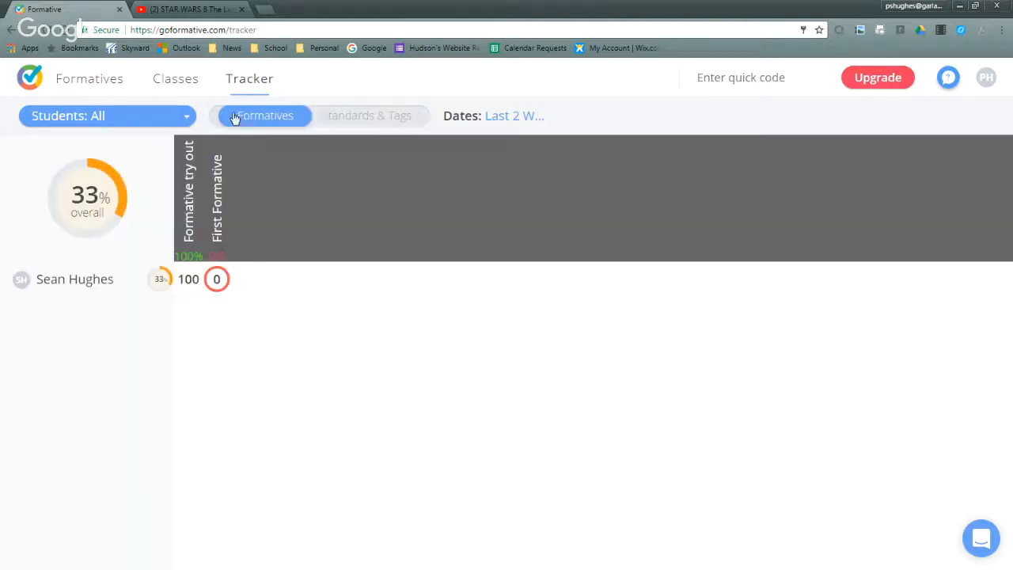
# - Filter the tracker's formative results by the Computer Explorations class, by Class 1, and again by Computer Explorations
pyautogui.click(116, 108)
pyautogui.click(97, 190)
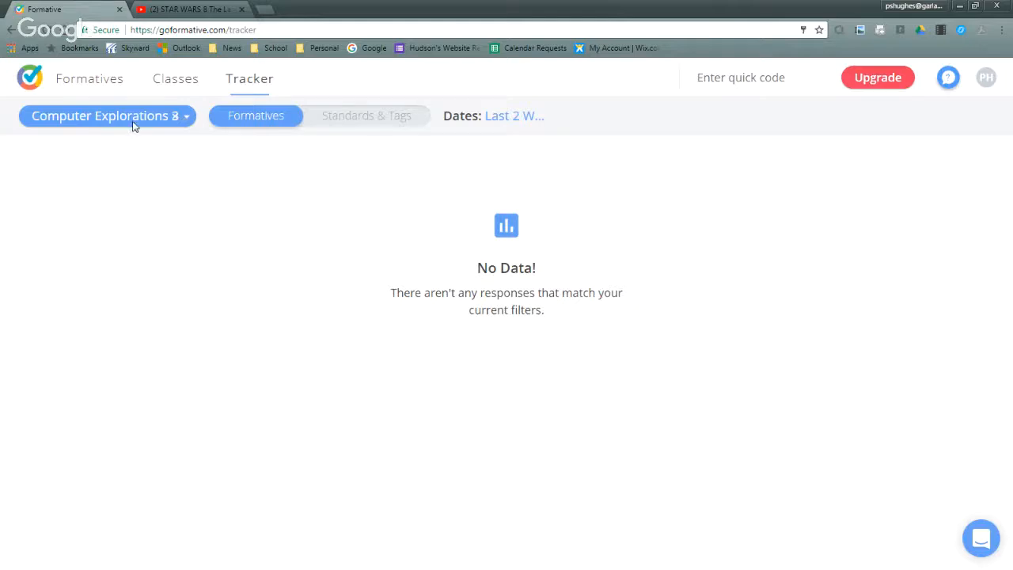
pyautogui.click(131, 122)
pyautogui.click(116, 157)
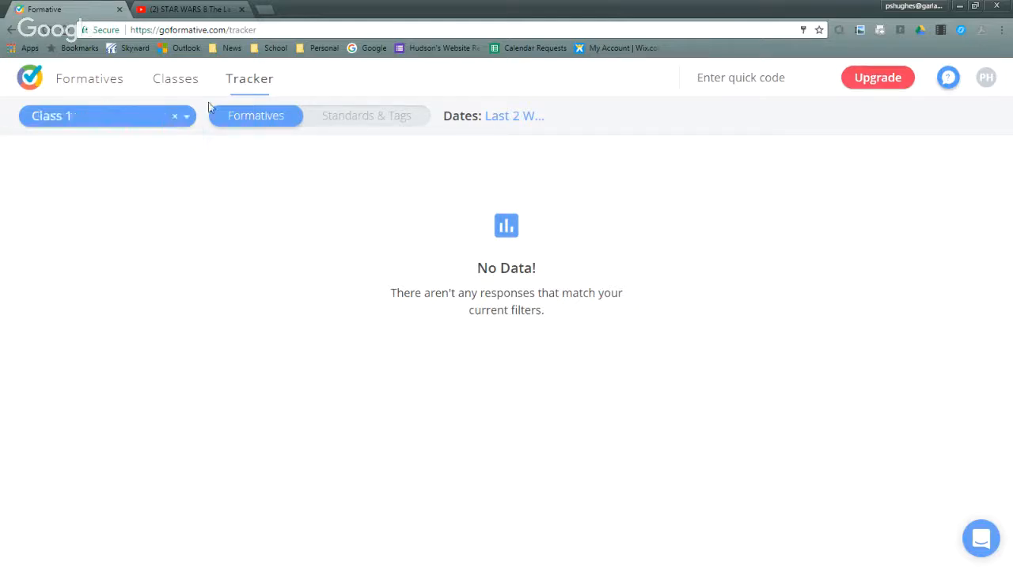
pyautogui.click(190, 118)
pyautogui.click(130, 192)
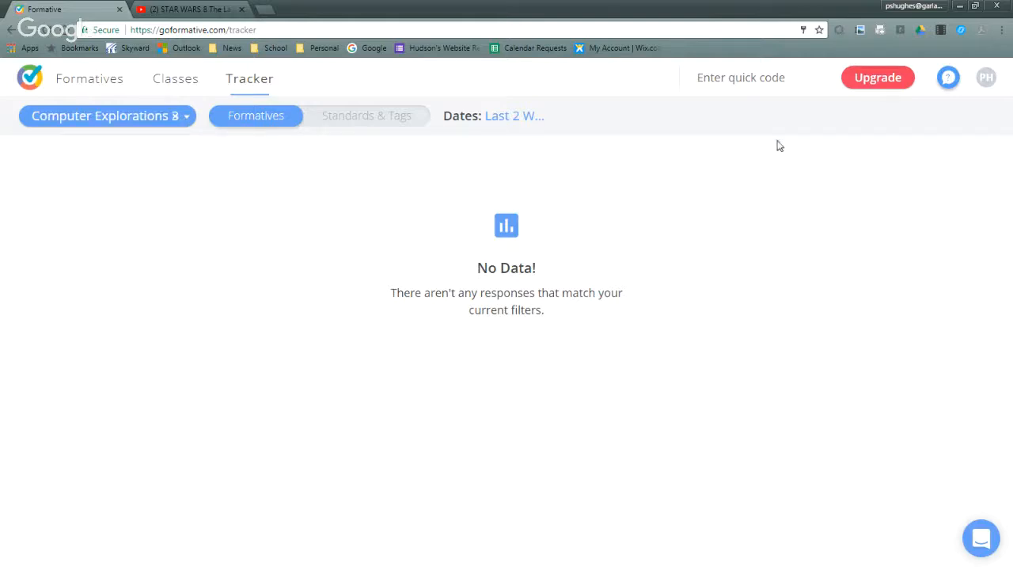
# - Open Formative 1's results for all students, reopen it to responses, and return to the list of formatives
pyautogui.click(89, 84)
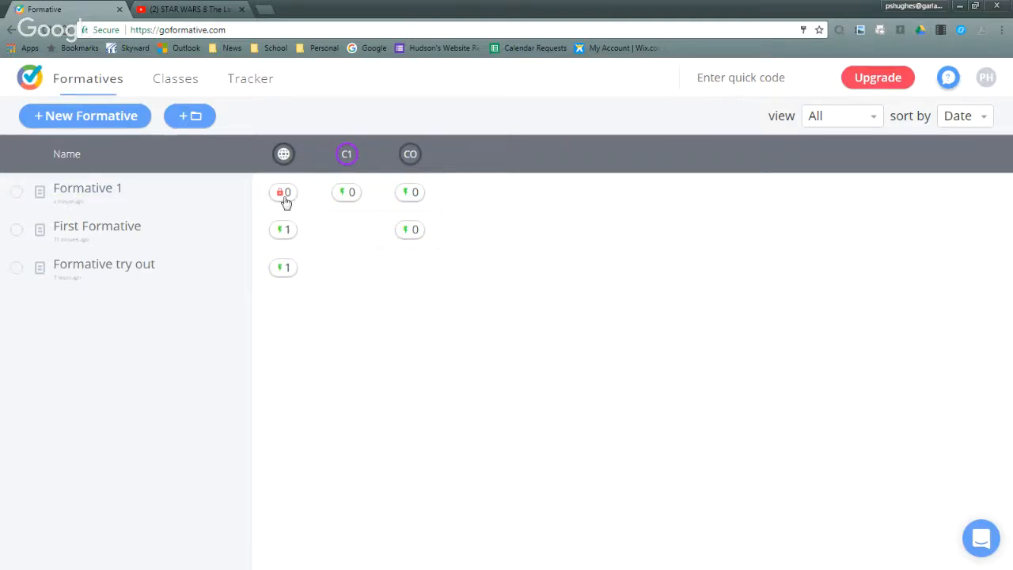
pyautogui.click(286, 202)
pyautogui.click(110, 125)
pyautogui.click(46, 77)
# - Look over the class list and view First Formative's response totals for all students
pyautogui.click(178, 82)
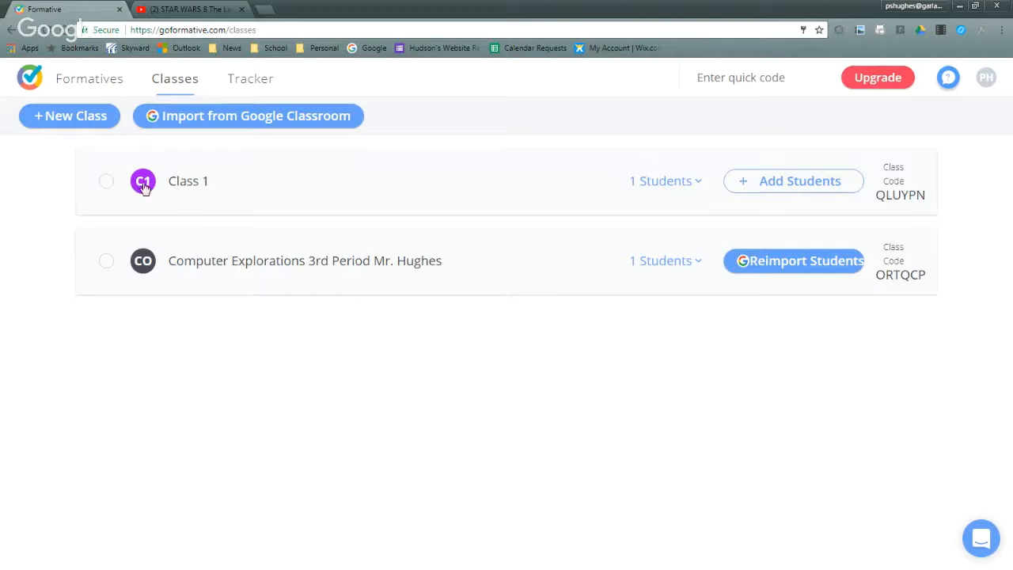
pyautogui.click(108, 87)
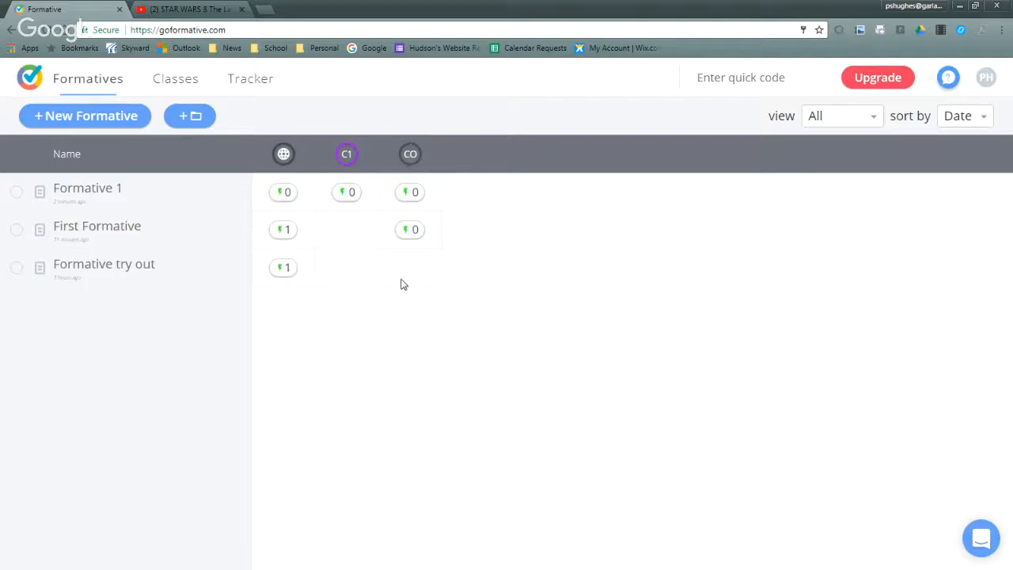
pyautogui.click(290, 235)
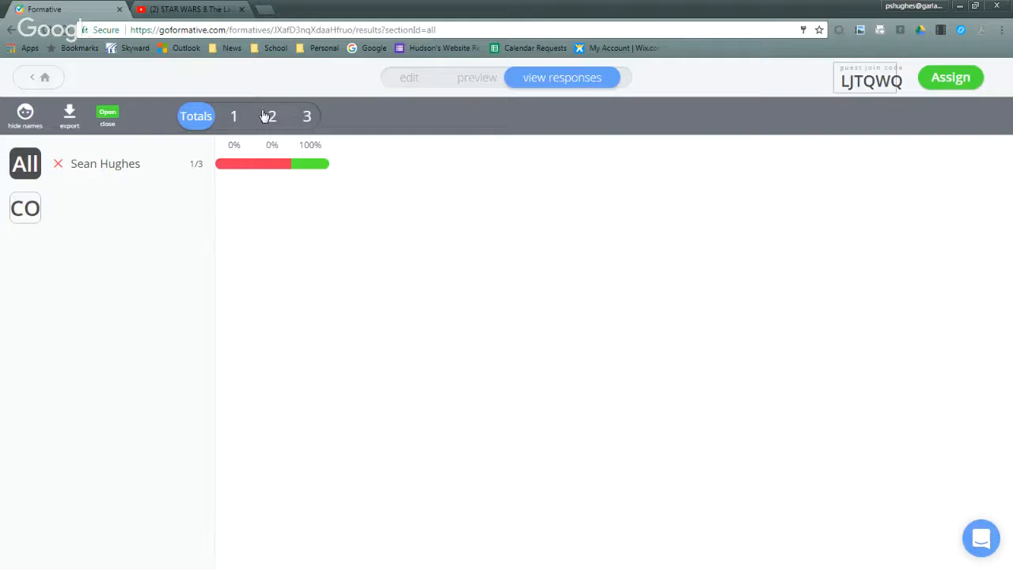
pyautogui.click(41, 78)
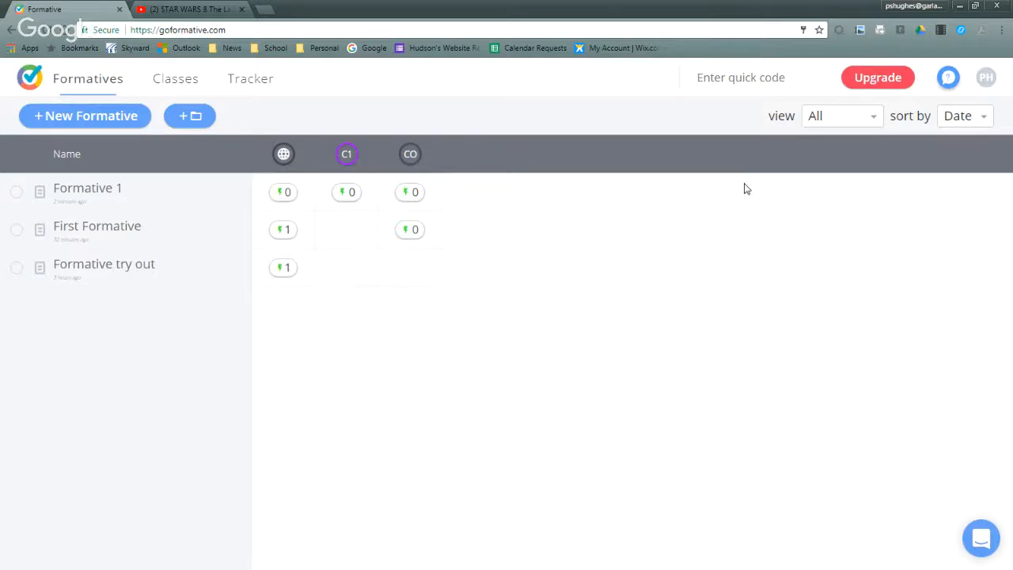
# - View the getting-started guide on how to create a formative and close it
pyautogui.click(948, 82)
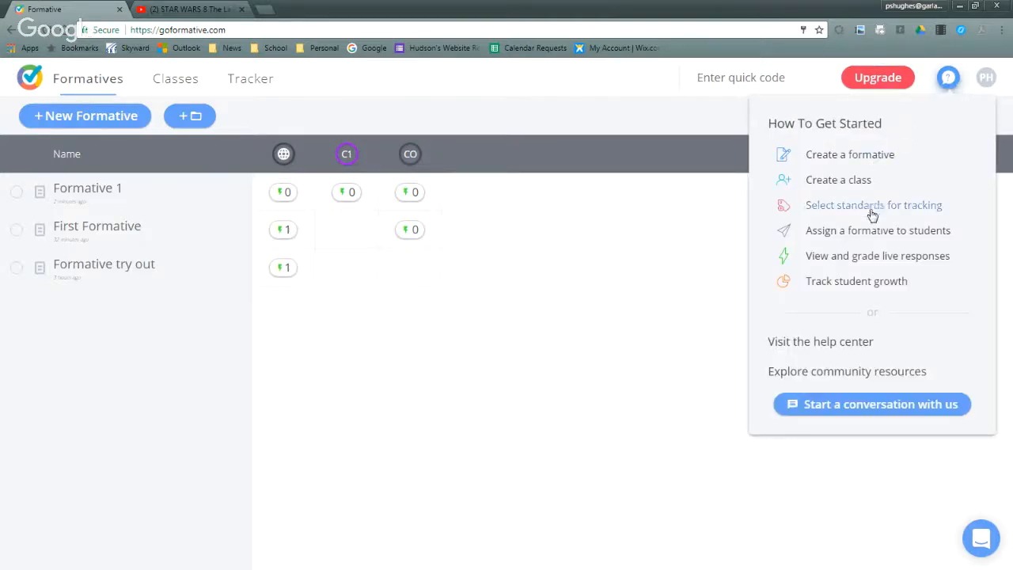
pyautogui.click(869, 154)
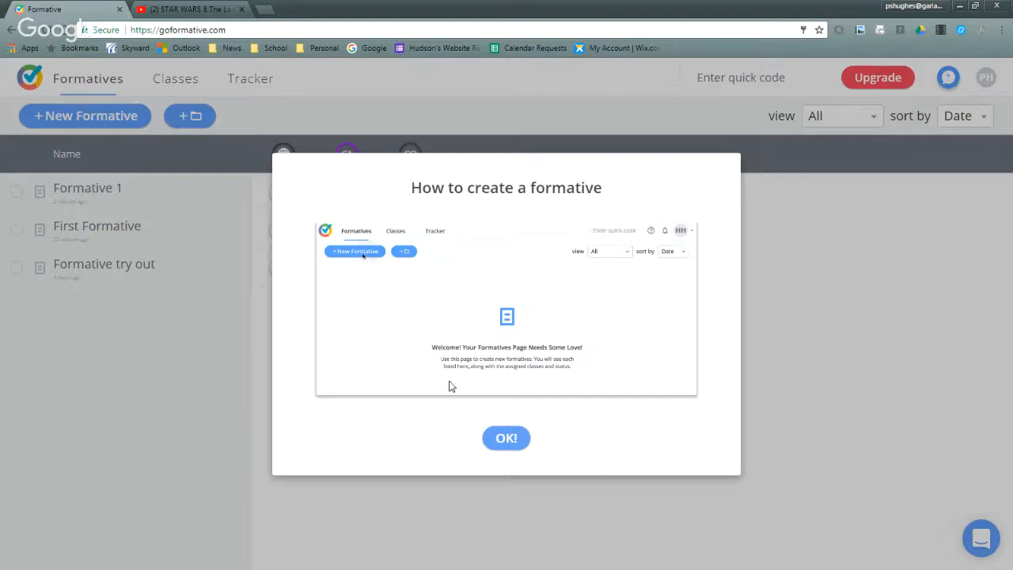
pyautogui.click(525, 440)
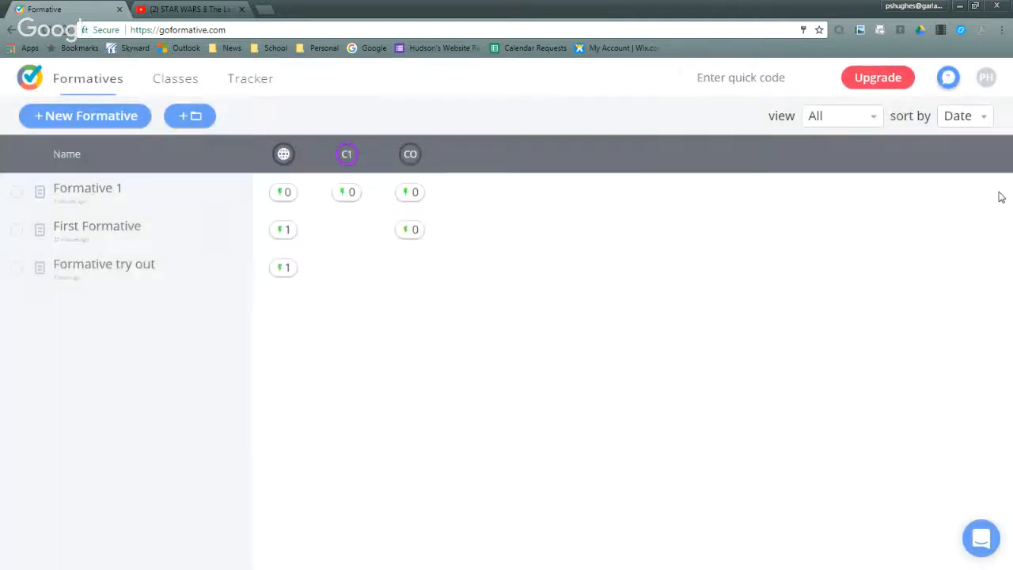
# - Look at a new support conversation from the help options and return to the conversation list without sending a message
pyautogui.click(949, 80)
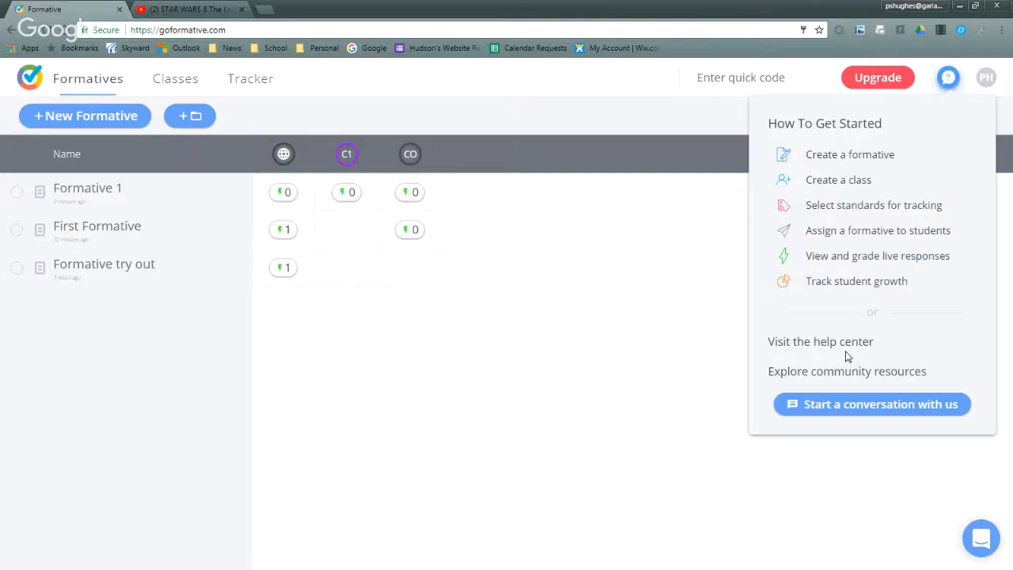
pyautogui.click(835, 403)
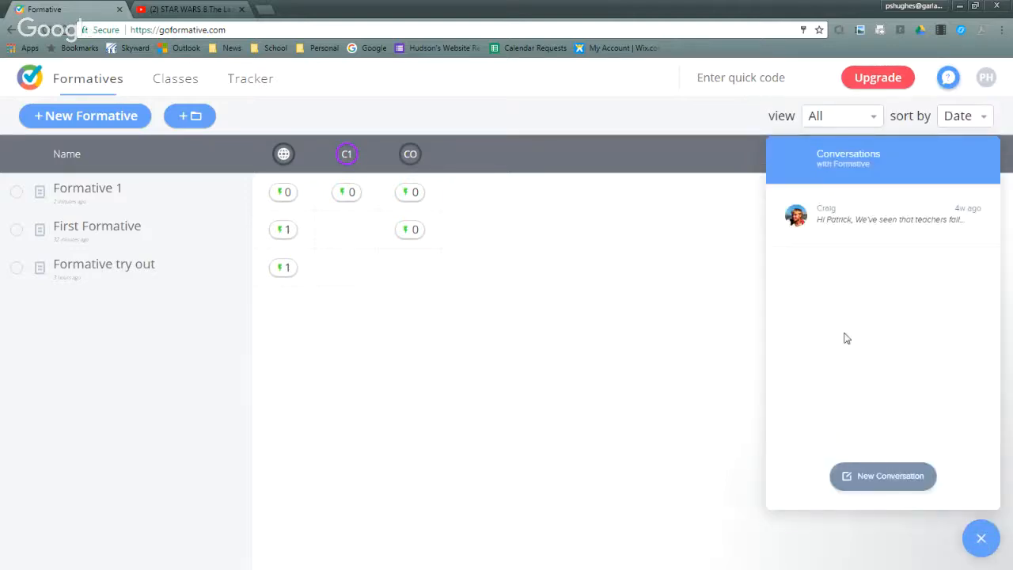
pyautogui.click(893, 475)
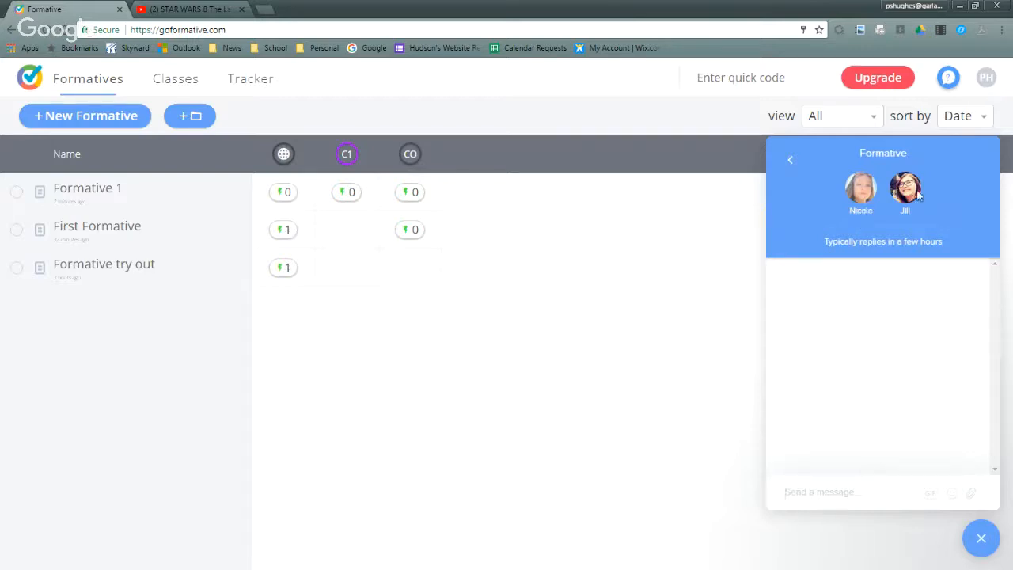
pyautogui.click(789, 162)
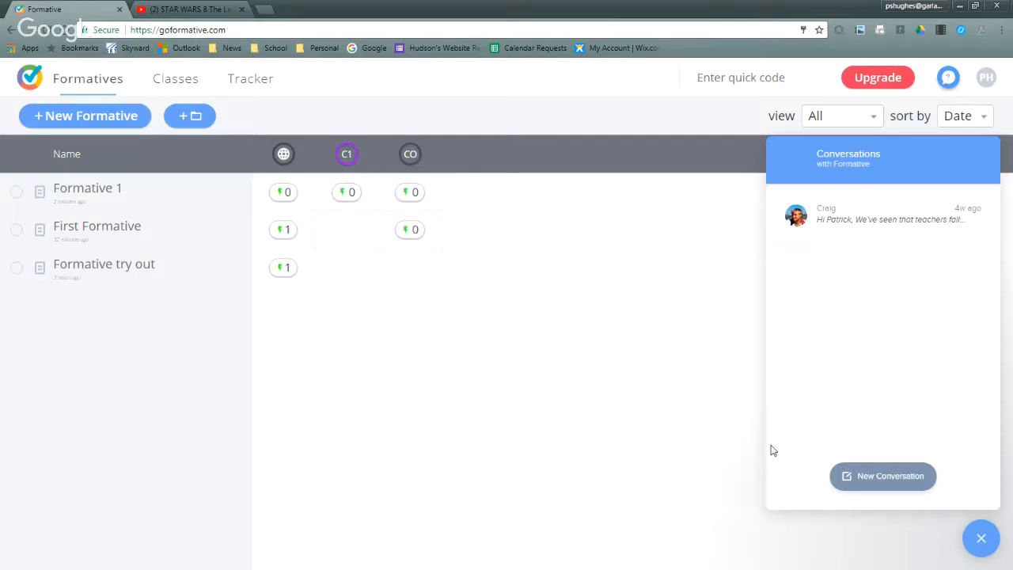
# - Send the reply "Hi there have aquestion?" in the existing support conversation and close the chat
pyautogui.click(839, 233)
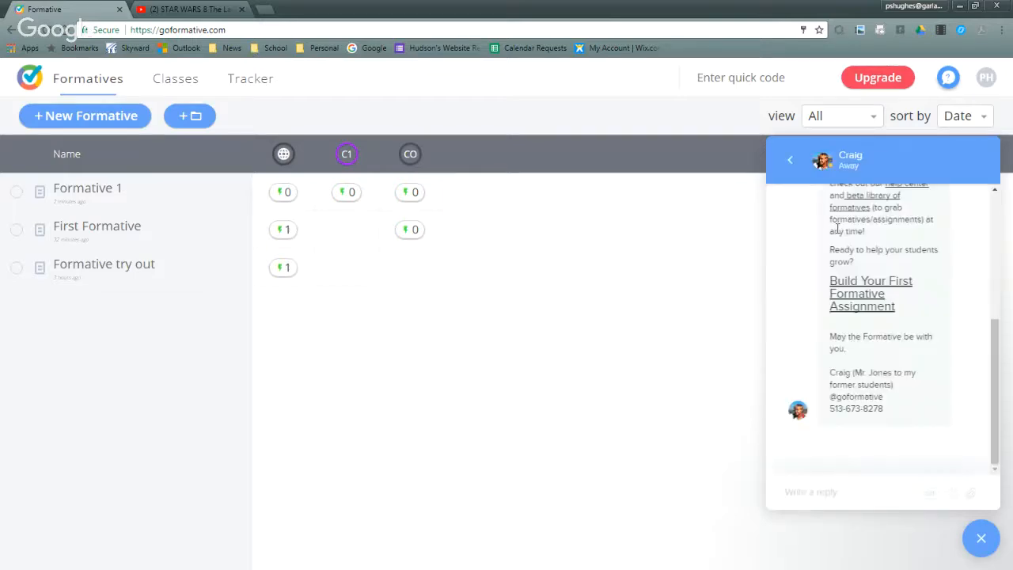
pyautogui.click(831, 497)
pyautogui.write('Hi there have')
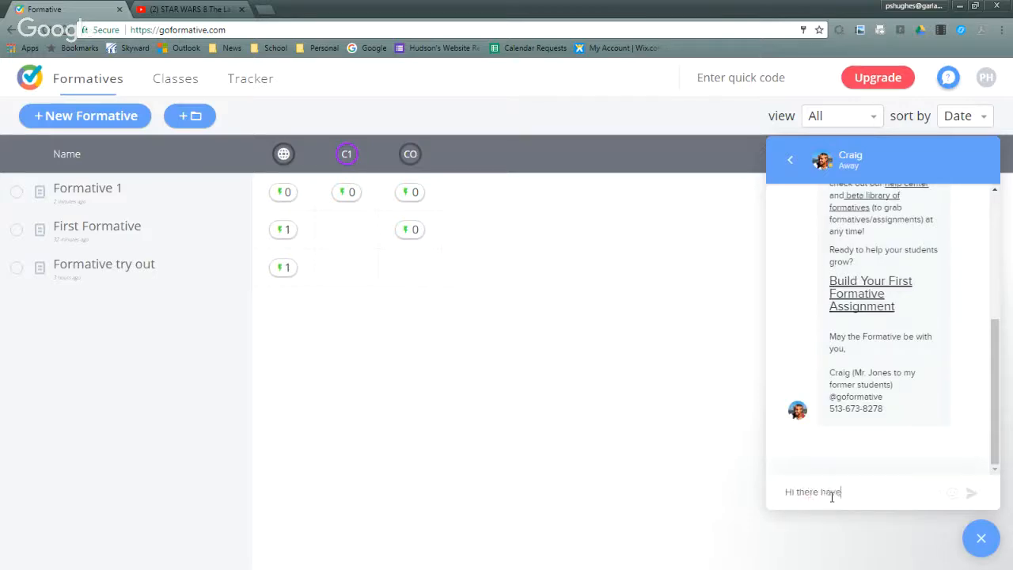
pyautogui.write(' aquestion?')
pyautogui.press('Return')
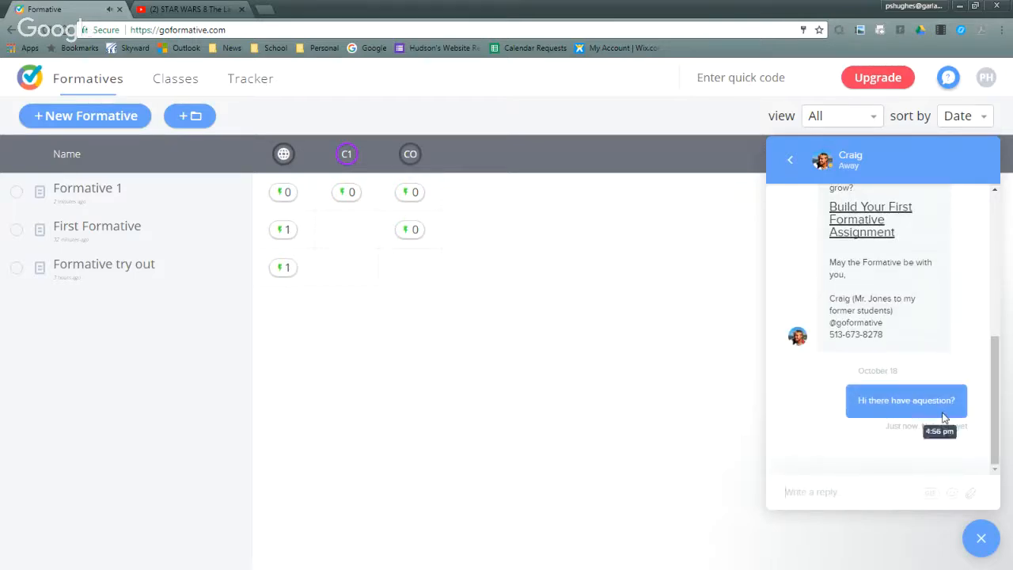
pyautogui.click(979, 541)
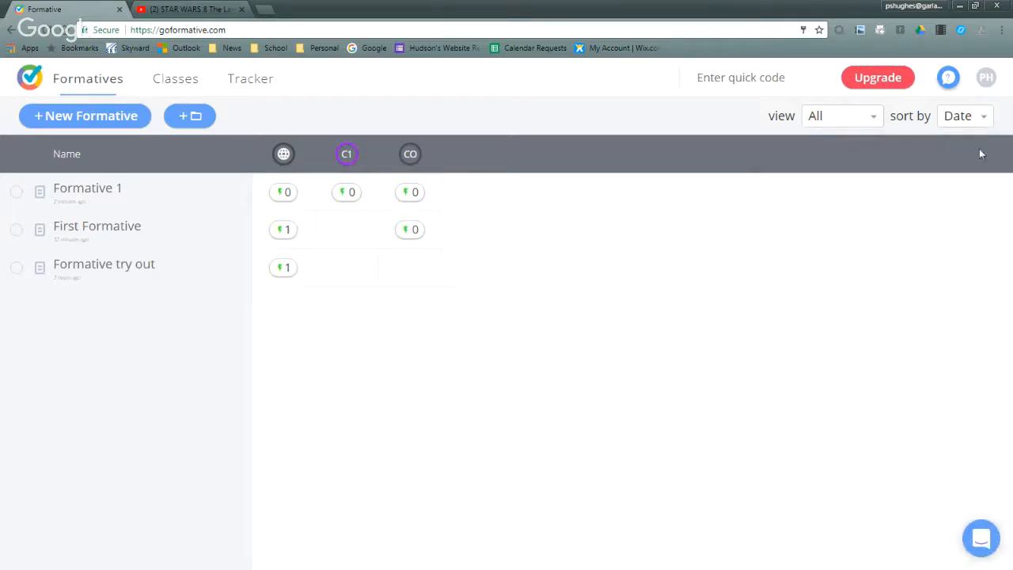
# - Look at the account options and the How To Get Started help options
pyautogui.click(994, 80)
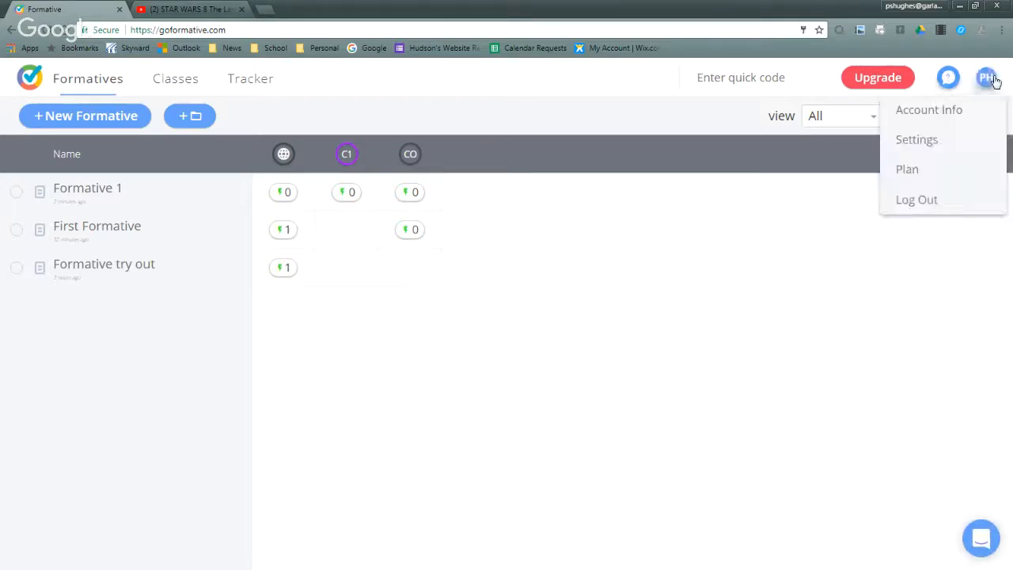
pyautogui.click(951, 82)
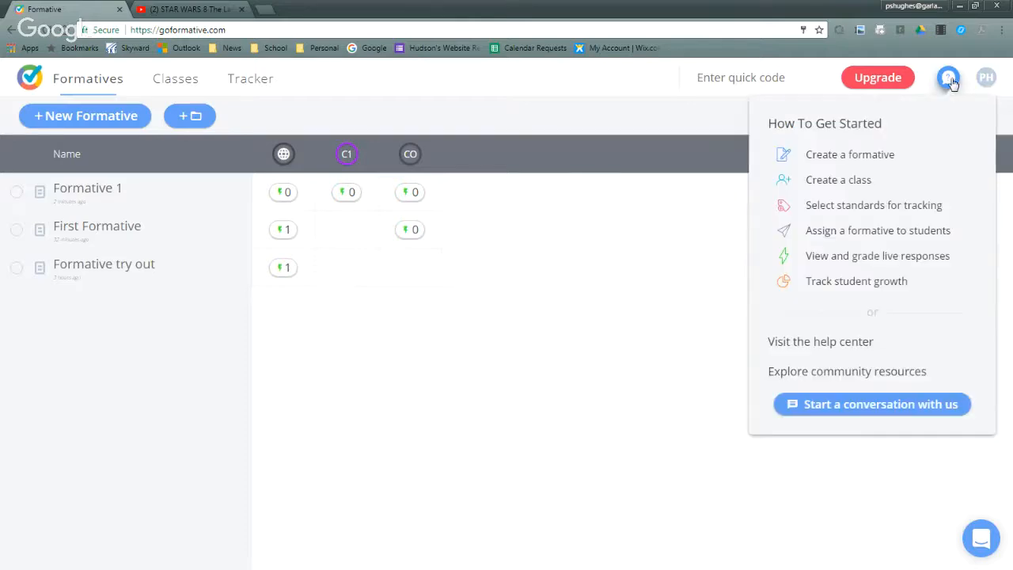